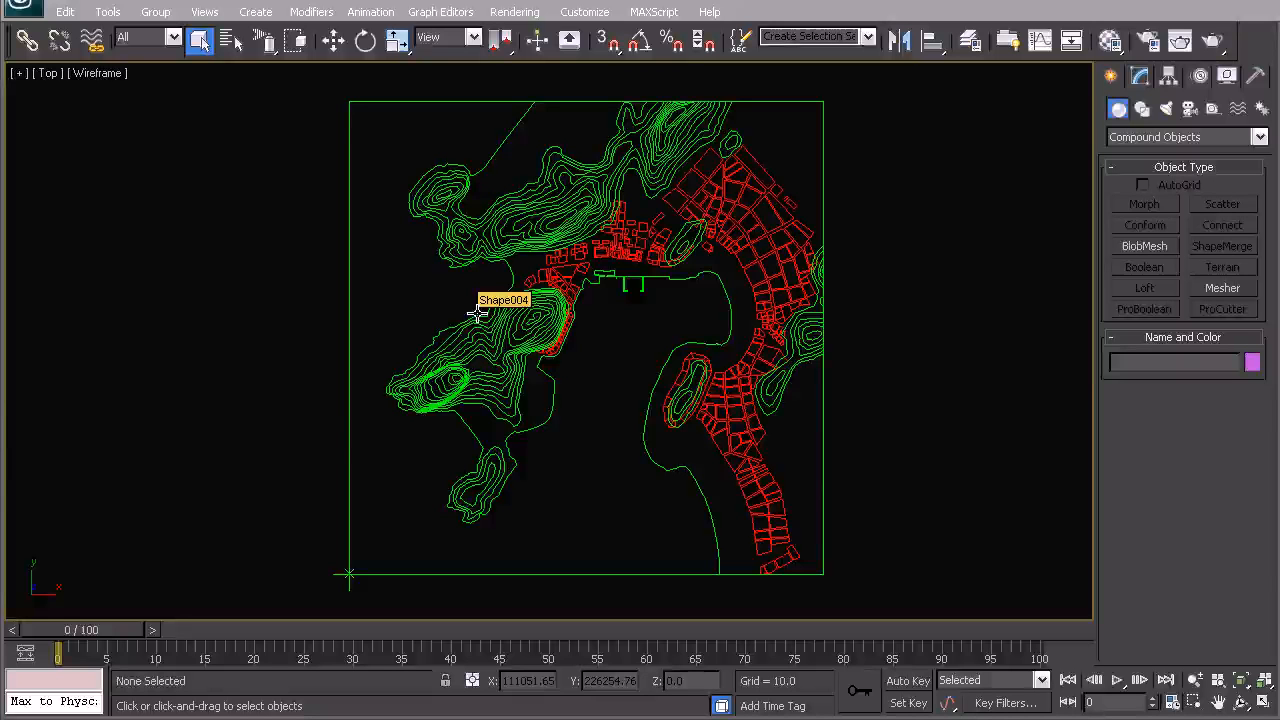
- Select the contour lines shape and switch to the Top view
{"action": "left_click", "coordinate": [477, 313]}
{"action": "middle_click_drag", "start_coordinate": [589, 286], "coordinate": [692, 428]}
{"action": "key", "text": "p"}
{"action": "key", "text": "t"}
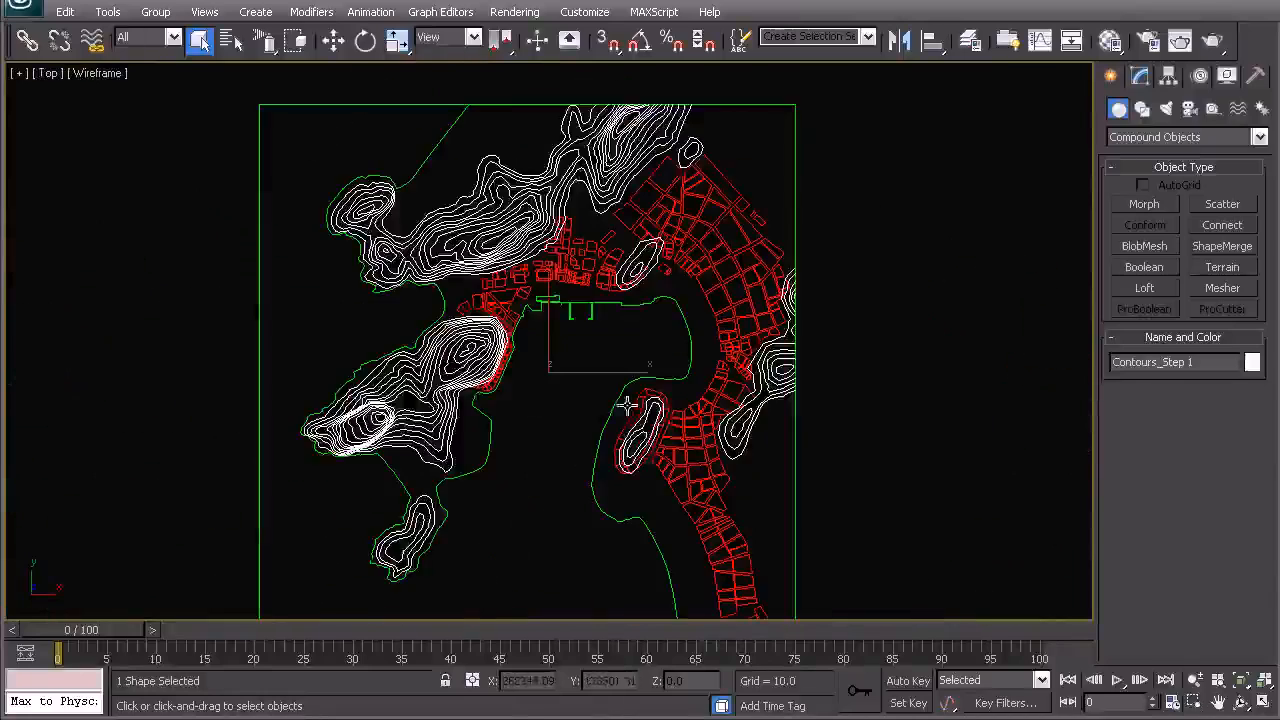
- Attach the contour lines to the boundary spline Shape004
{"action": "left_click", "coordinate": [640, 305]}
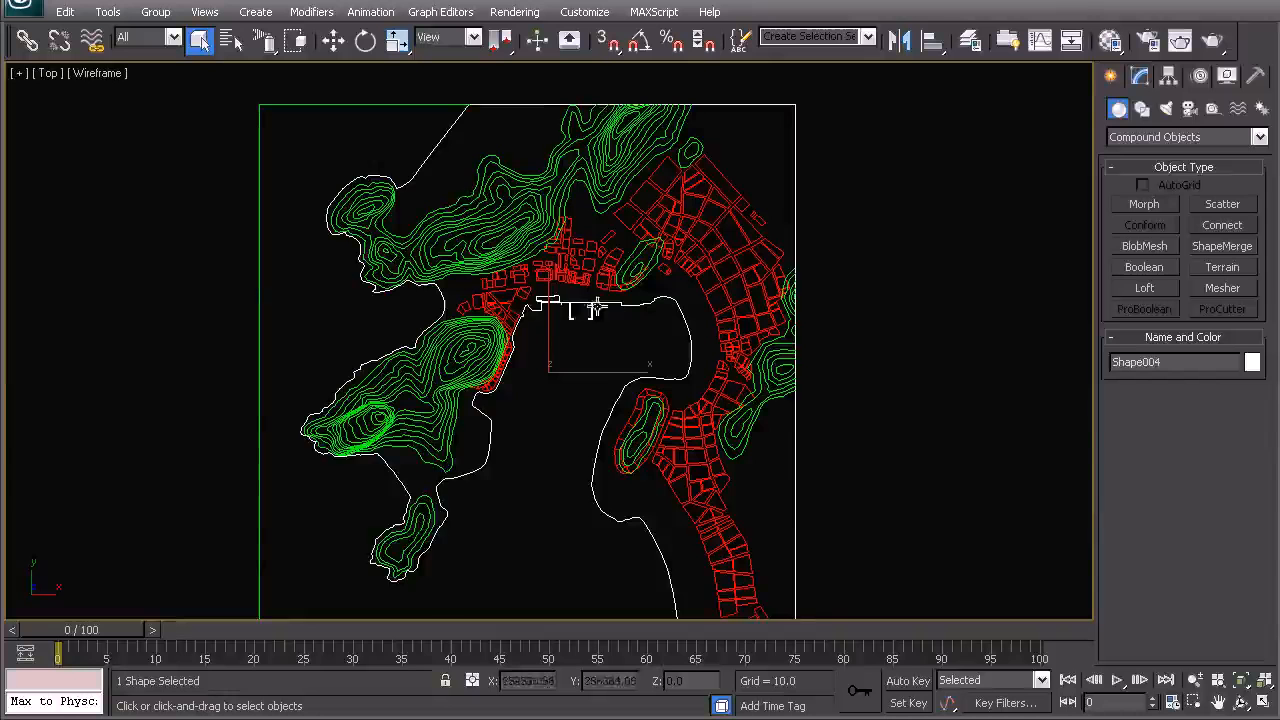
{"action": "middle_click_drag", "start_coordinate": [583, 305], "coordinate": [611, 299]}
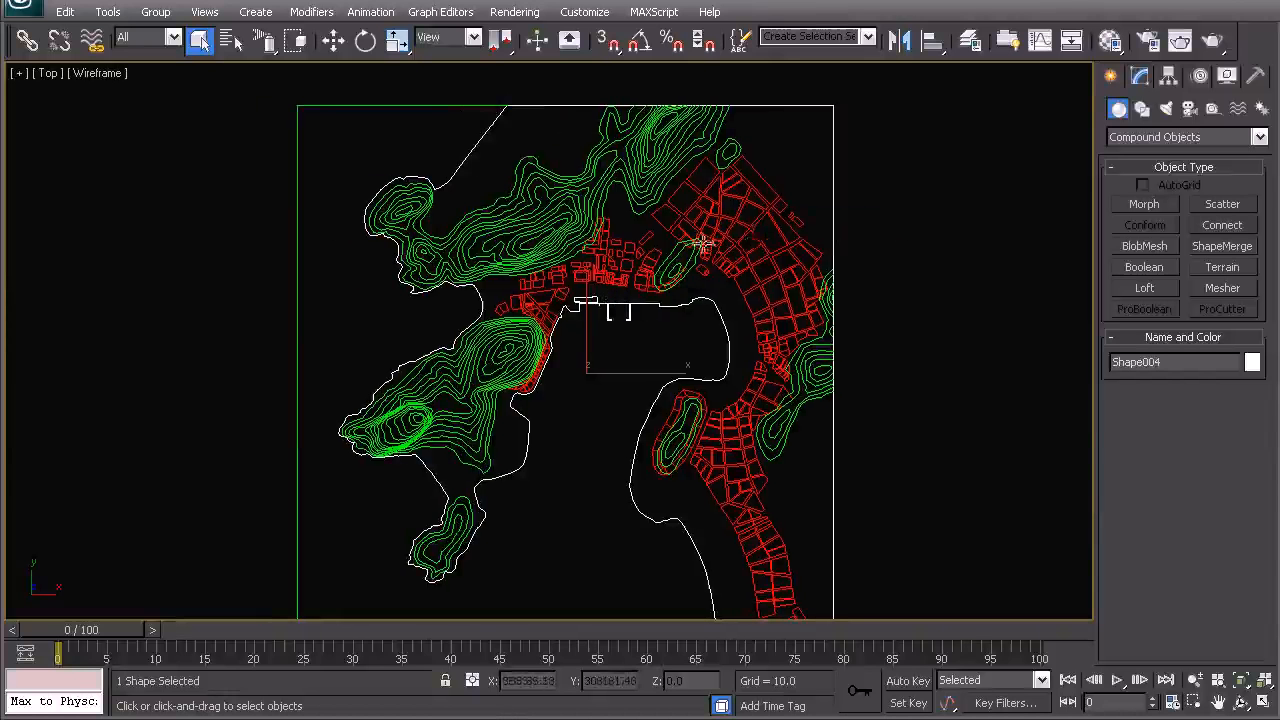
{"action": "right_click", "coordinate": [663, 250]}
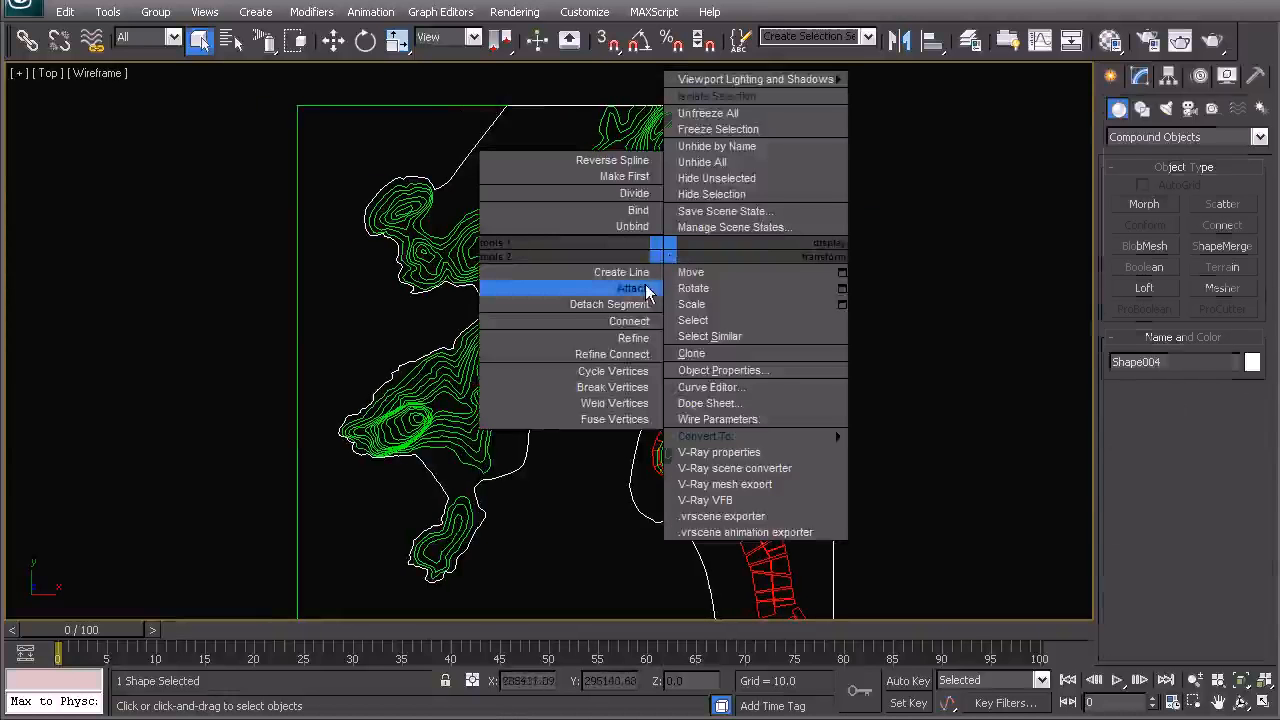
{"action": "left_click", "coordinate": [646, 290]}
{"action": "left_click", "coordinate": [632, 204]}
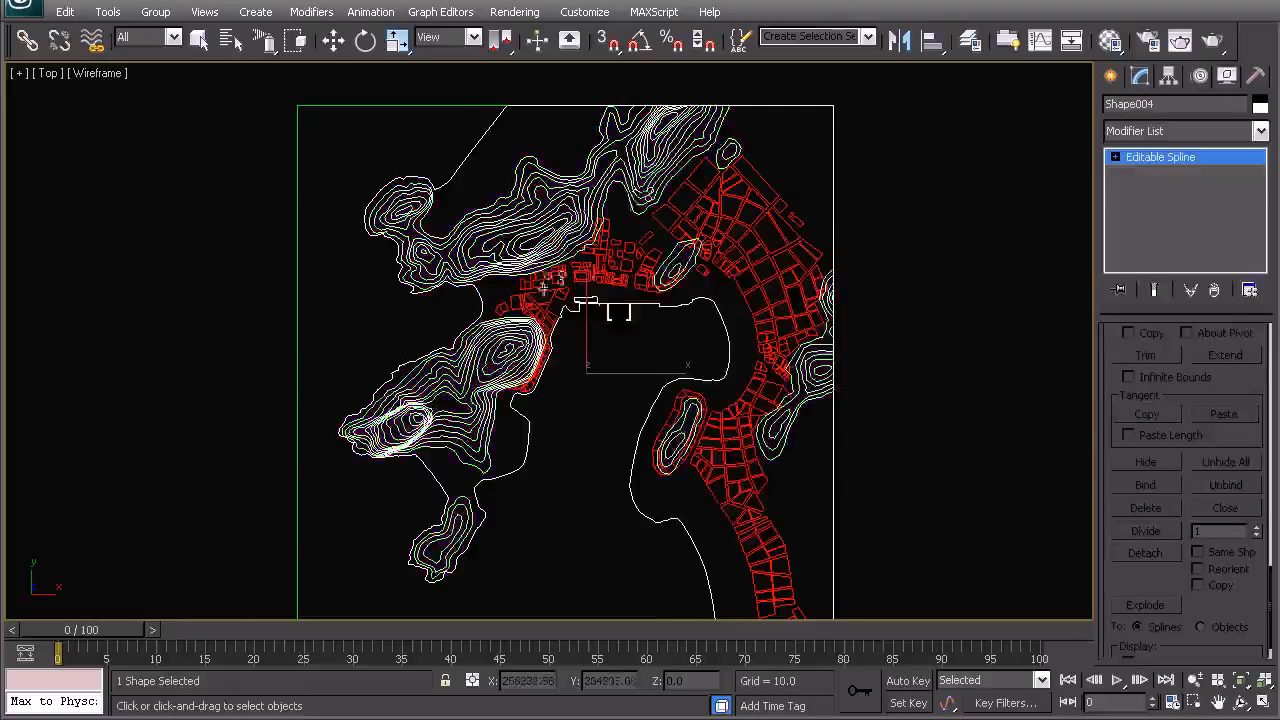
- Isolate the combined spline in the viewport
{"action": "middle_click_drag", "start_coordinate": [543, 288], "coordinate": [498, 271]}
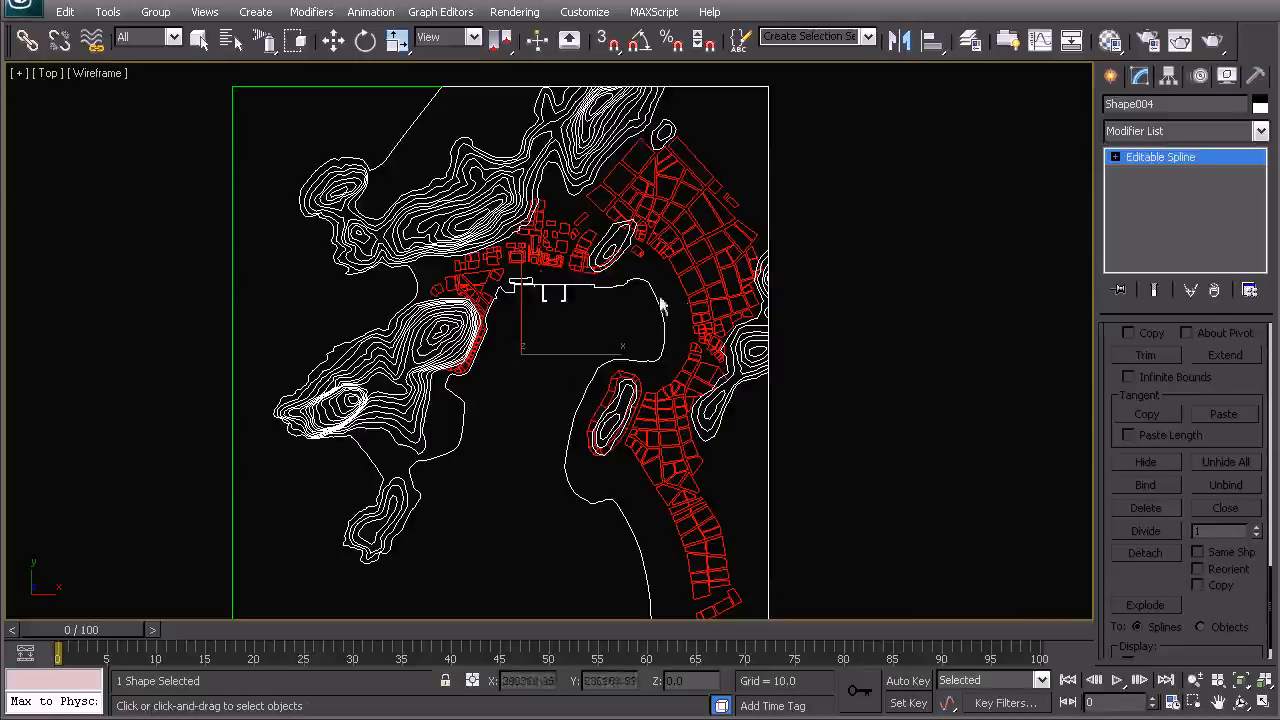
{"action": "key", "text": "w"}
{"action": "right_click", "coordinate": [530, 218]}
{"action": "left_click", "coordinate": [588, 80]}
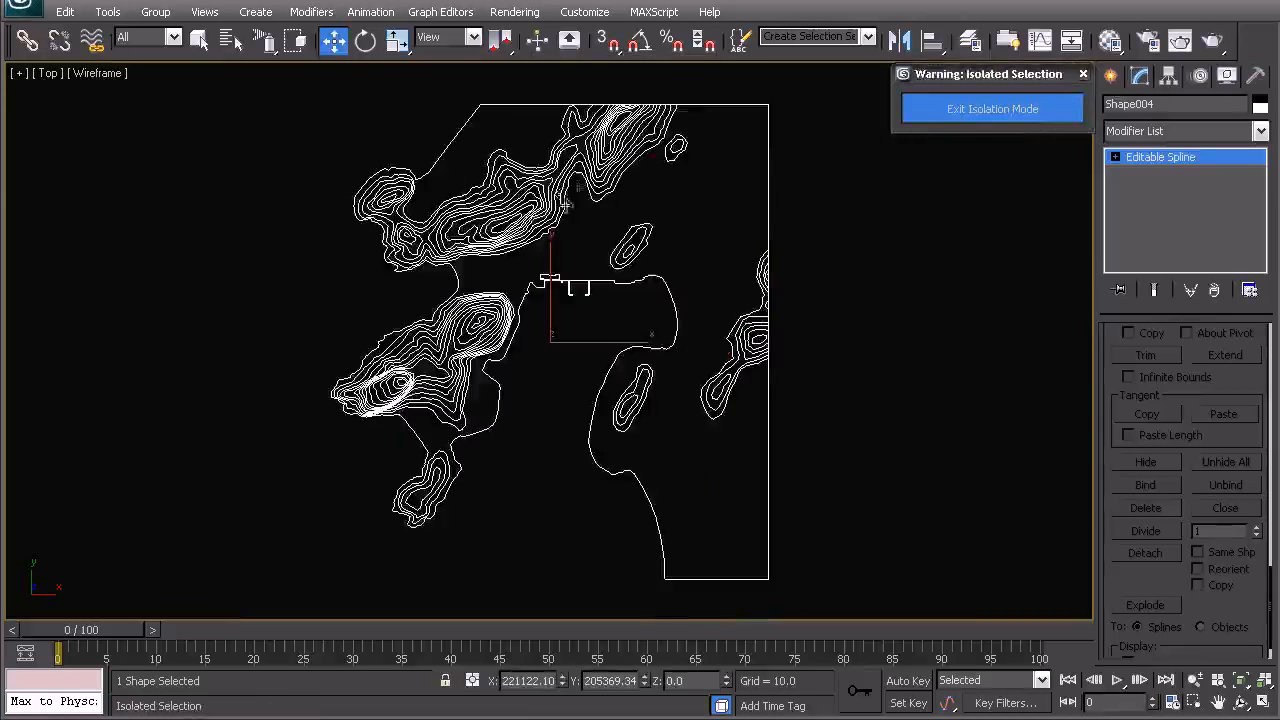
- Switch the spline to Vertex sub-object level
{"action": "left_click", "coordinate": [829, 284]}
{"action": "left_click", "coordinate": [606, 150]}
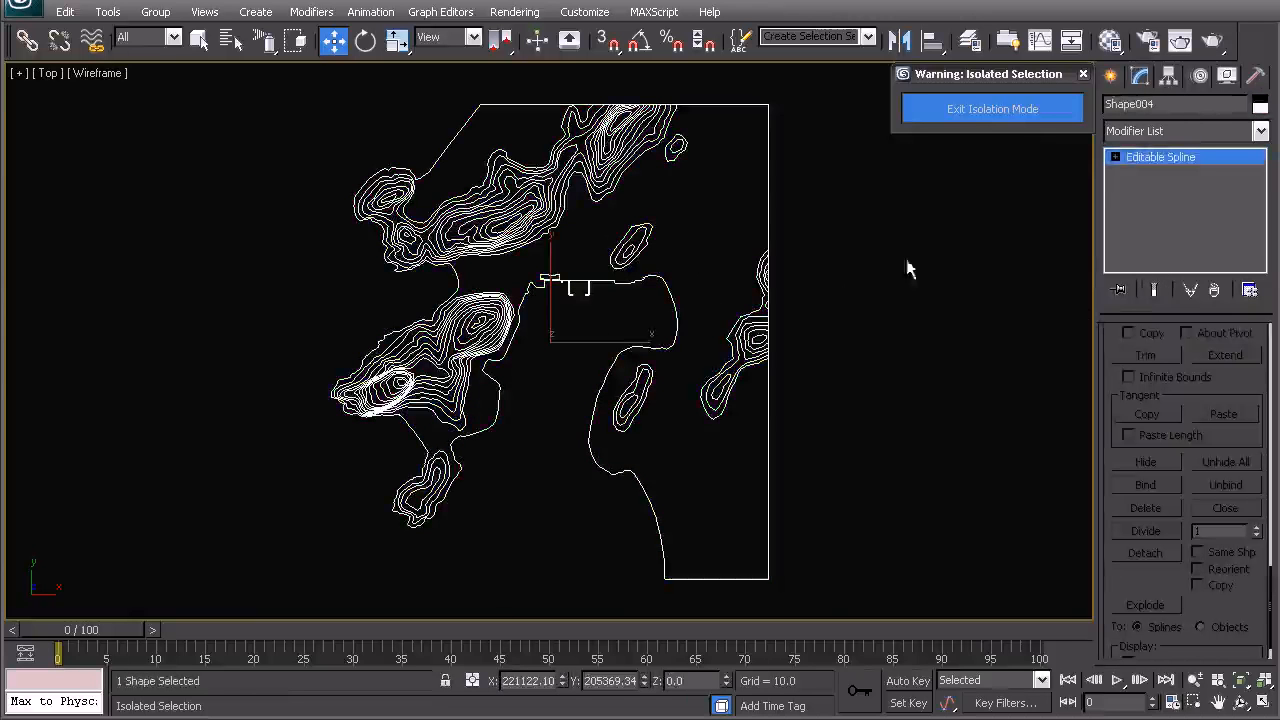
{"action": "right_click", "coordinate": [694, 294]}
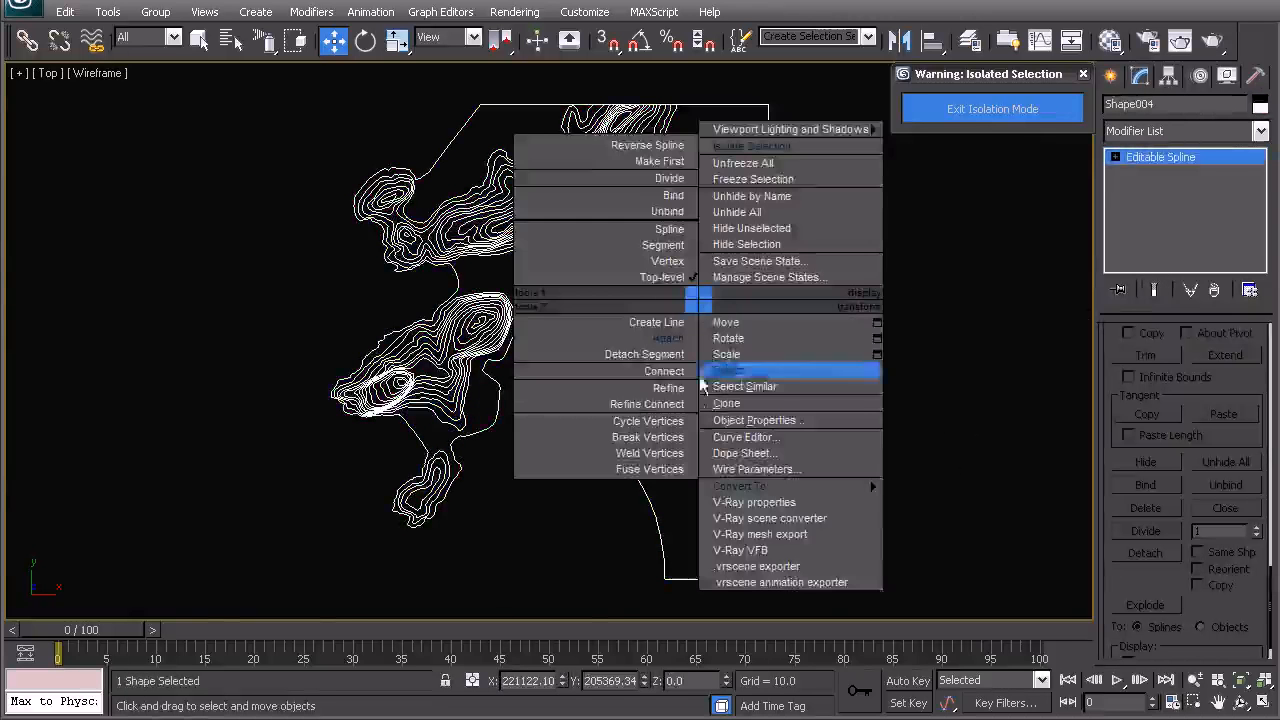
{"action": "left_click", "coordinate": [657, 254]}
- Inspect the vertices where the contour lines end at the right boundary edge
{"action": "scroll", "coordinate": [740, 380], "scroll_direction": "up", "scroll_amount": 8}
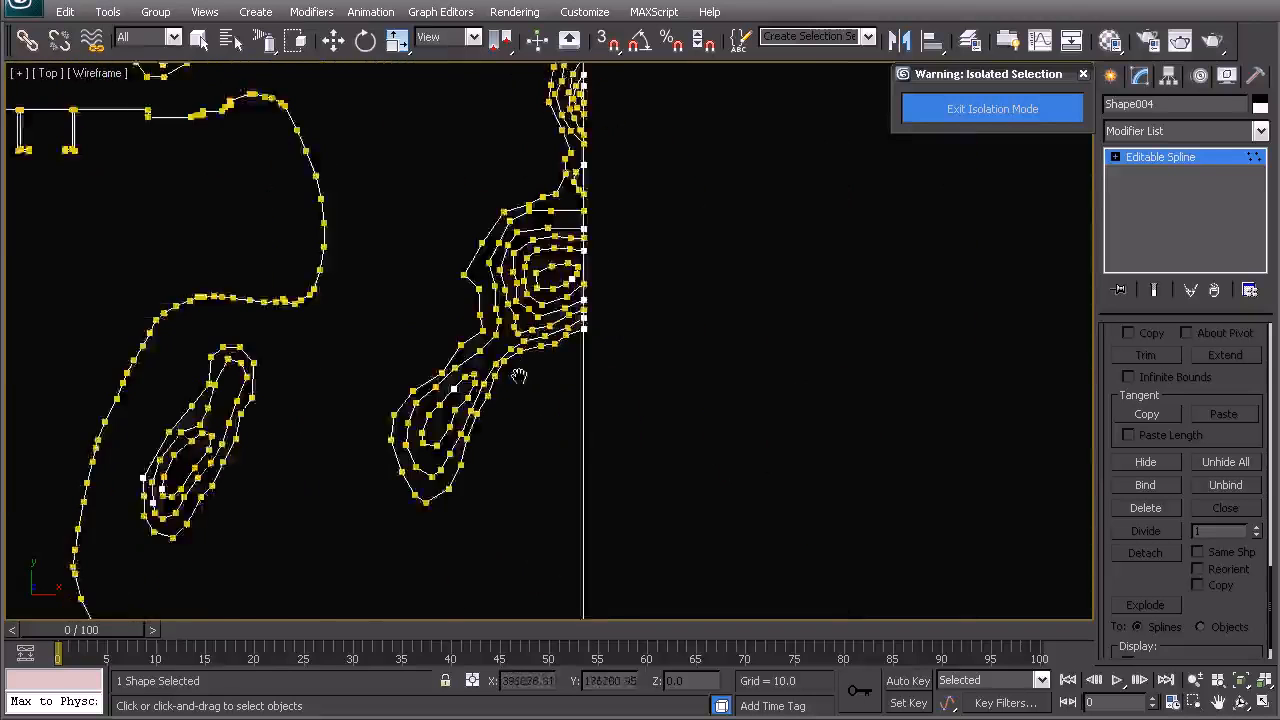
{"action": "middle_click_drag", "start_coordinate": [618, 341], "coordinate": [618, 481]}
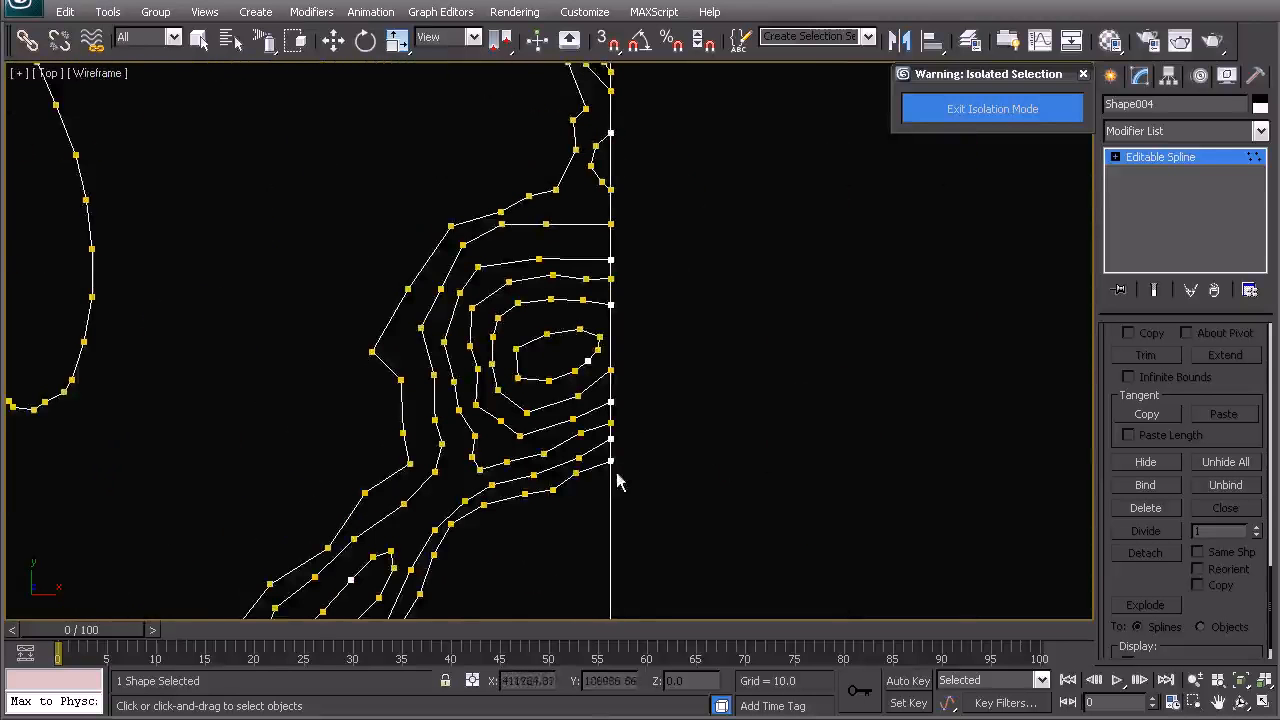
{"action": "middle_click_drag", "start_coordinate": [646, 264], "coordinate": [652, 449]}
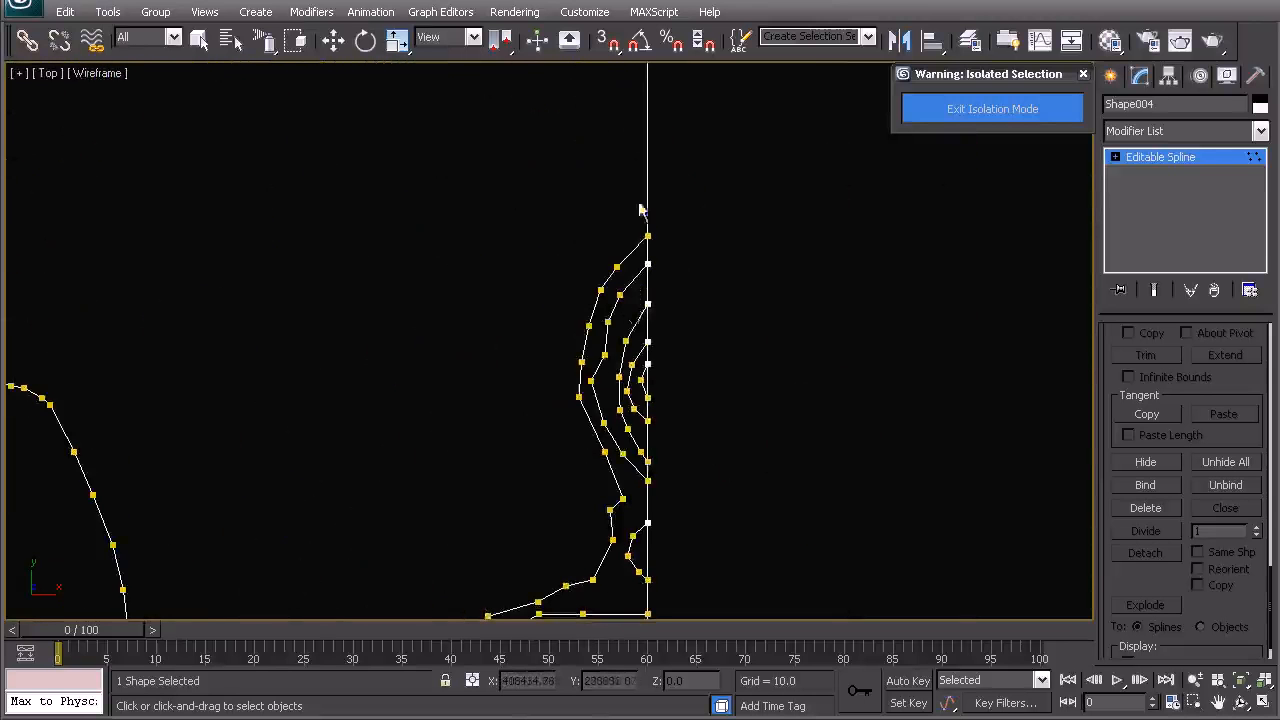
{"action": "scroll", "coordinate": [667, 240], "scroll_direction": "down", "scroll_amount": 4}
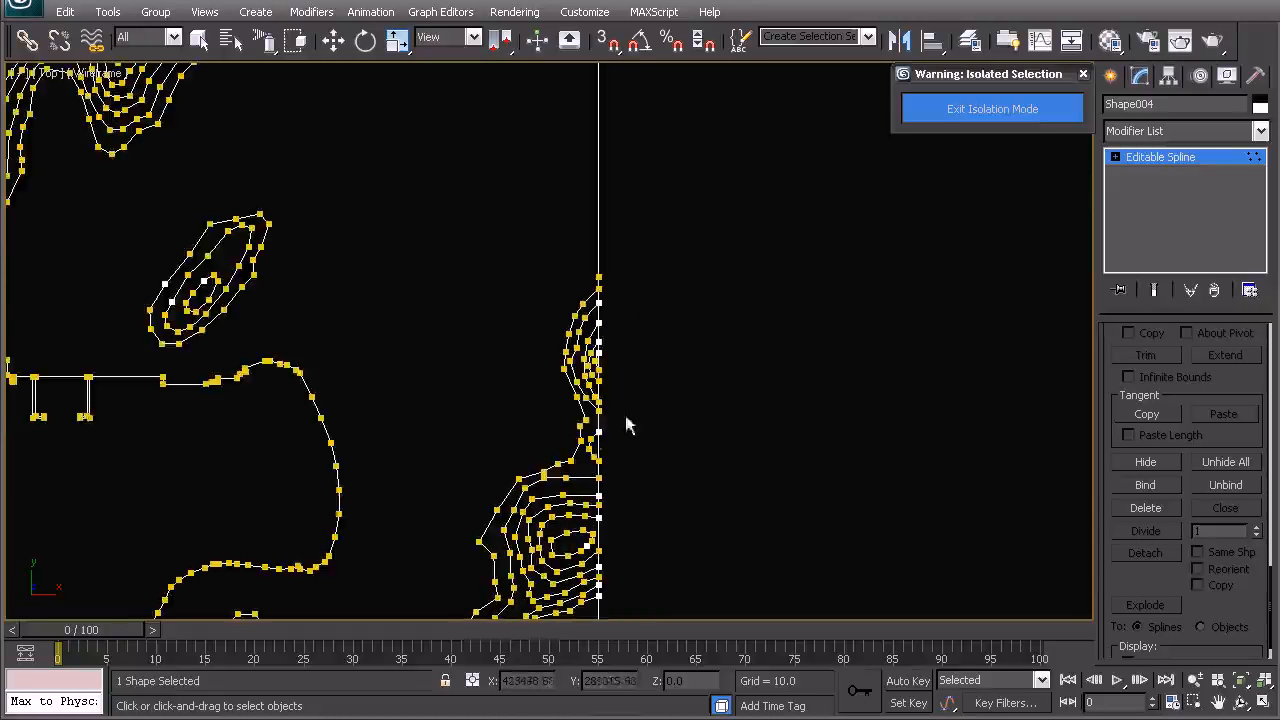
{"action": "middle_click_drag", "start_coordinate": [604, 478], "coordinate": [593, 398]}
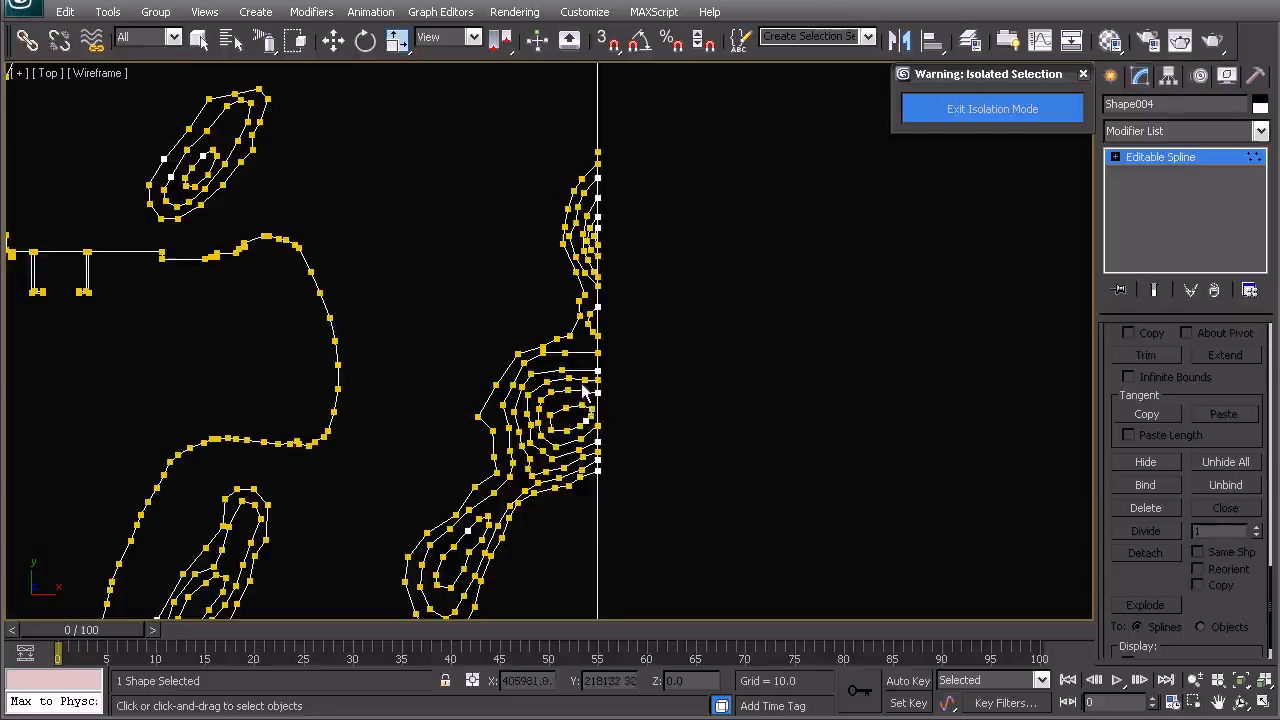
{"action": "middle_click_drag", "start_coordinate": [583, 392], "coordinate": [620, 362]}
{"action": "key", "text": "w"}
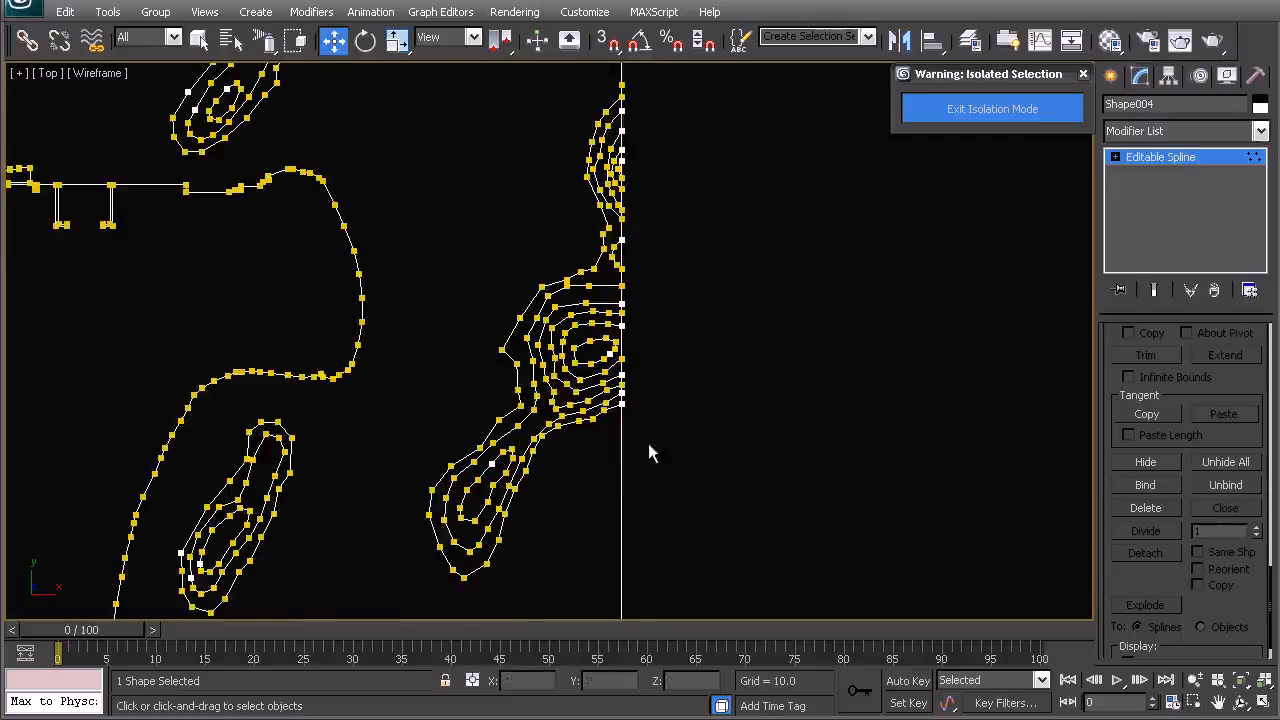
- Select the right boundary segment at Segment level and apply Divide to it
{"action": "key", "text": "2"}
{"action": "left_click", "coordinate": [620, 495]}
{"action": "scroll", "coordinate": [621, 490], "scroll_direction": "down", "scroll_amount": 2}
{"action": "right_click", "coordinate": [626, 457]}
{"action": "left_click", "coordinate": [1271, 547]}
{"action": "left_click", "coordinate": [1161, 530]}
{"action": "middle_click_drag", "start_coordinate": [800, 492], "coordinate": [783, 414]}
- Select the vertices along the right boundary edge where the contours meet it
{"action": "key", "text": "1"}
{"action": "left_click", "coordinate": [585, 418]}
{"action": "middle_click_drag", "start_coordinate": [585, 378], "coordinate": [632, 385]}
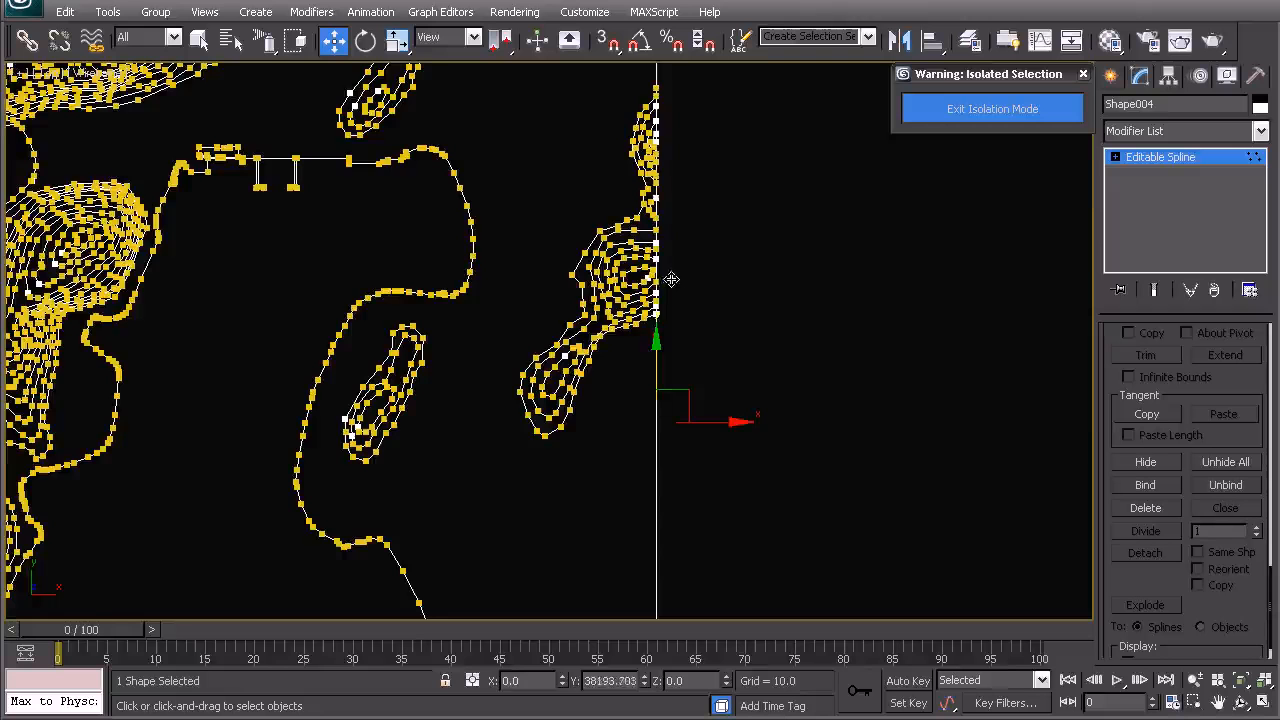
{"action": "left_click_drag", "start_coordinate": [671, 279], "coordinate": [673, 280]}
{"action": "scroll", "coordinate": [675, 345], "scroll_direction": "up", "scroll_amount": 2}
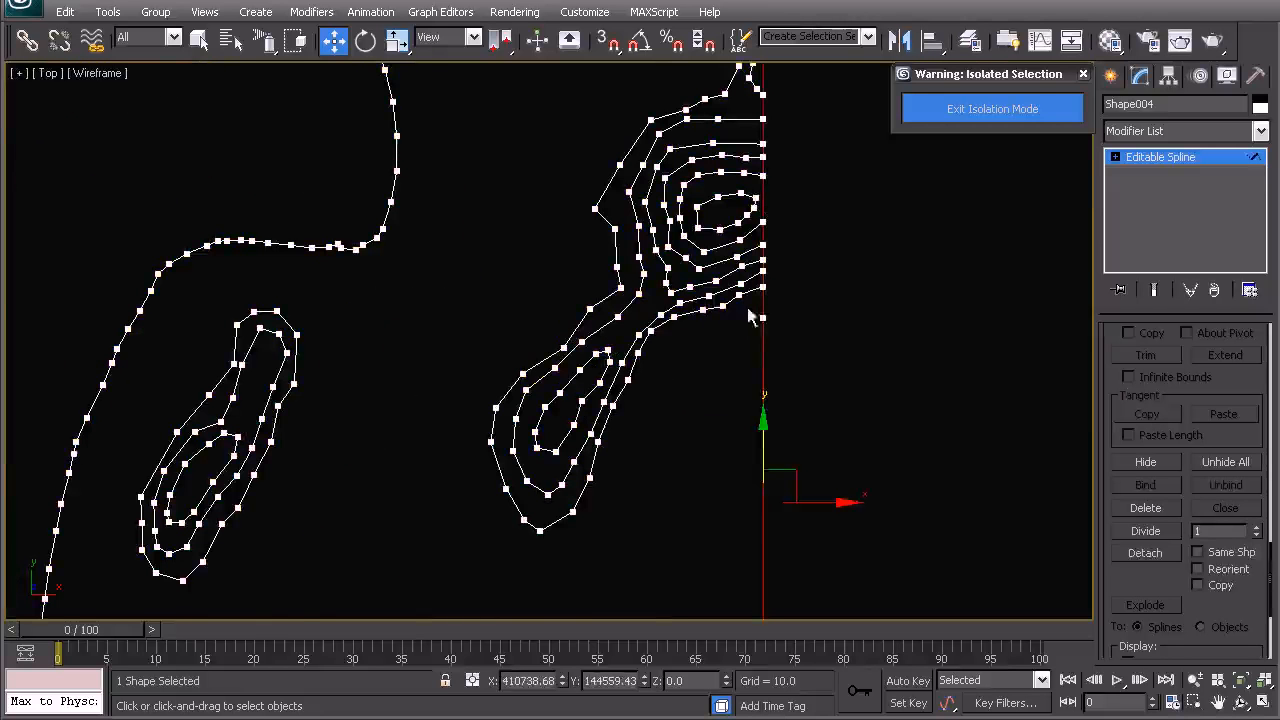
{"action": "left_click", "coordinate": [736, 381]}
- Refine the top boundary edge where the contour lines reach it
{"action": "scroll", "coordinate": [806, 434], "scroll_direction": "down", "scroll_amount": 4}
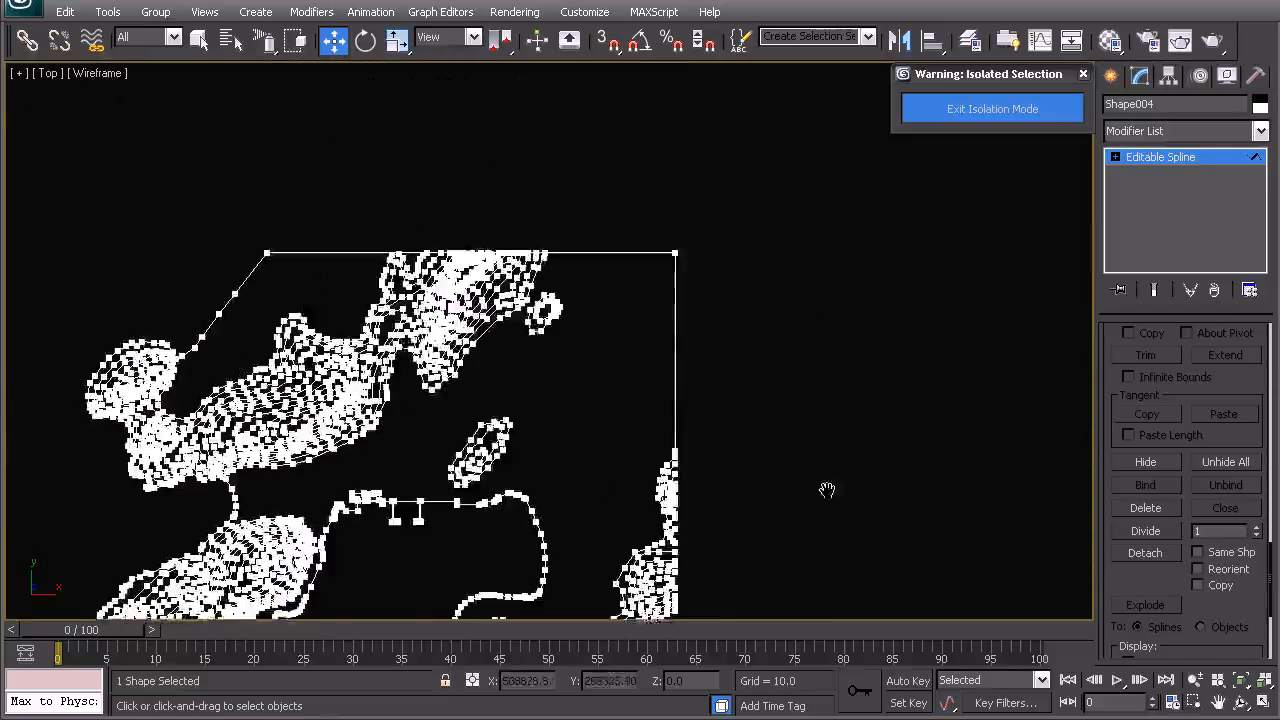
{"action": "scroll", "coordinate": [519, 290], "scroll_direction": "up", "scroll_amount": 3}
{"action": "middle_click_drag", "start_coordinate": [519, 290], "coordinate": [672, 422]}
{"action": "right_click", "coordinate": [655, 336]}
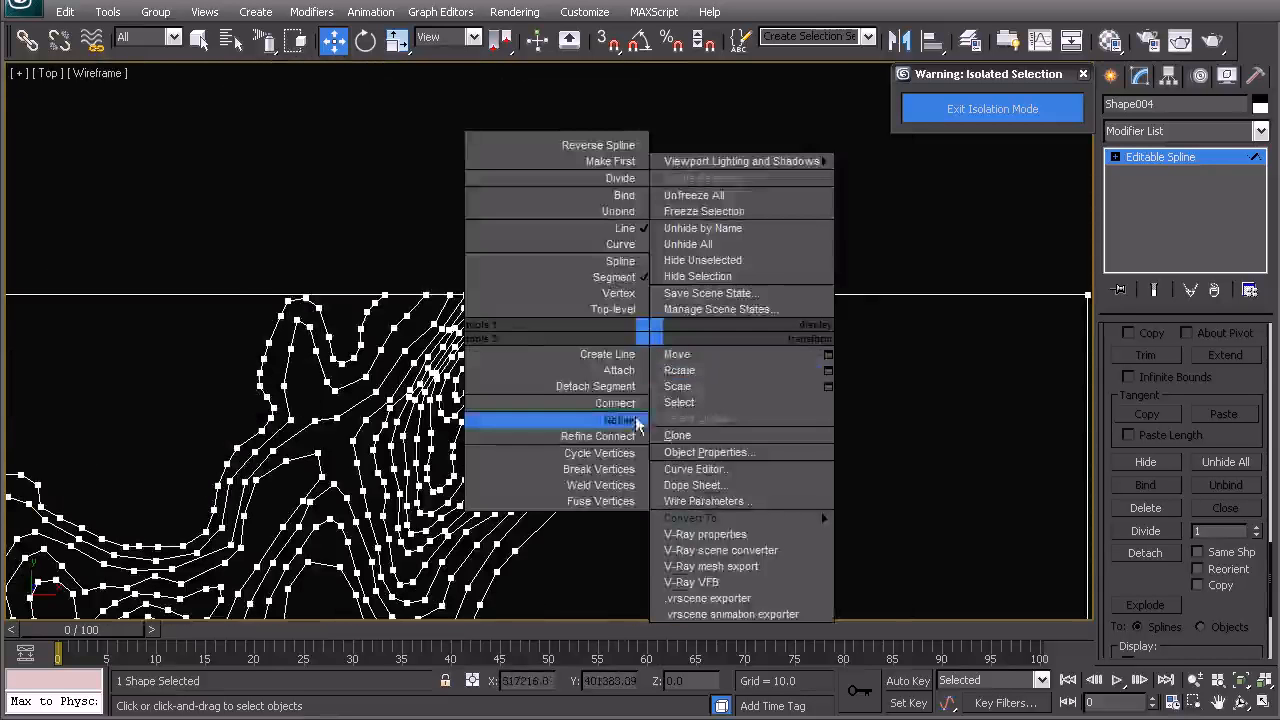
{"action": "left_click", "coordinate": [600, 420]}
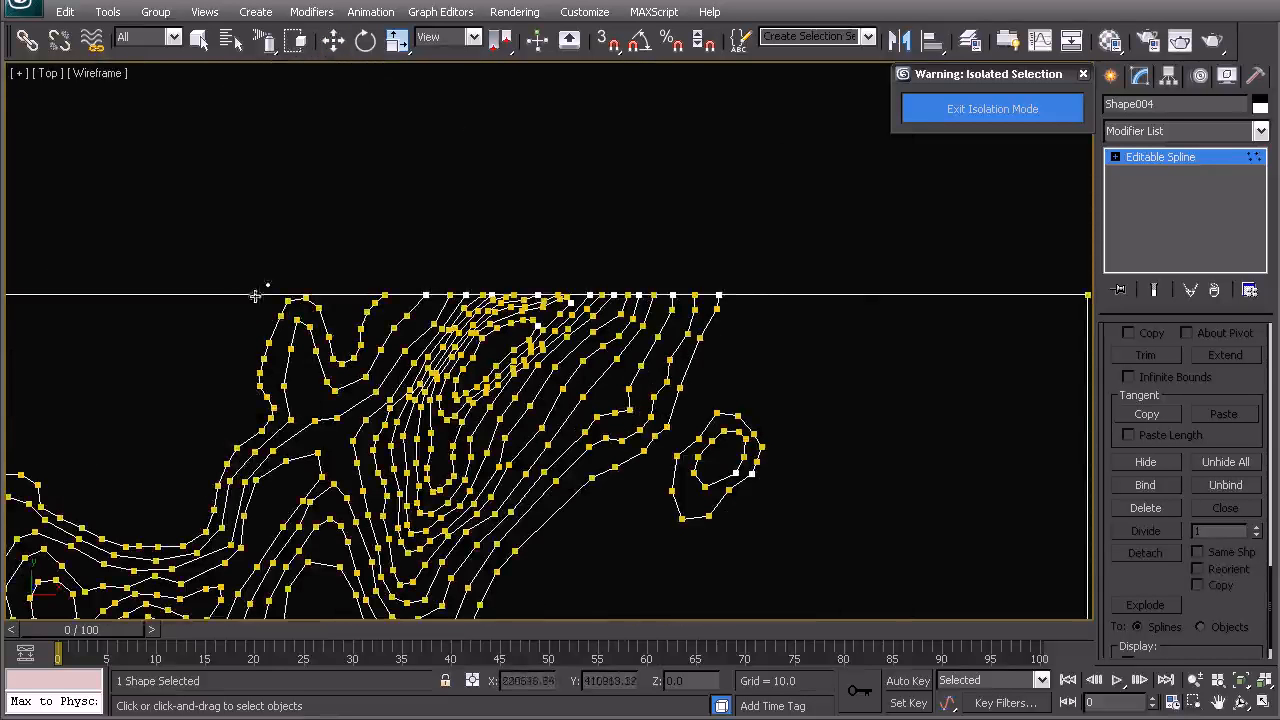
{"action": "key", "text": "w"}
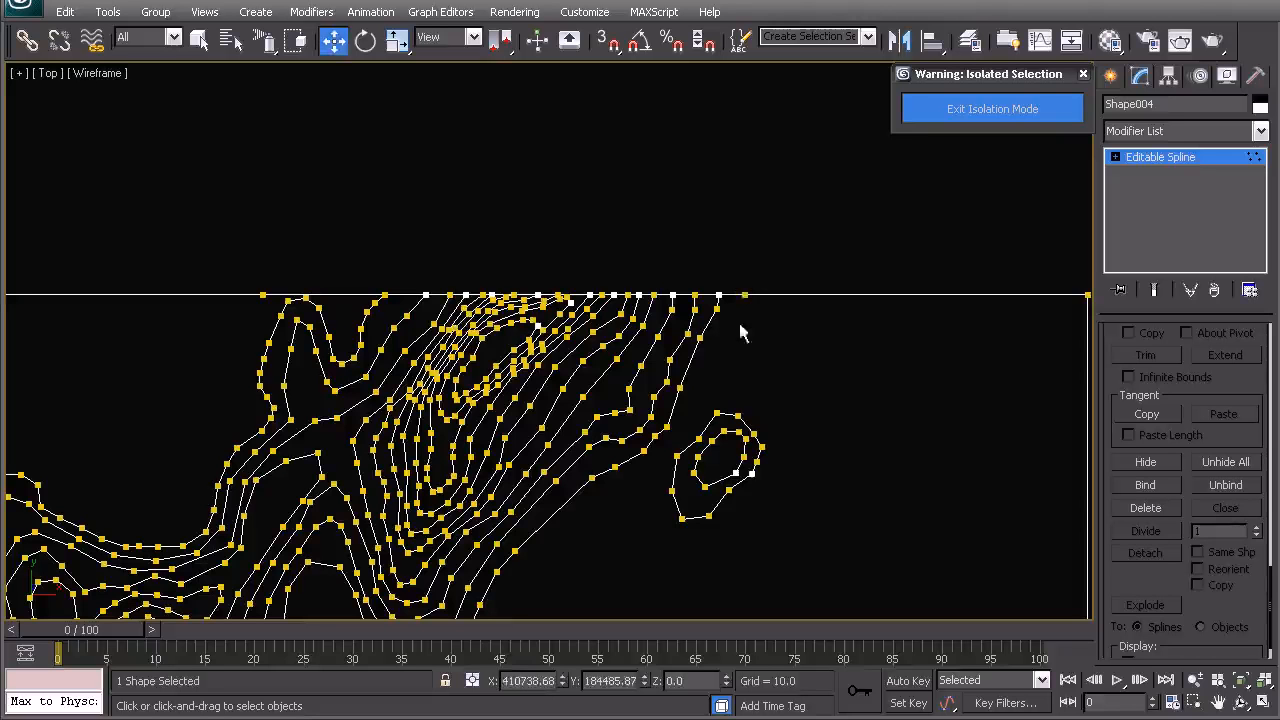
- Select the top boundary segment, then return the spline to its top level
{"action": "key", "text": "2"}
{"action": "left_click", "coordinate": [729, 295]}
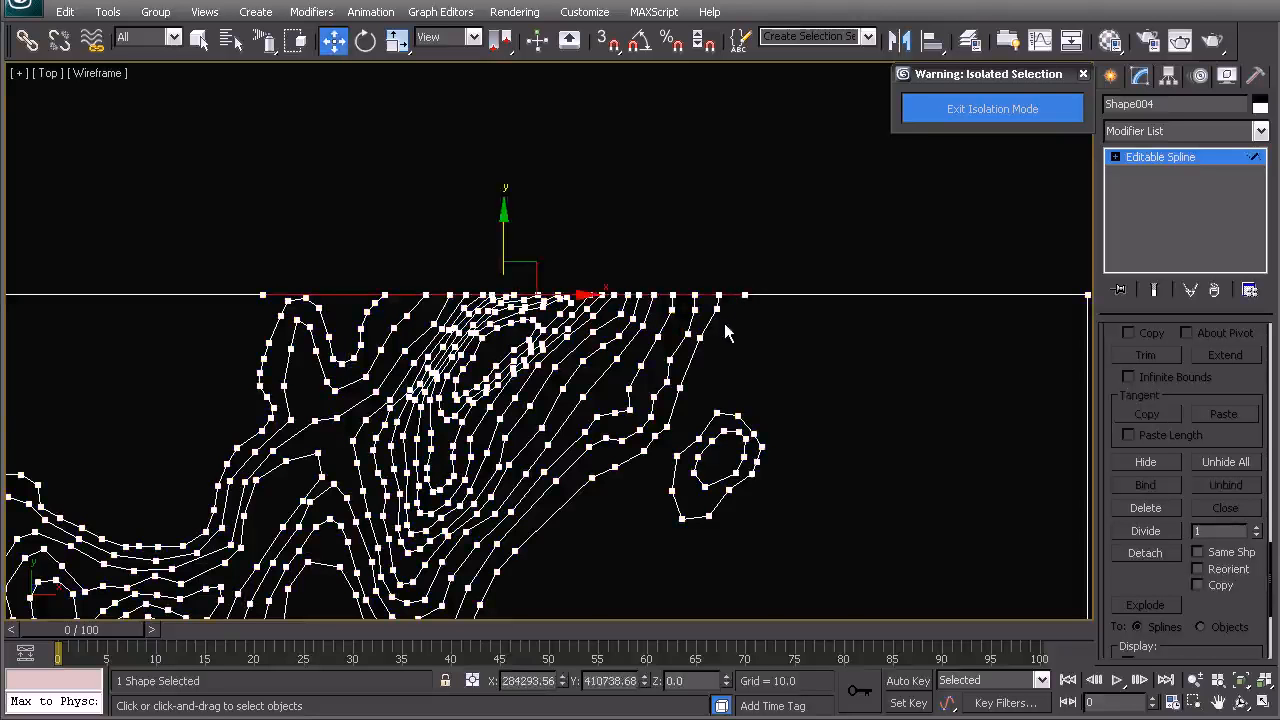
{"action": "middle_click_drag", "start_coordinate": [680, 360], "coordinate": [717, 260]}
{"action": "right_click", "coordinate": [652, 260]}
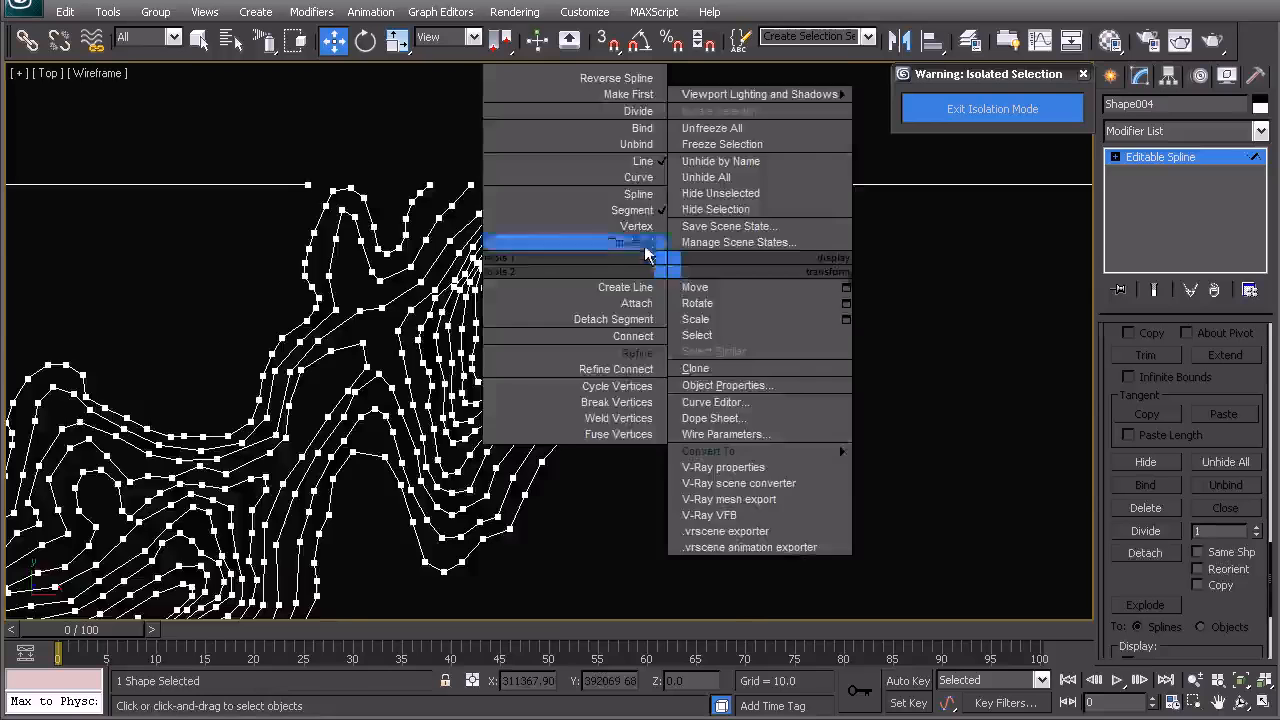
{"action": "left_click", "coordinate": [635, 243]}
- Create a Terrain compound object from the spline
{"action": "scroll", "coordinate": [630, 296], "scroll_direction": "down", "scroll_amount": 5}
{"action": "middle_click_drag", "start_coordinate": [626, 233], "coordinate": [653, 123]}
{"action": "scroll", "coordinate": [612, 232], "scroll_direction": "down", "scroll_amount": 3}
{"action": "middle_click_drag", "start_coordinate": [475, 412], "coordinate": [530, 370]}
{"action": "key", "text": "p"}
{"action": "key", "text": "z"}
{"action": "key", "text": "t"}
{"action": "key", "text": "z"}
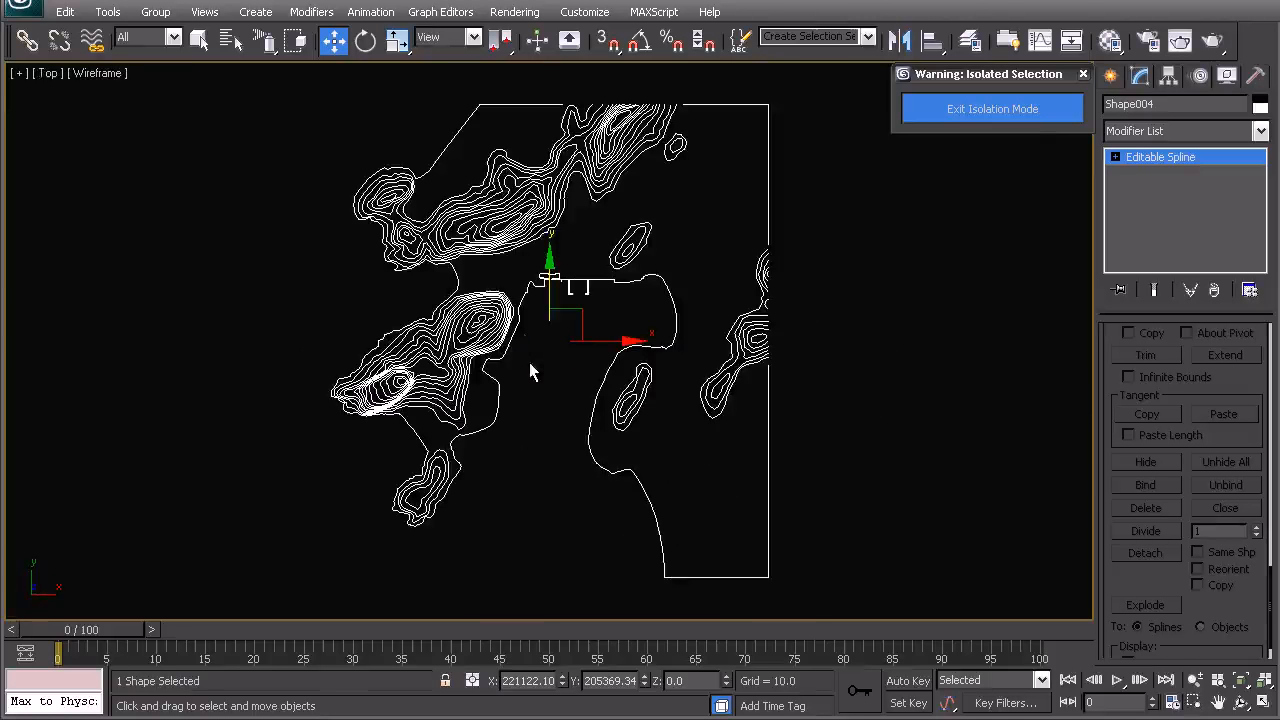
{"action": "left_click", "coordinate": [1108, 77]}
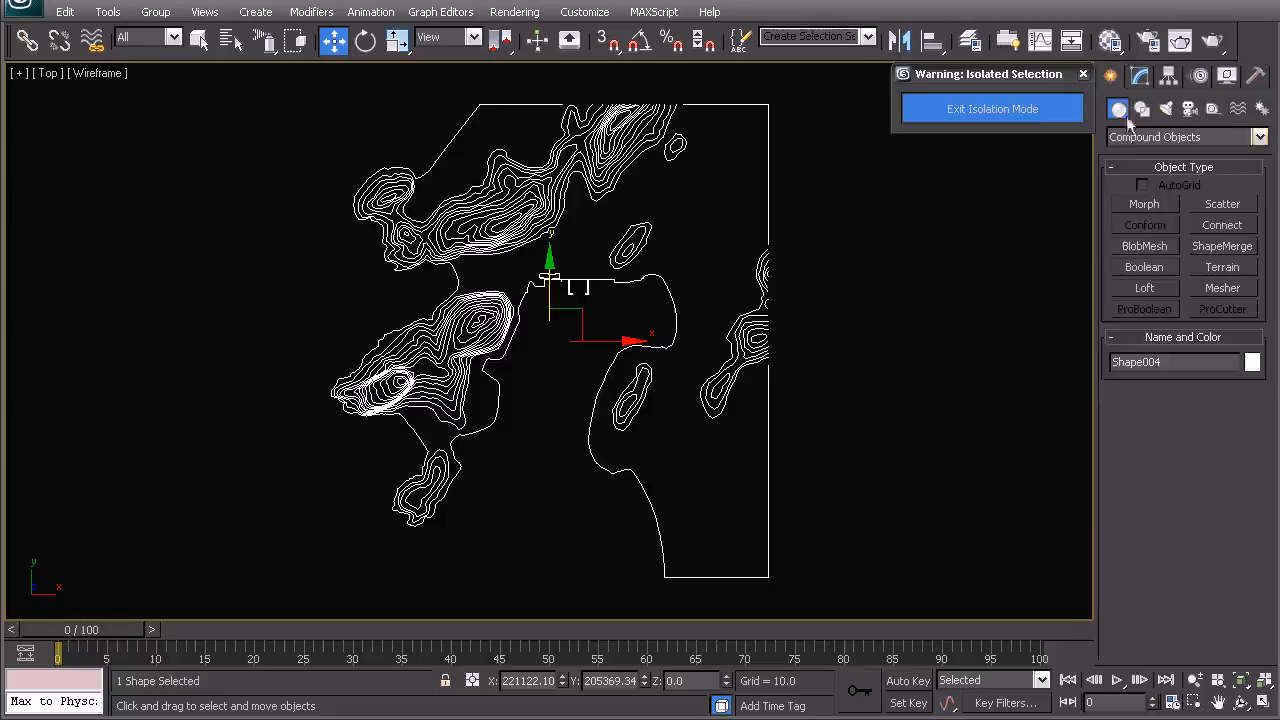
{"action": "left_click", "coordinate": [1165, 140]}
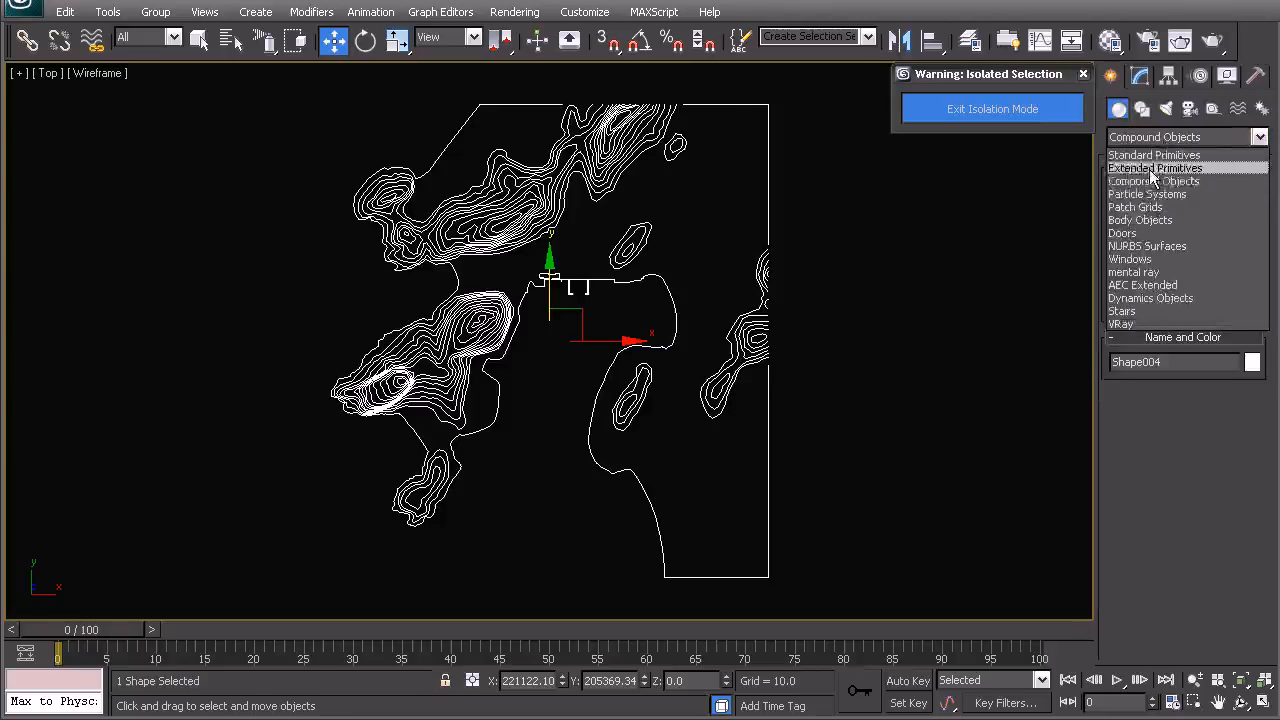
{"action": "left_click", "coordinate": [1148, 180]}
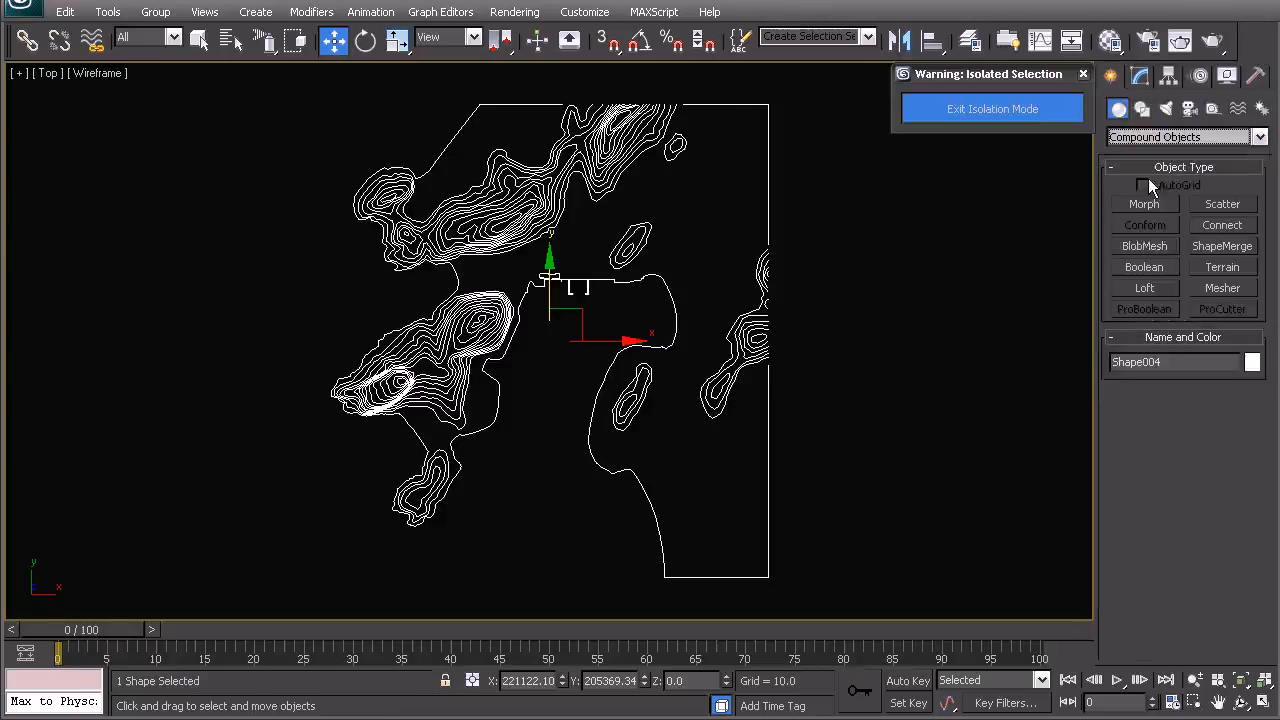
{"action": "left_click", "coordinate": [1218, 267]}
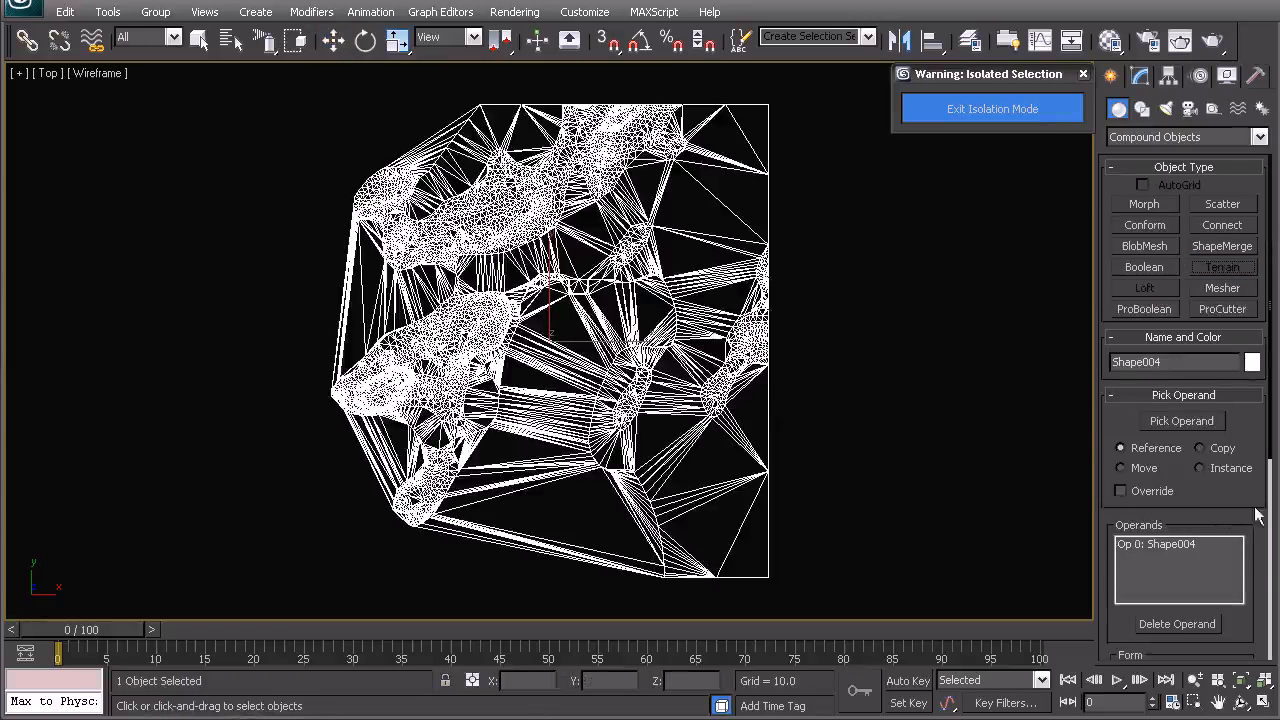
- Enable Stitch Border and Retriangulate in the terrain's form options
{"action": "left_click_drag", "start_coordinate": [1273, 431], "coordinate": [1272, 533]}
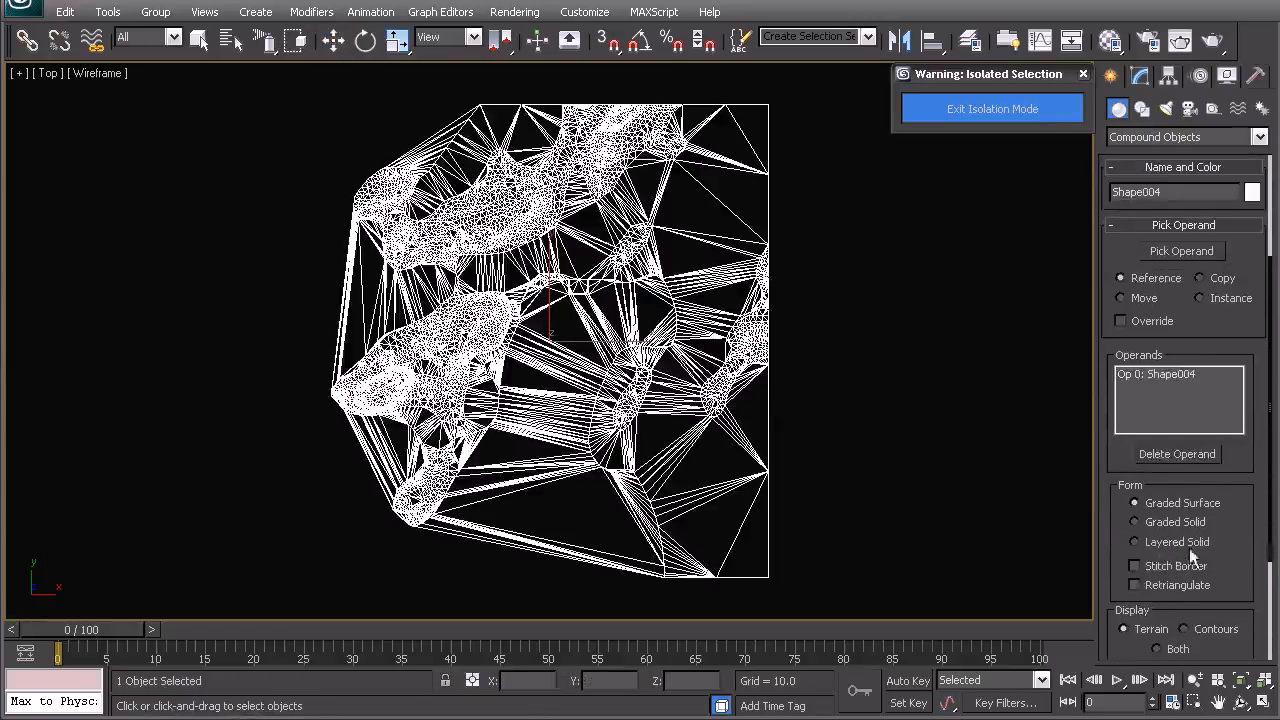
{"action": "left_click", "coordinate": [1144, 588]}
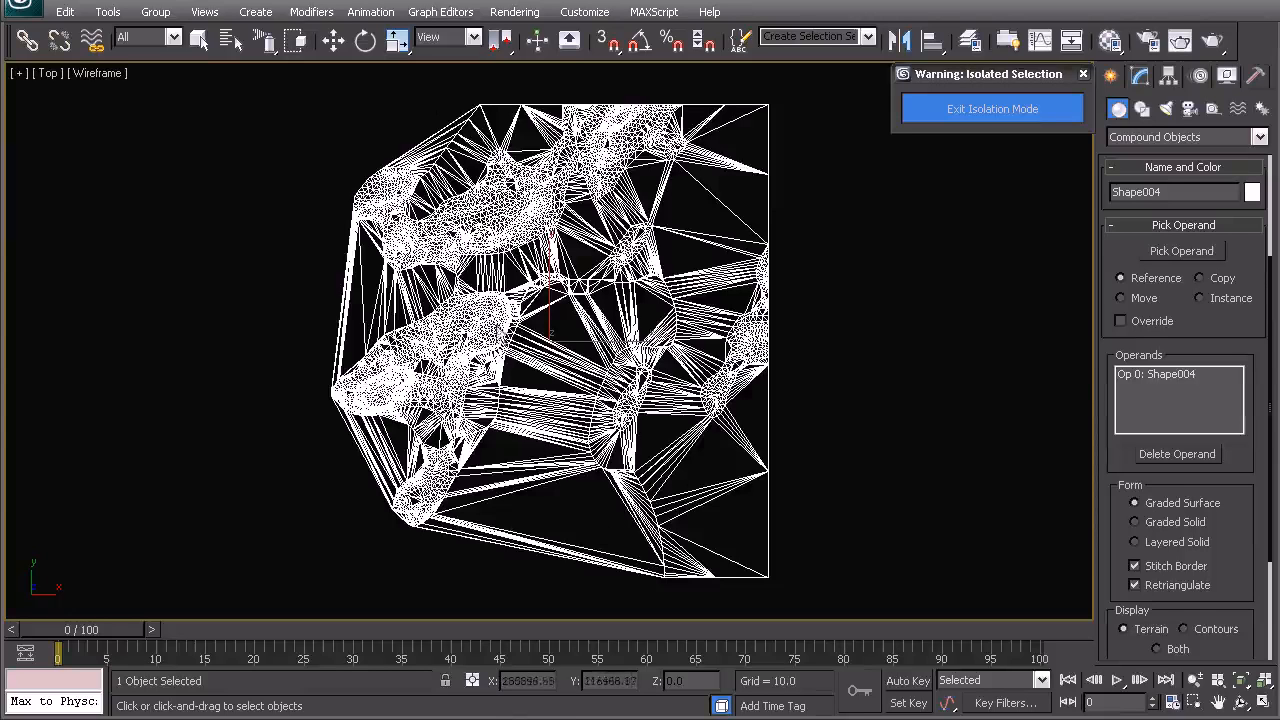
{"action": "middle_click_drag", "start_coordinate": [490, 468], "coordinate": [459, 452]}
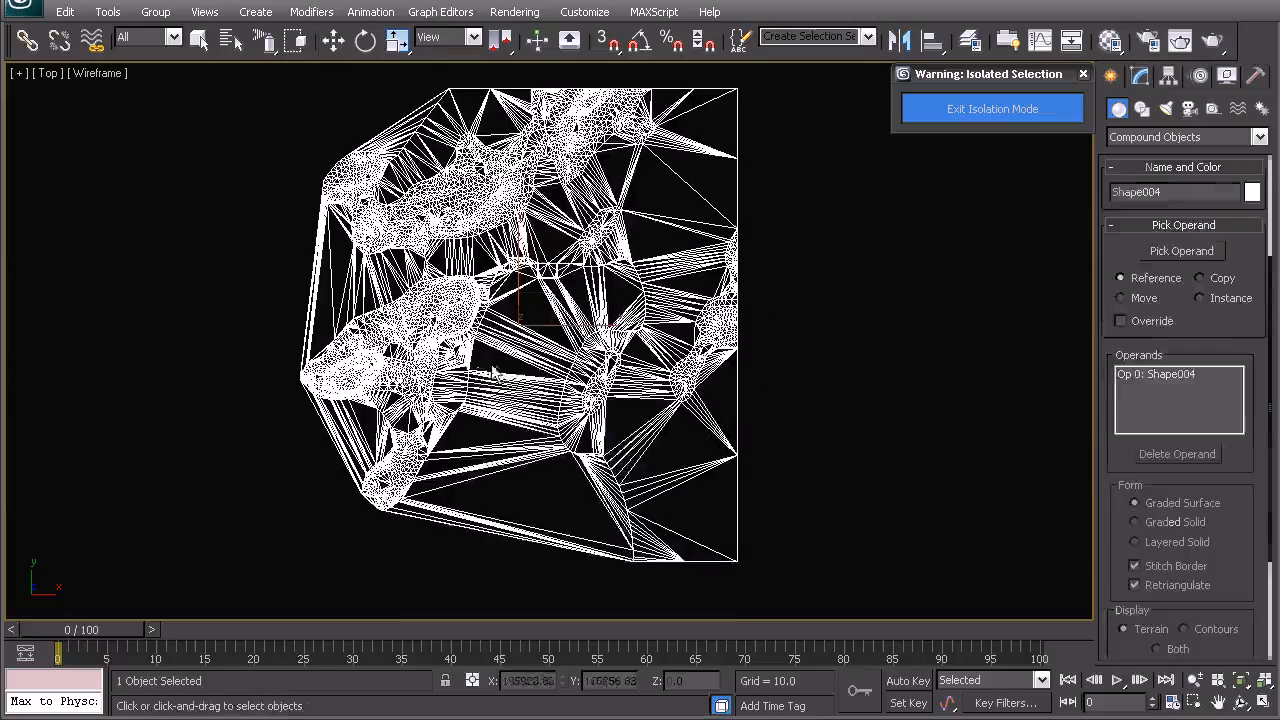
- Leave the Terrain command and open the terrain's pivot settings
{"action": "right_click", "coordinate": [455, 313]}
{"action": "left_click", "coordinate": [484, 337]}
{"action": "left_click", "coordinate": [723, 317]}
{"action": "left_click", "coordinate": [809, 352]}
{"action": "left_click", "coordinate": [706, 342]}
{"action": "left_click", "coordinate": [1168, 76]}
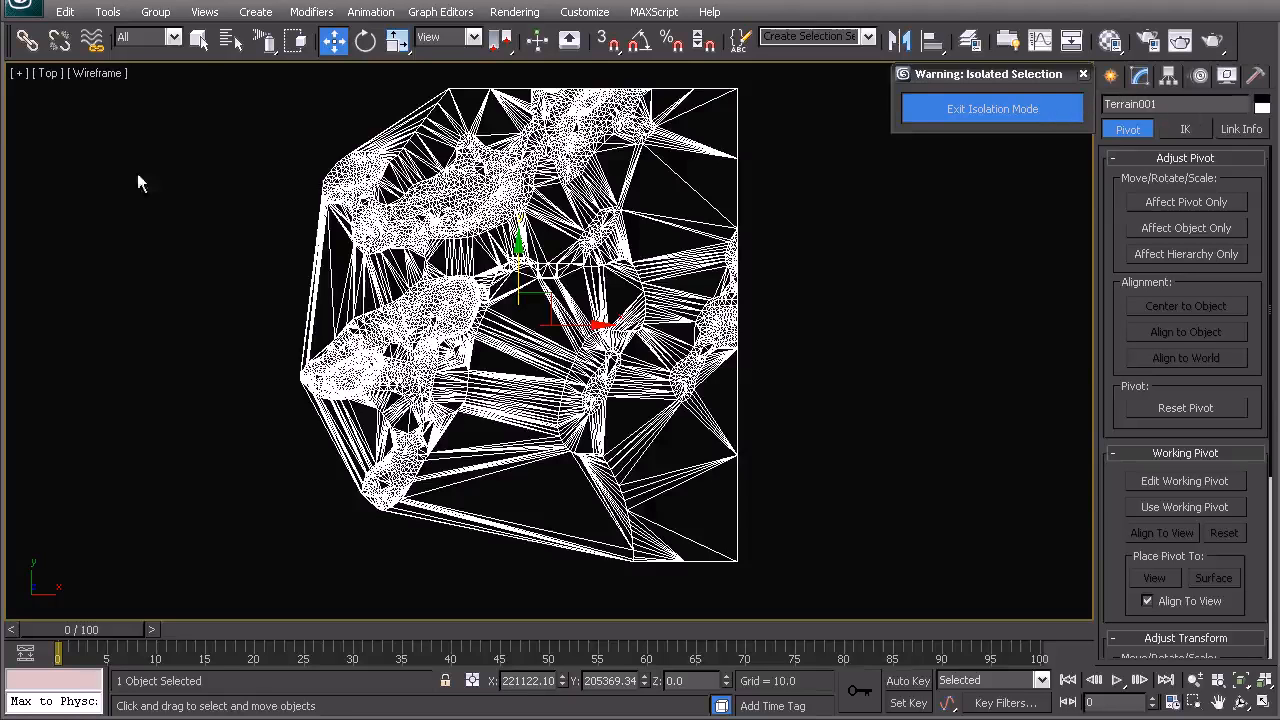
- Convert the terrain to Editable Poly and switch to Border sub-object level
{"action": "right_click", "coordinate": [620, 236]}
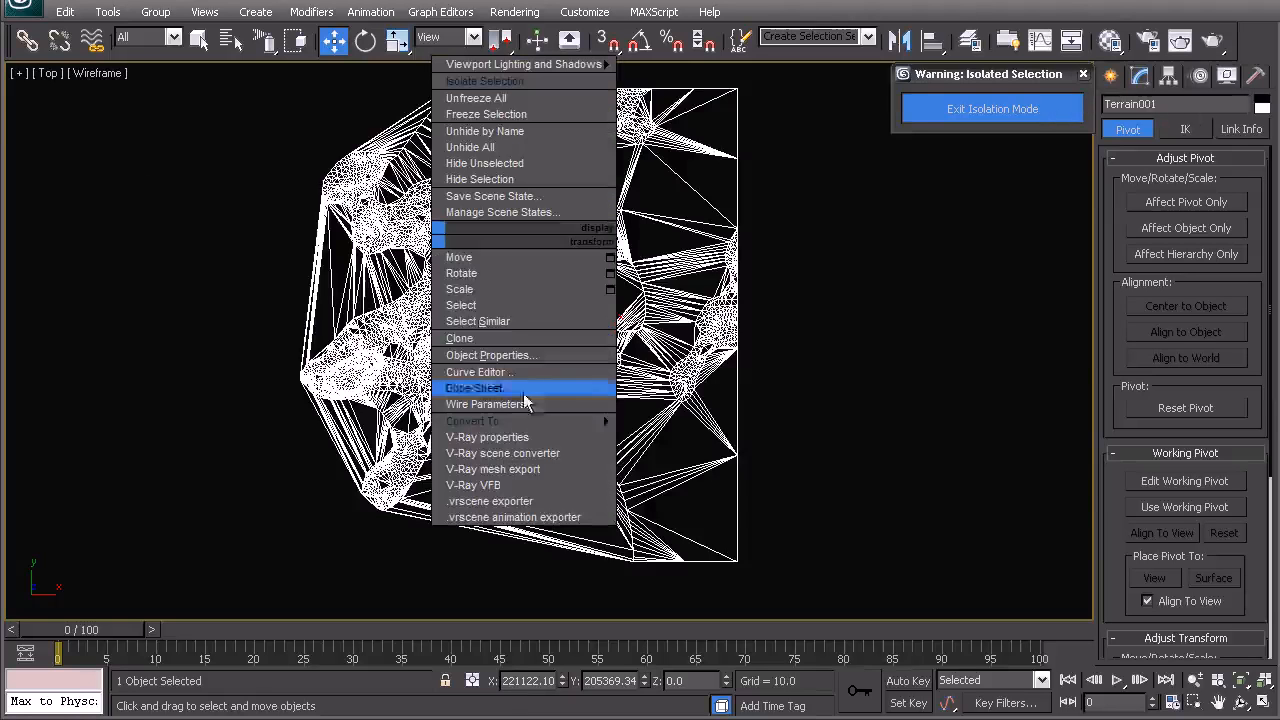
{"action": "mouse_move", "coordinate": [575, 421]}
{"action": "left_click", "coordinate": [672, 441]}
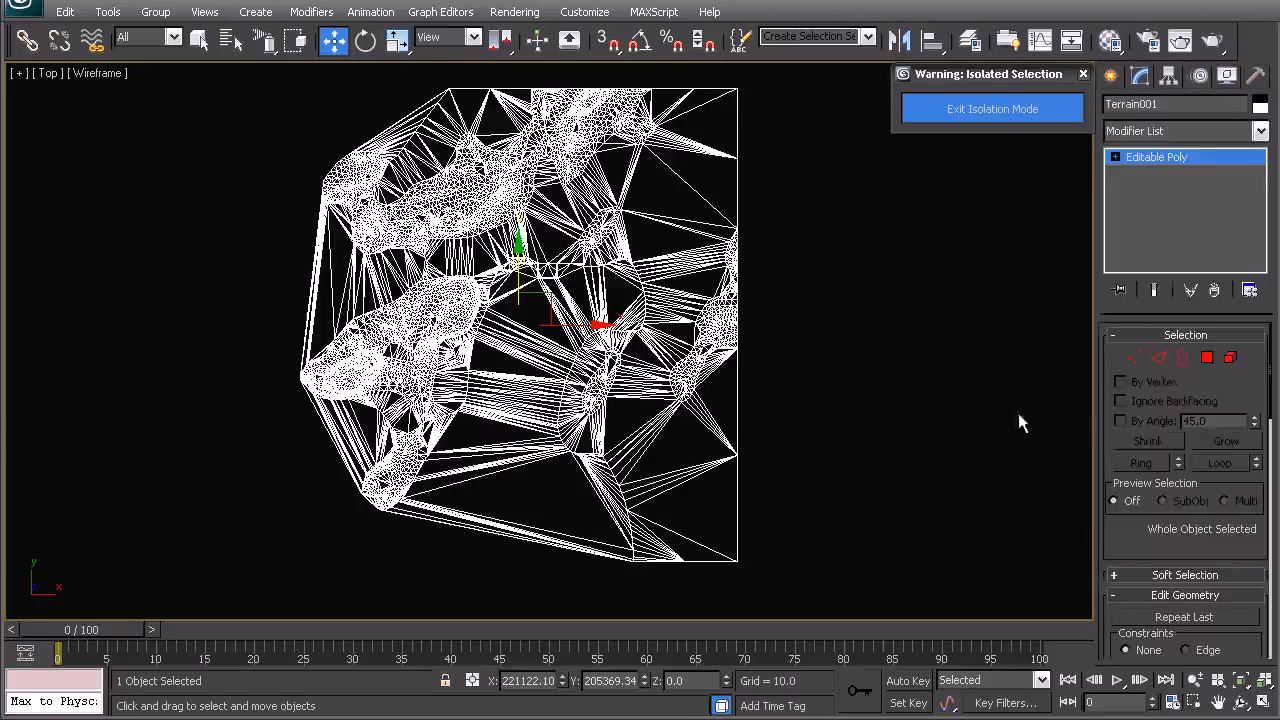
{"action": "left_click", "coordinate": [1186, 367]}
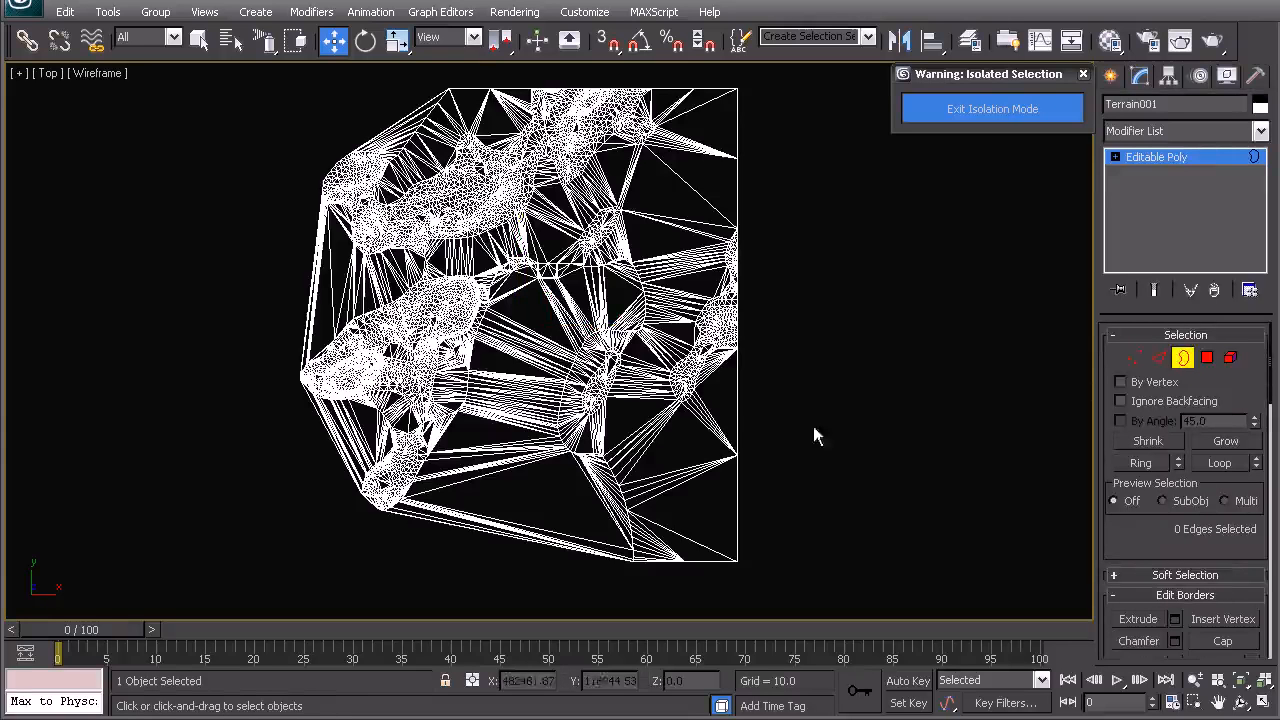
- Select the terrain's open border edges and scale them outward
{"action": "left_click", "coordinate": [737, 393]}
{"action": "scroll", "coordinate": [737, 393], "scroll_direction": "down", "scroll_amount": 3}
{"action": "middle_click_drag", "start_coordinate": [546, 366], "coordinate": [579, 383]}
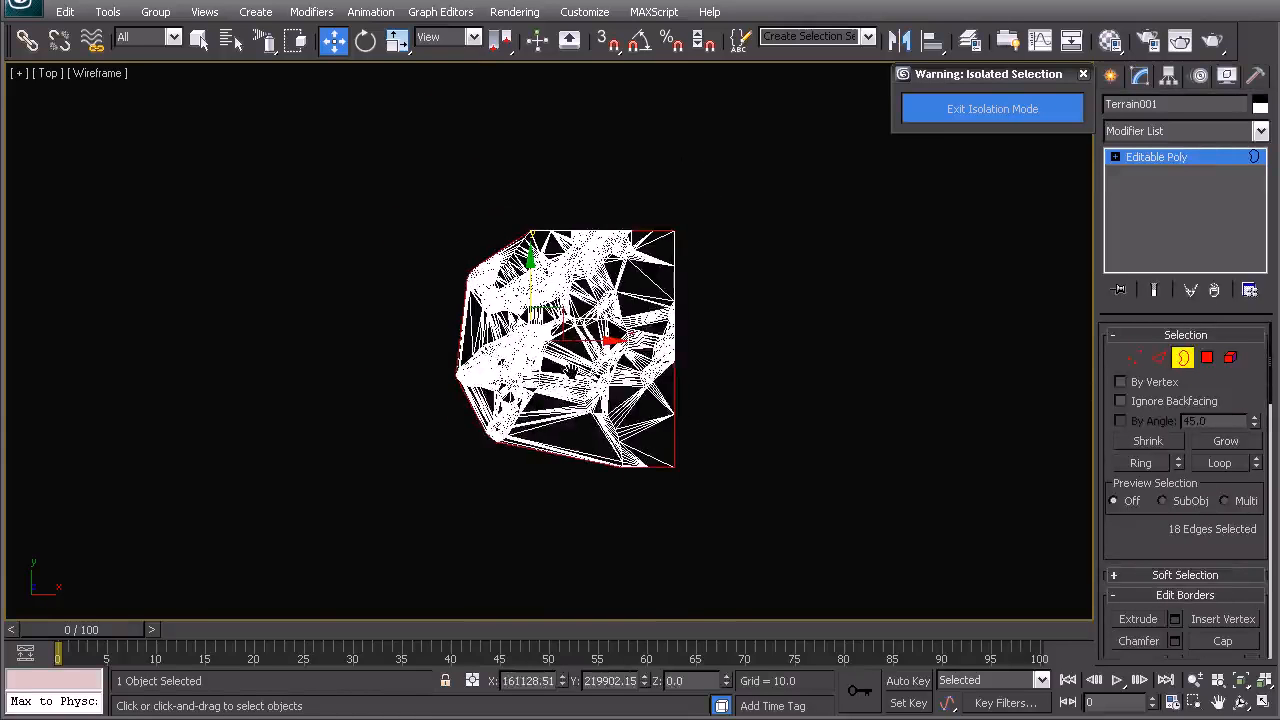
{"action": "key", "text": "r"}
{"action": "left_click_drag", "start_coordinate": [580, 311], "coordinate": [677, 181]}
- Return to top level, clear the selection and exit isolation mode
{"action": "right_click", "coordinate": [608, 308]}
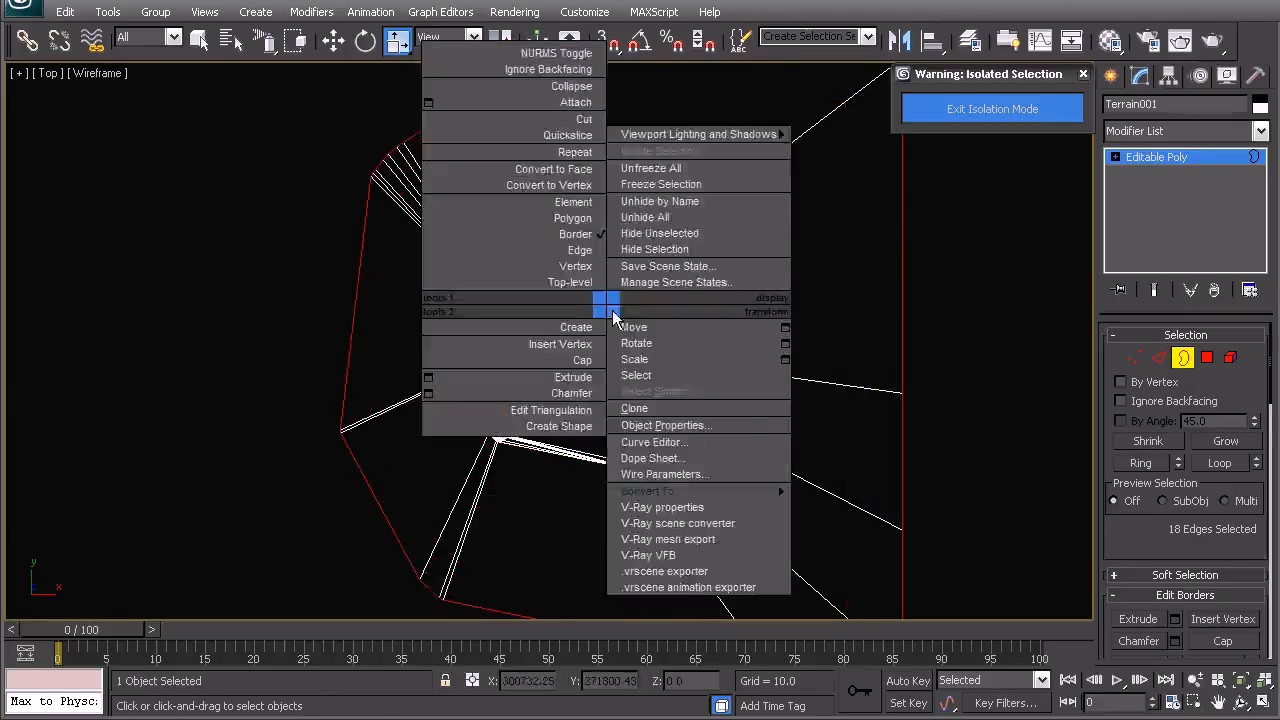
{"action": "left_click", "coordinate": [570, 282]}
{"action": "left_click", "coordinate": [238, 289]}
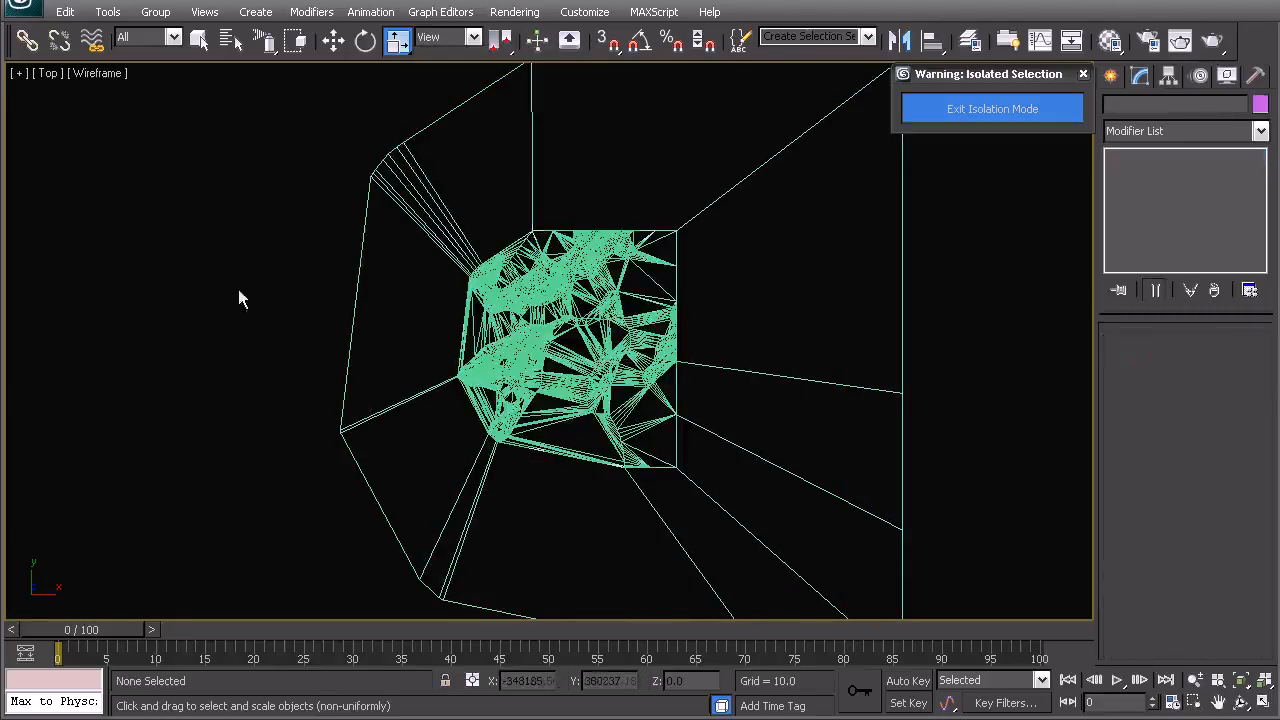
{"action": "left_click", "coordinate": [946, 108]}
- Draw a Plane primitive with snapping on, about 410739 units square, covering the whole terrain
{"action": "scroll", "coordinate": [500, 350], "scroll_direction": "up", "scroll_amount": 3}
{"action": "middle_click_drag", "start_coordinate": [643, 296], "coordinate": [536, 362]}
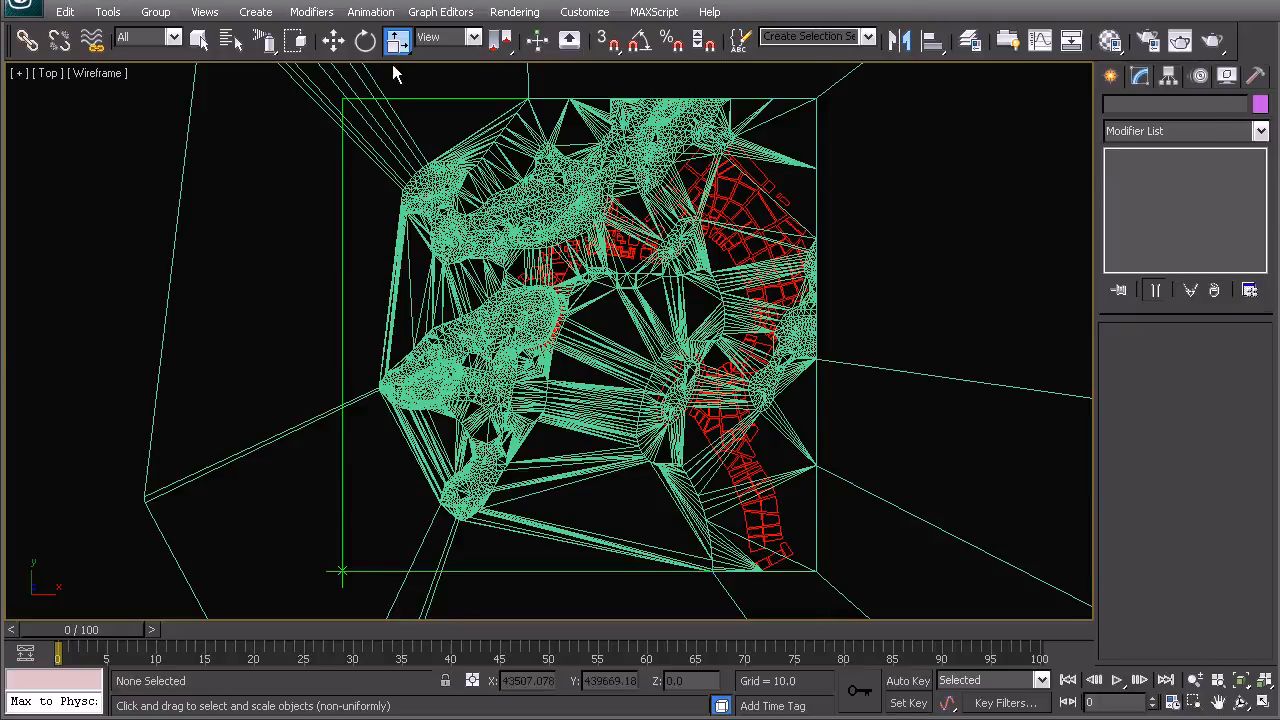
{"action": "left_click", "coordinate": [1111, 77]}
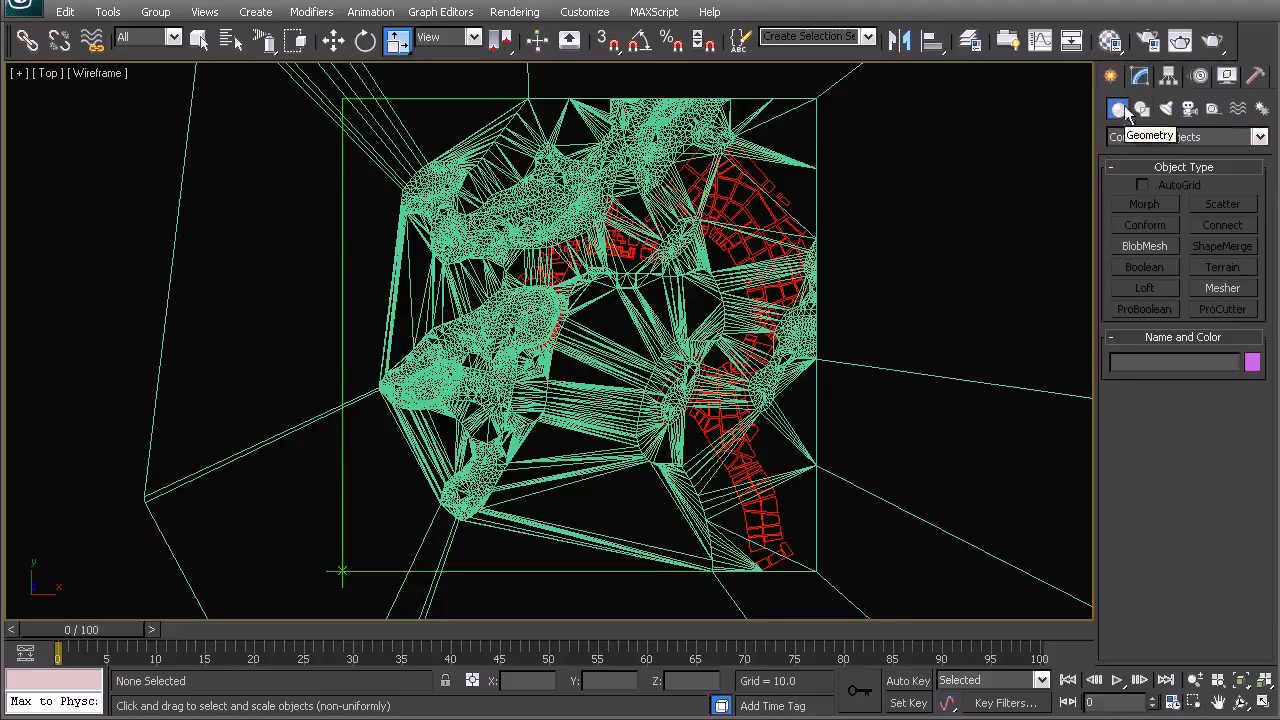
{"action": "left_click", "coordinate": [1135, 137]}
{"action": "left_click", "coordinate": [1150, 150]}
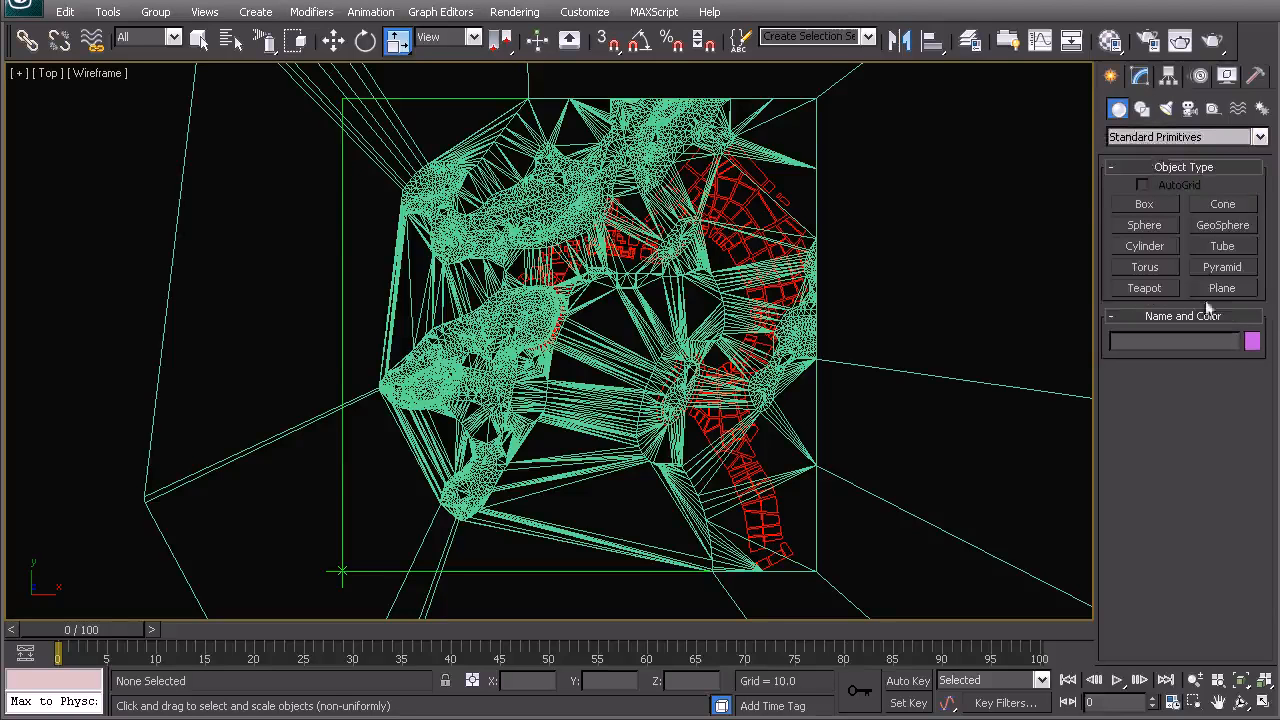
{"action": "left_click", "coordinate": [1222, 288]}
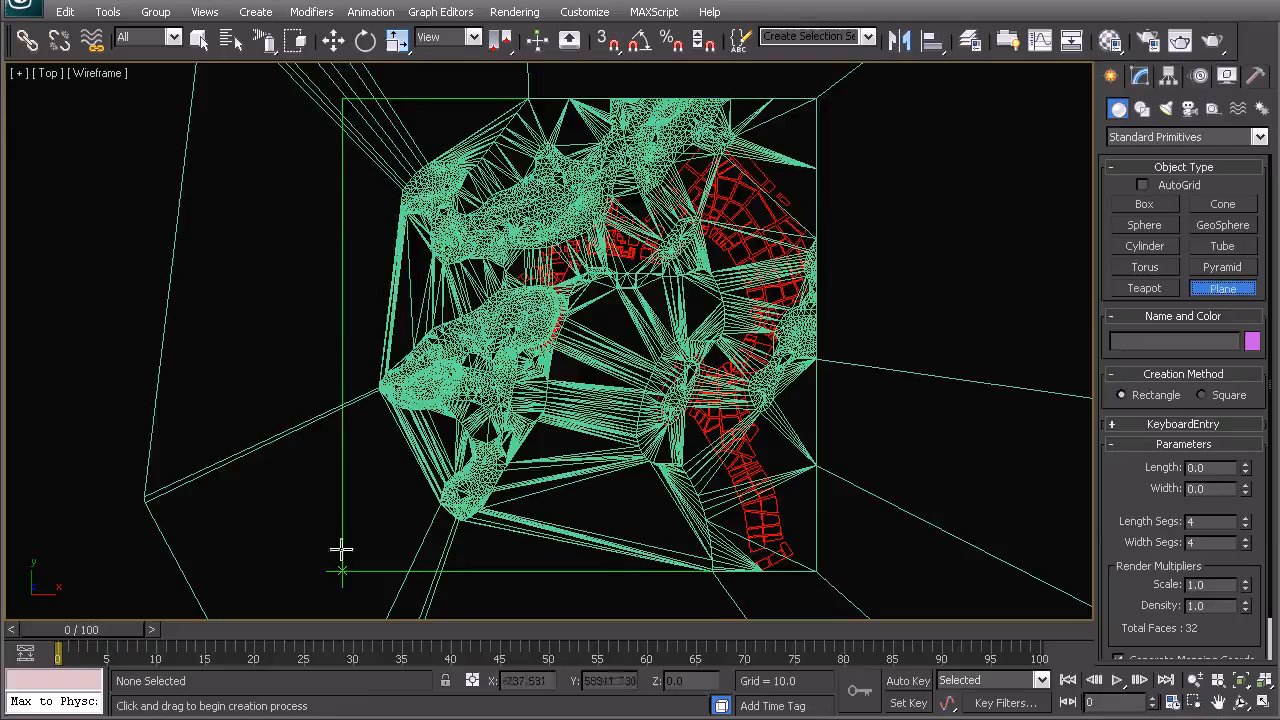
{"action": "key", "text": "z"}
{"action": "middle_click_drag", "start_coordinate": [420, 256], "coordinate": [460, 258]}
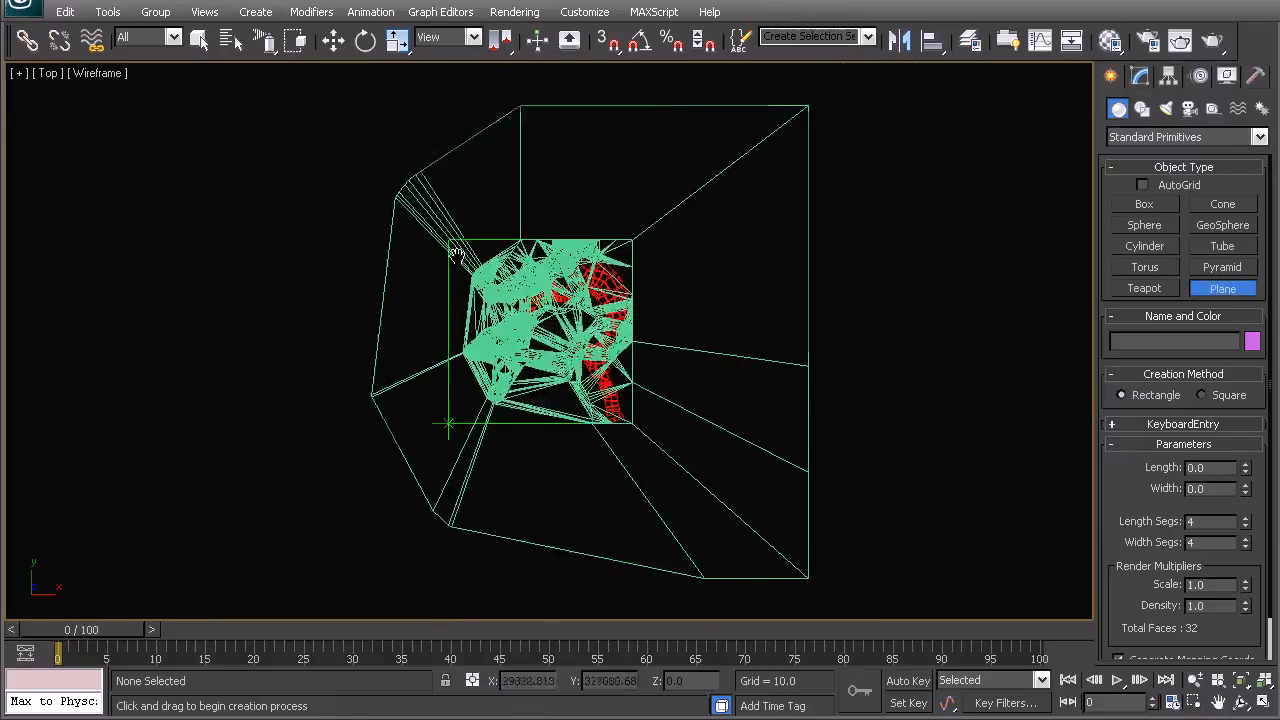
{"action": "scroll", "coordinate": [466, 259], "scroll_direction": "up", "scroll_amount": 2}
{"action": "key", "text": "s"}
{"action": "left_click_drag", "start_coordinate": [407, 197], "coordinate": [670, 457]}
{"action": "middle_click_drag", "start_coordinate": [606, 480], "coordinate": [678, 472]}
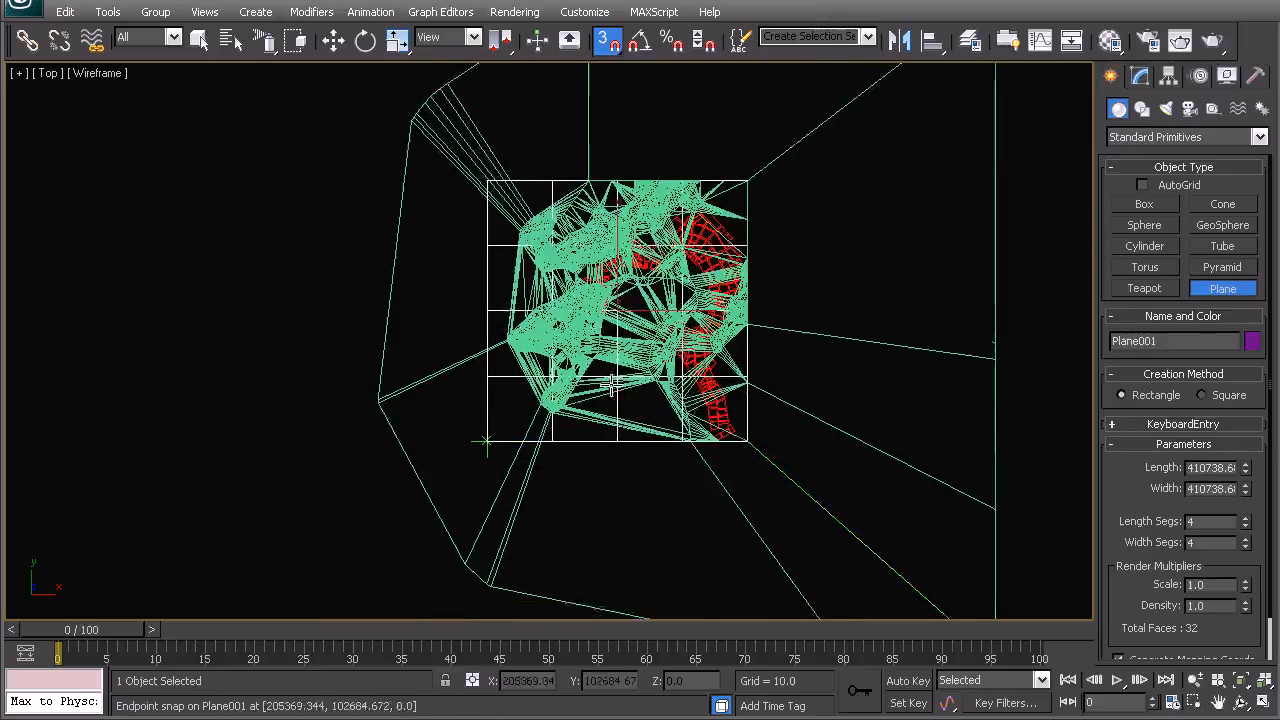
{"action": "scroll", "coordinate": [545, 312], "scroll_direction": "up", "scroll_amount": 2}
{"action": "middle_click_drag", "start_coordinate": [596, 325], "coordinate": [530, 390]}
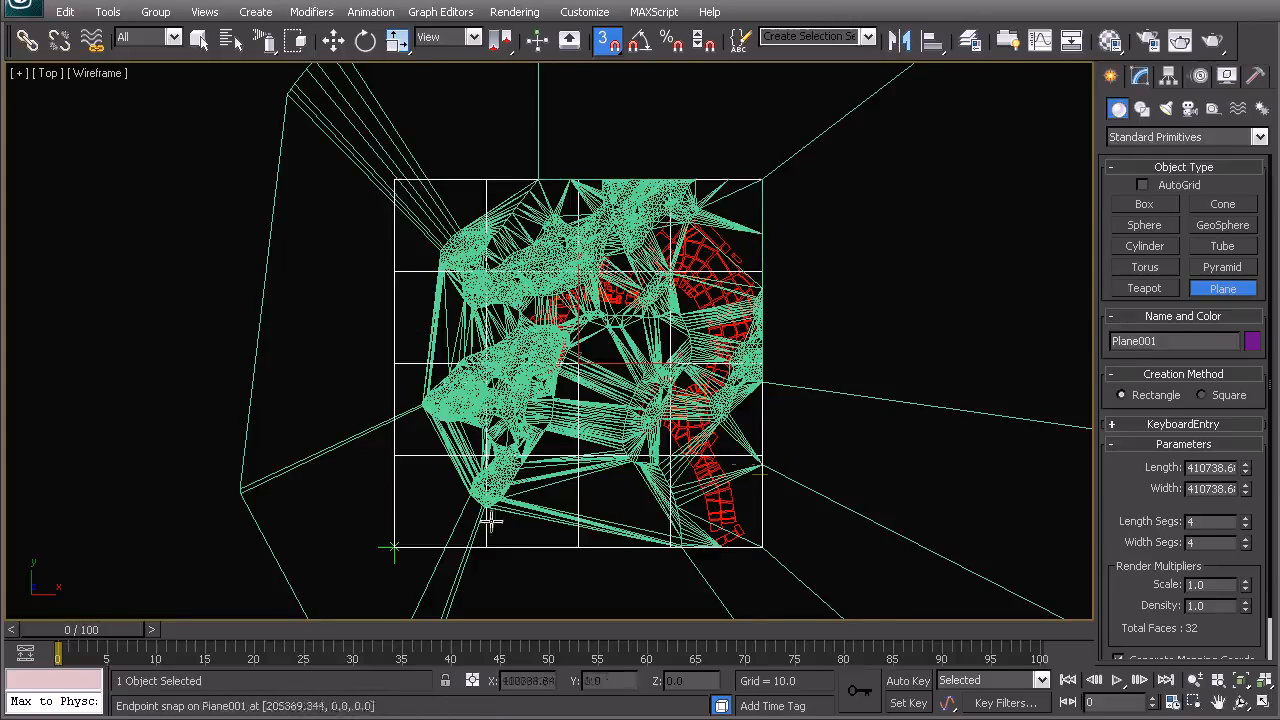
{"action": "middle_click_drag", "start_coordinate": [670, 395], "coordinate": [668, 359]}
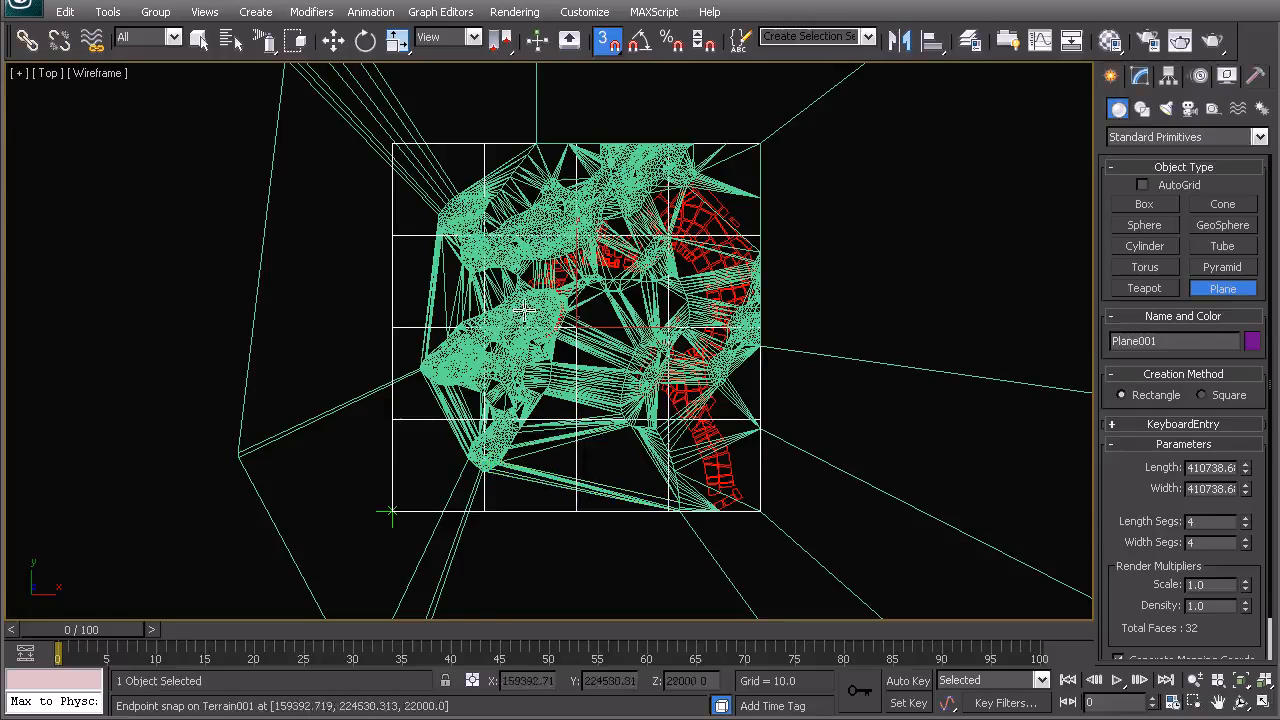
{"action": "middle_click_drag", "start_coordinate": [508, 268], "coordinate": [566, 266]}
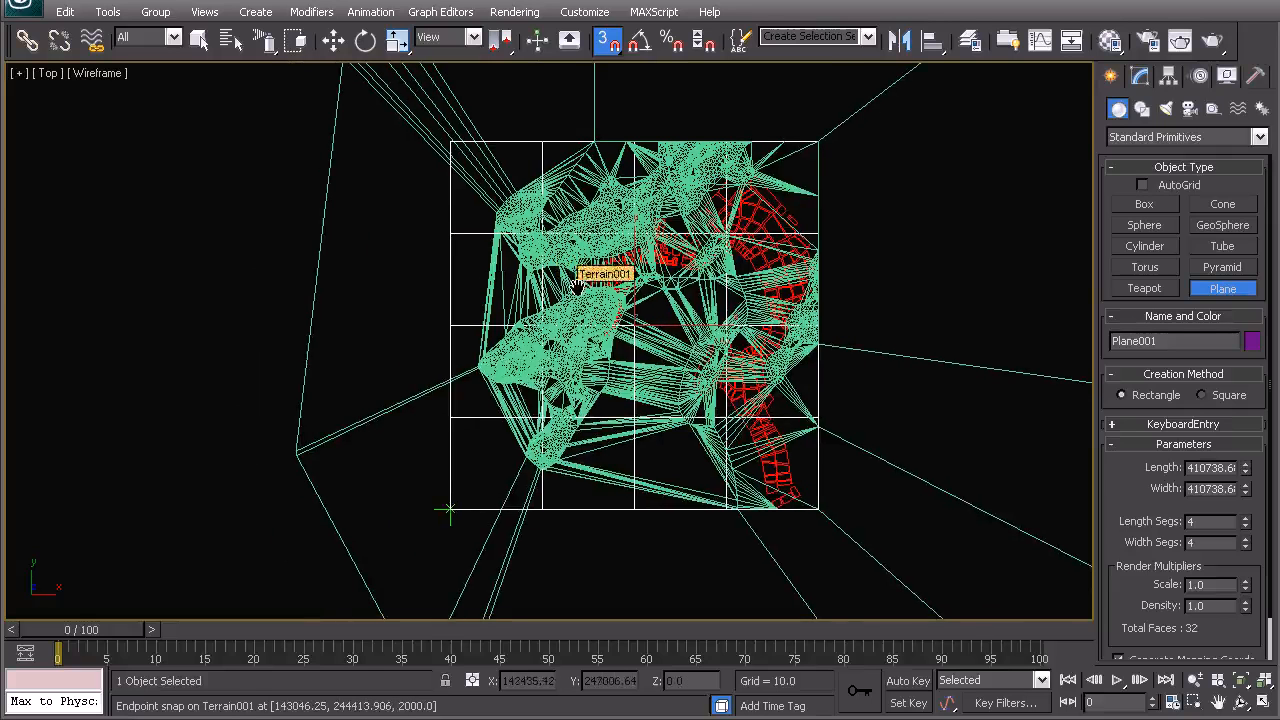
{"action": "right_click", "coordinate": [576, 301]}
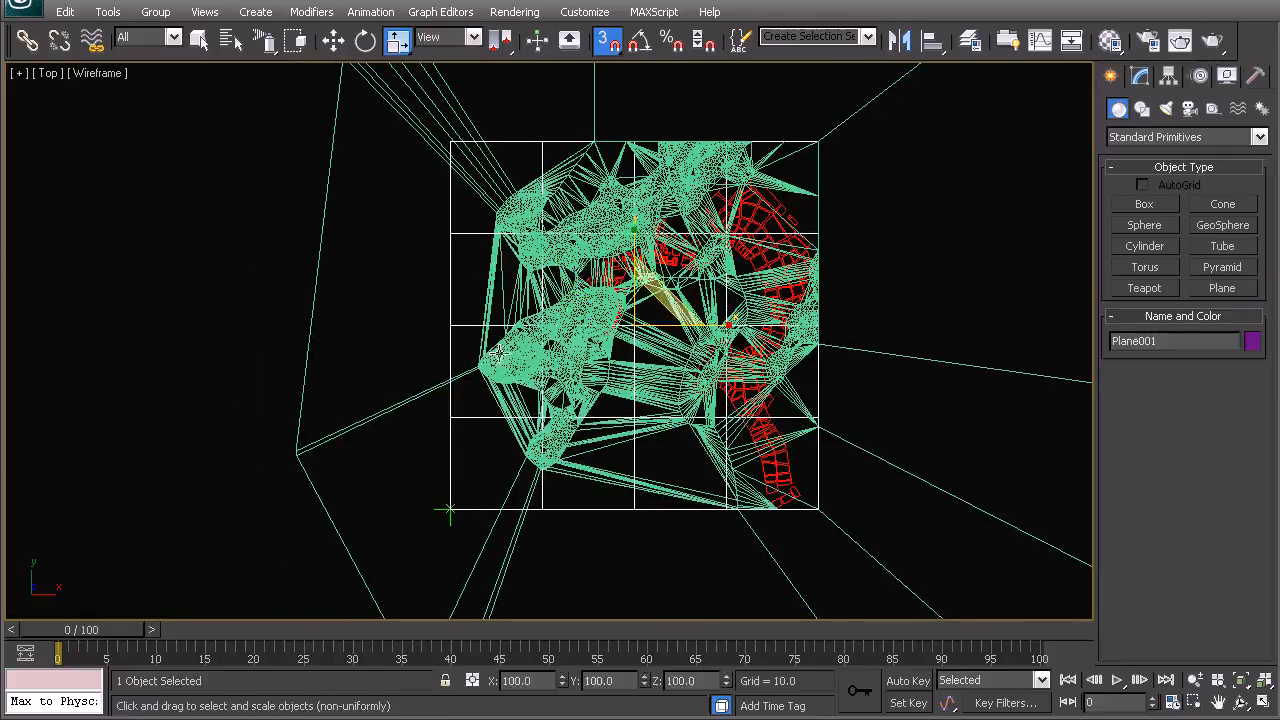
- Clone the plane as a copy named Plane002
{"action": "left_click", "coordinate": [443, 329]}
{"action": "left_click", "coordinate": [448, 332]}
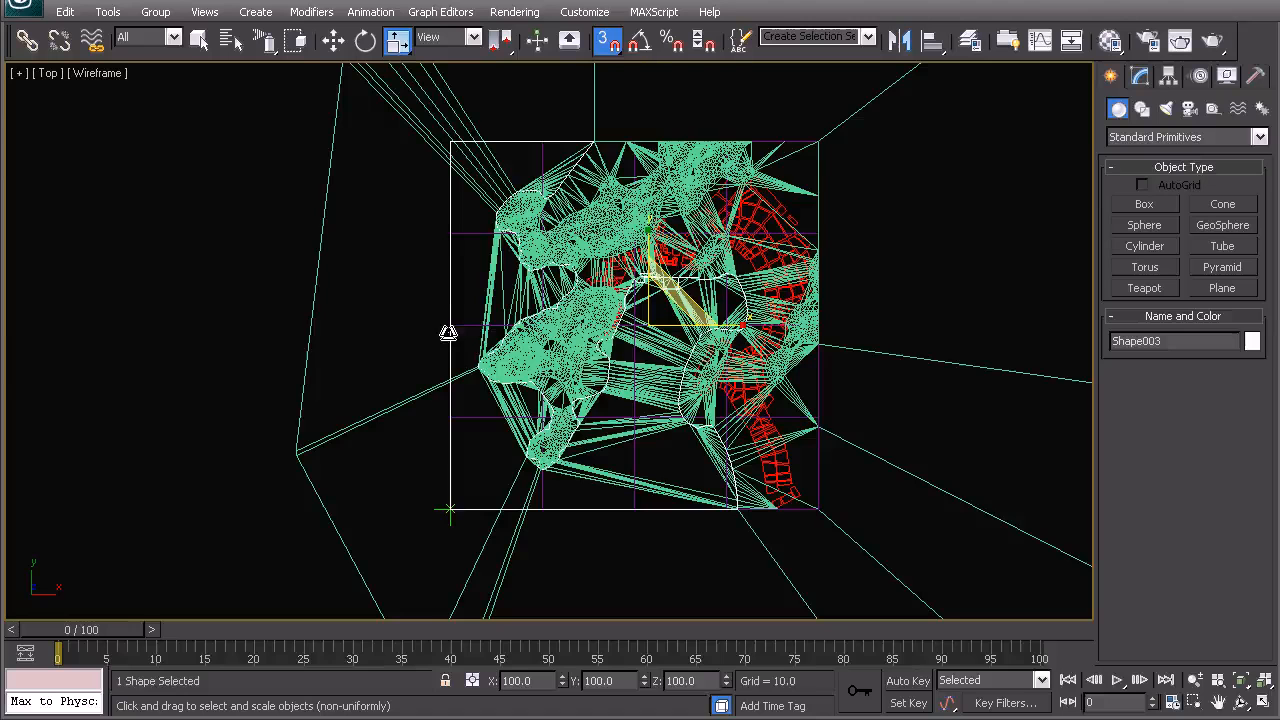
{"action": "left_click", "coordinate": [476, 329]}
{"action": "left_click", "coordinate": [429, 323]}
{"action": "left_click", "coordinate": [462, 330]}
{"action": "key", "text": "ctrl+v"}
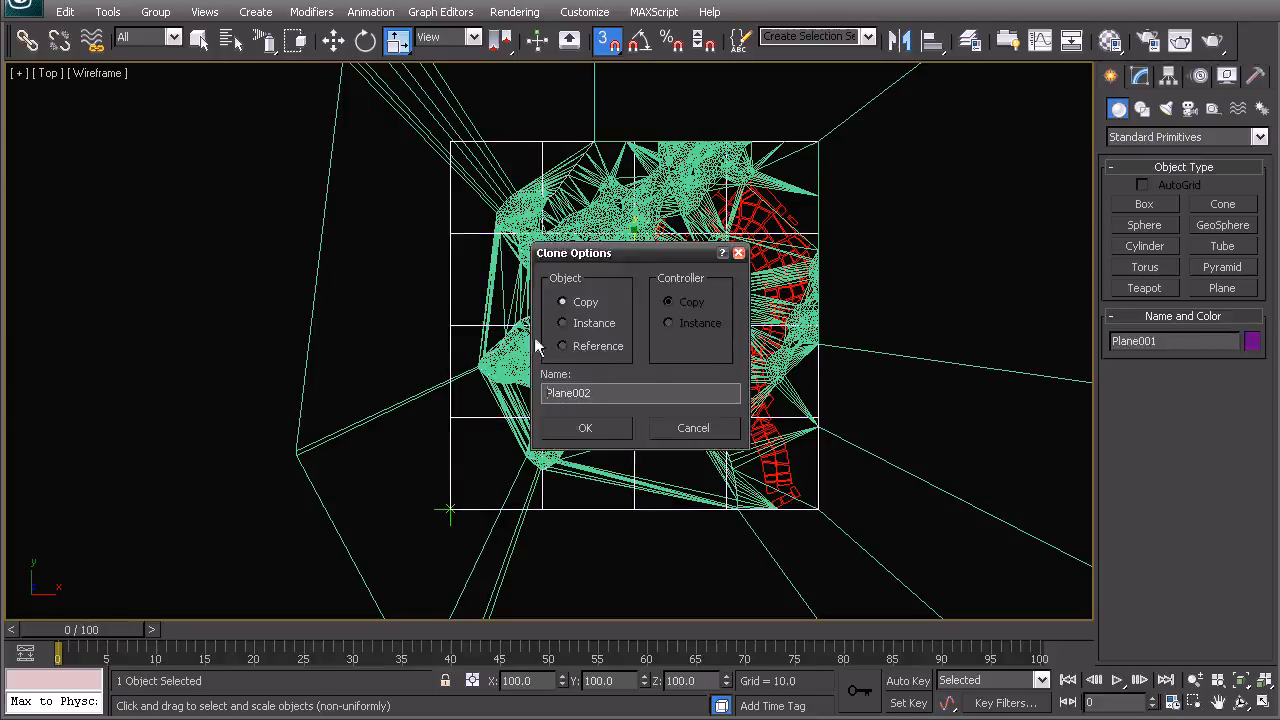
{"action": "left_click", "coordinate": [585, 428]}
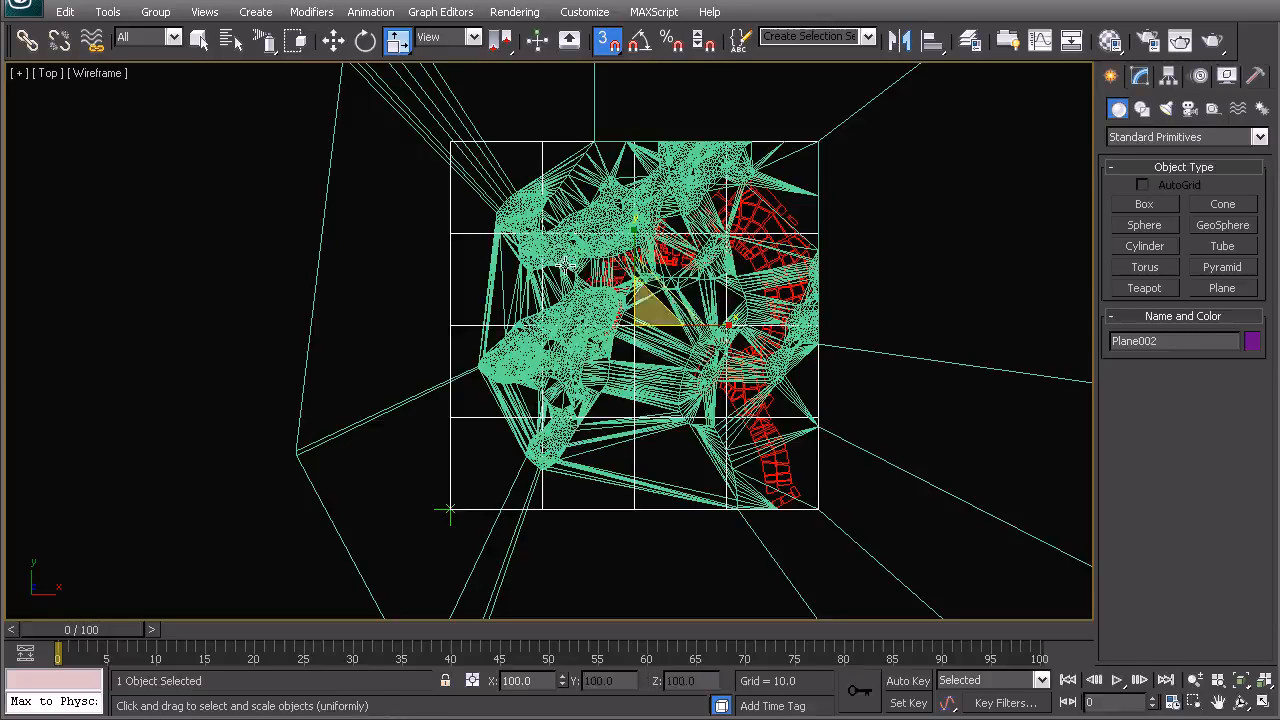
- Isolate the plane copy together with the terrain
{"action": "left_click", "coordinate": [564, 263], "text": "ctrl"}
{"action": "right_click", "coordinate": [571, 286]}
{"action": "left_click", "coordinate": [610, 129]}
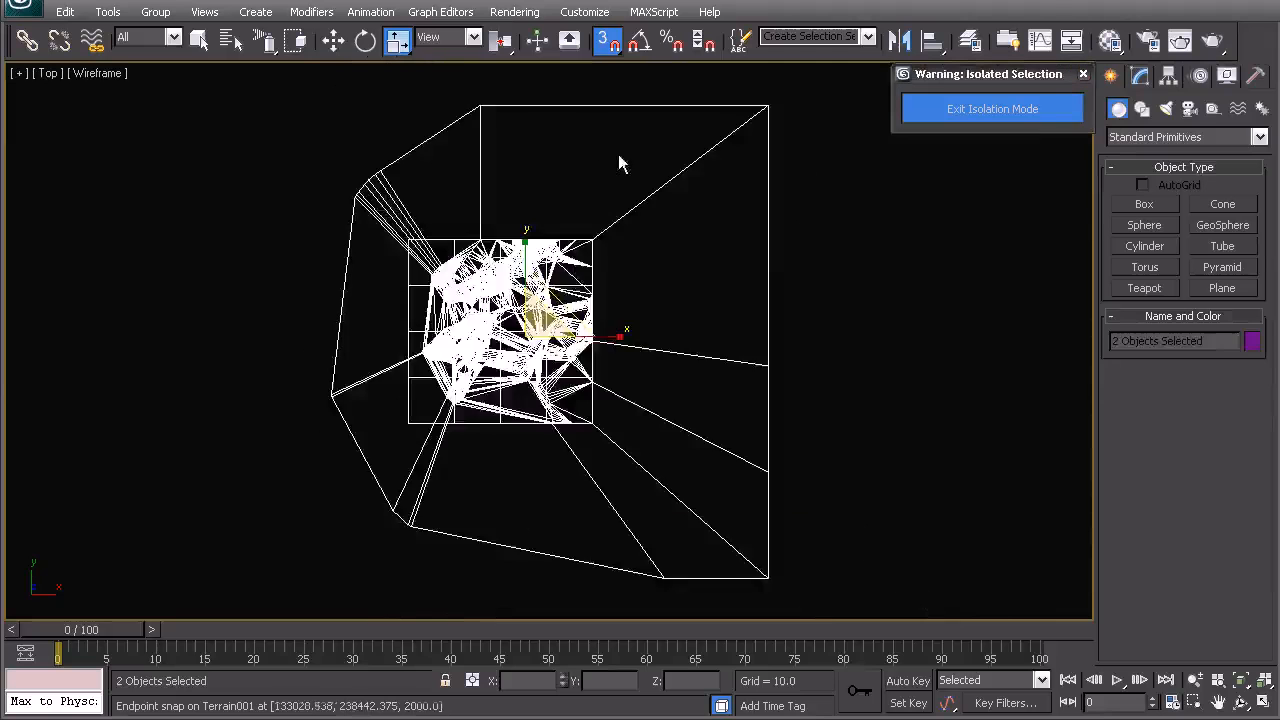
{"action": "left_click", "coordinate": [620, 163]}
{"action": "scroll", "coordinate": [602, 330], "scroll_direction": "up", "scroll_amount": 5}
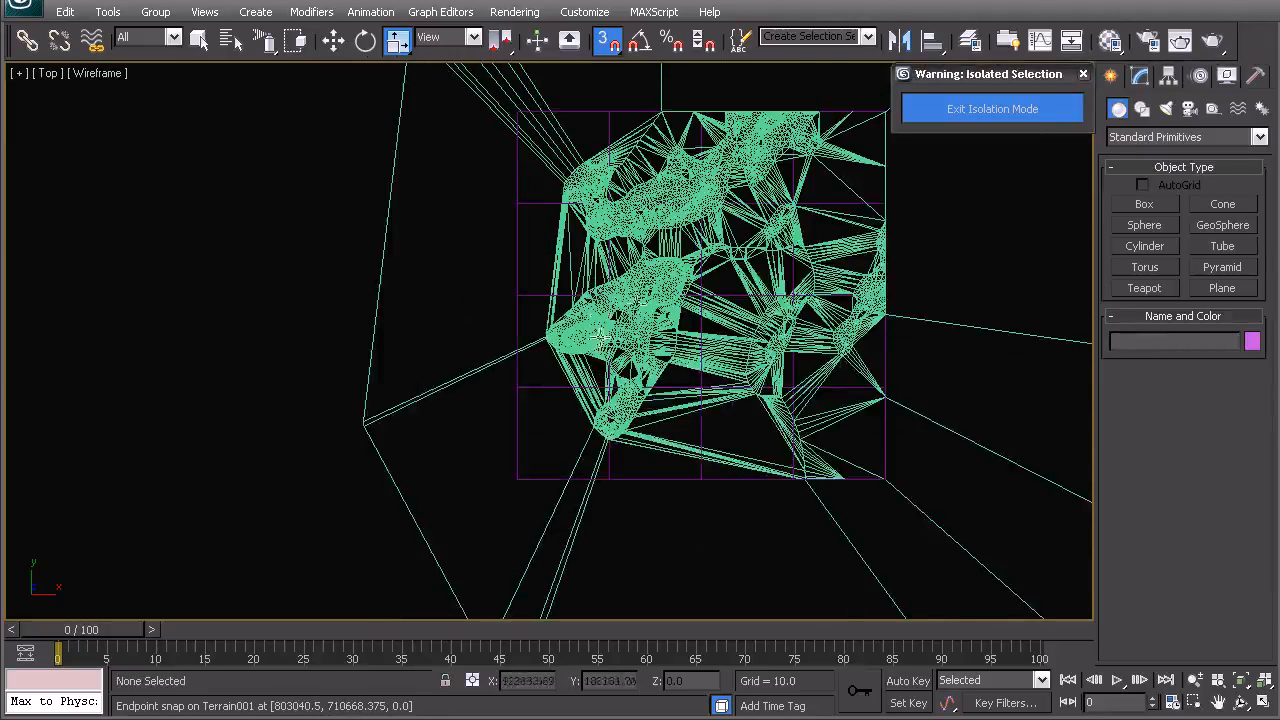
- Add a Tessellate modifier to Plane002
{"action": "middle_click_drag", "start_coordinate": [598, 338], "coordinate": [586, 396]}
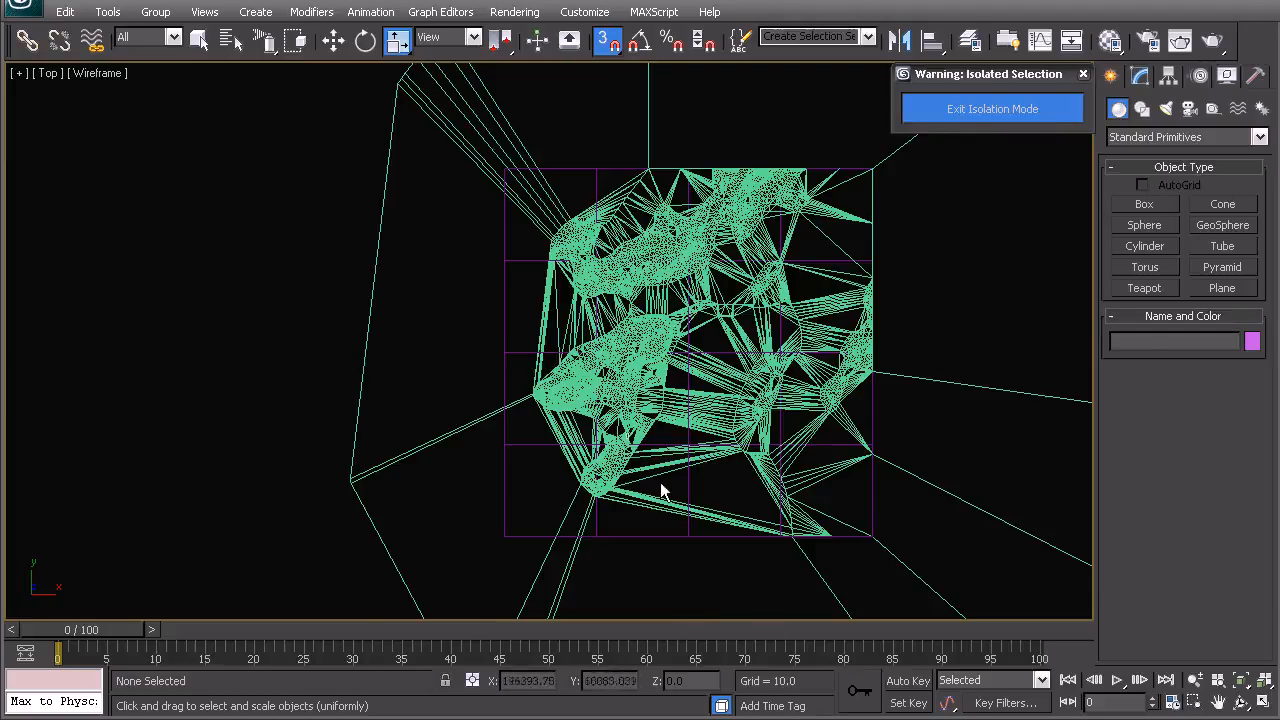
{"action": "left_click", "coordinate": [513, 348]}
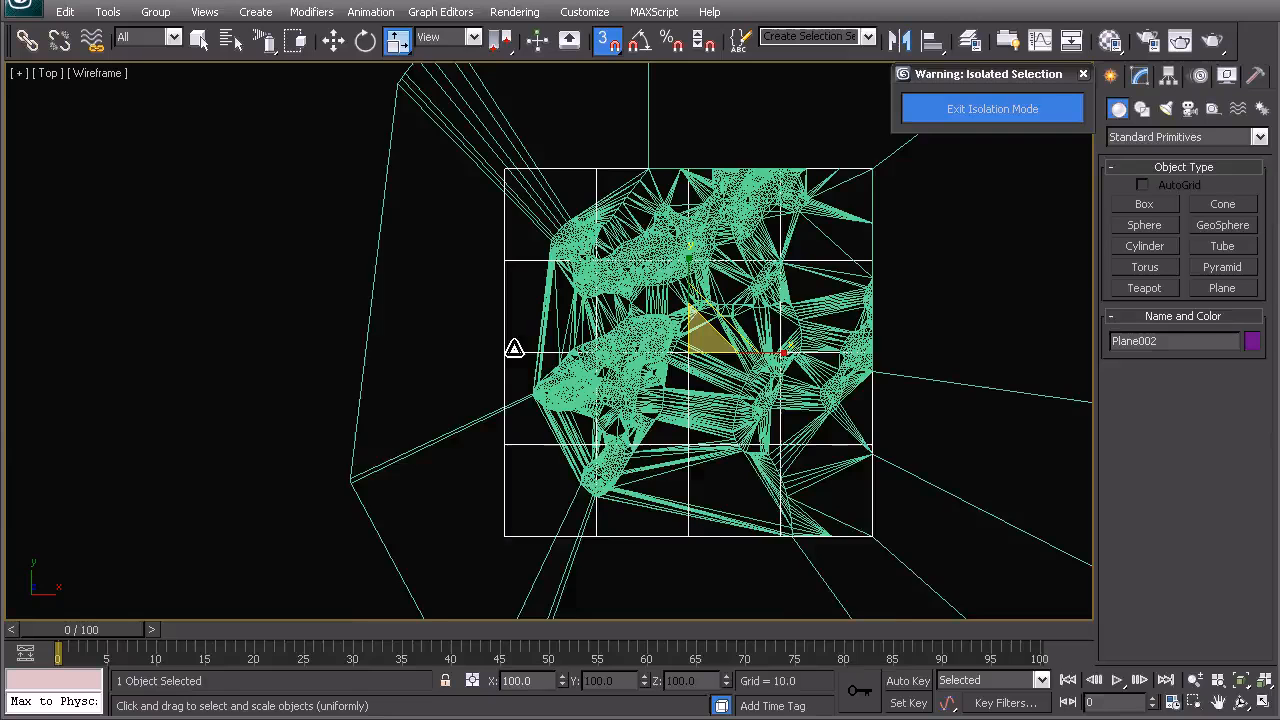
{"action": "middle_click_drag", "start_coordinate": [664, 398], "coordinate": [583, 380]}
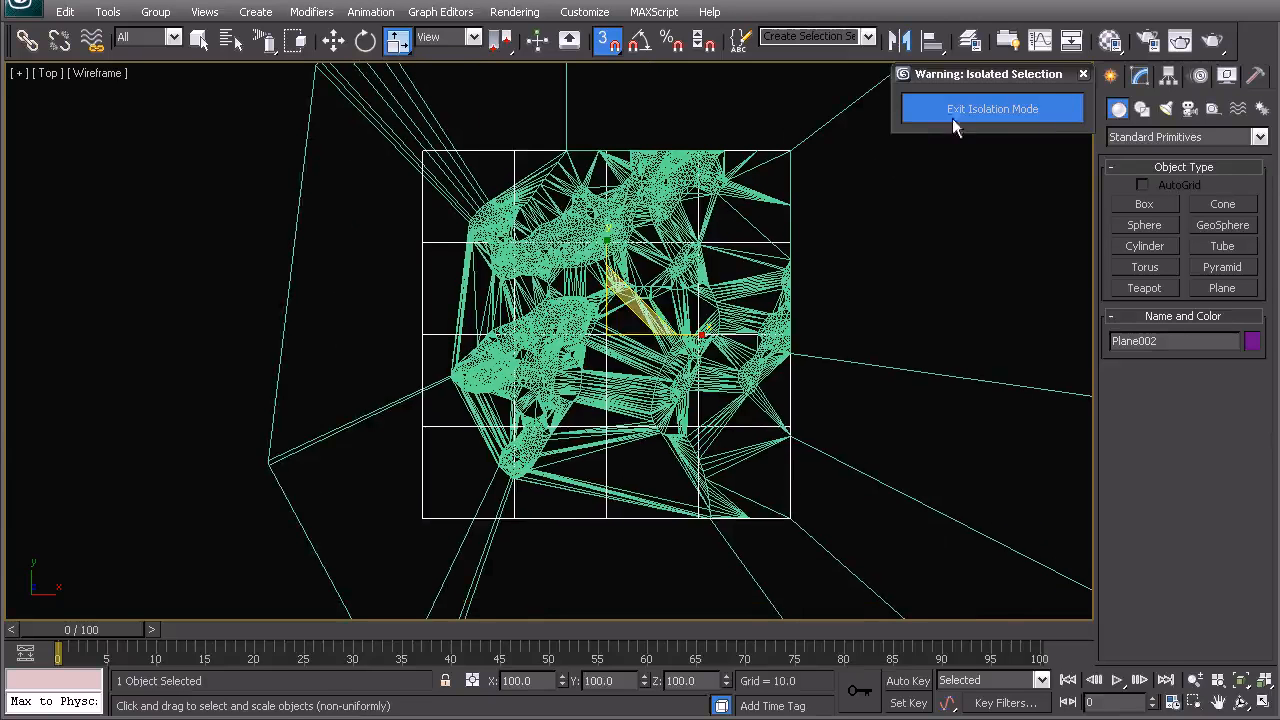
{"action": "left_click", "coordinate": [1139, 77]}
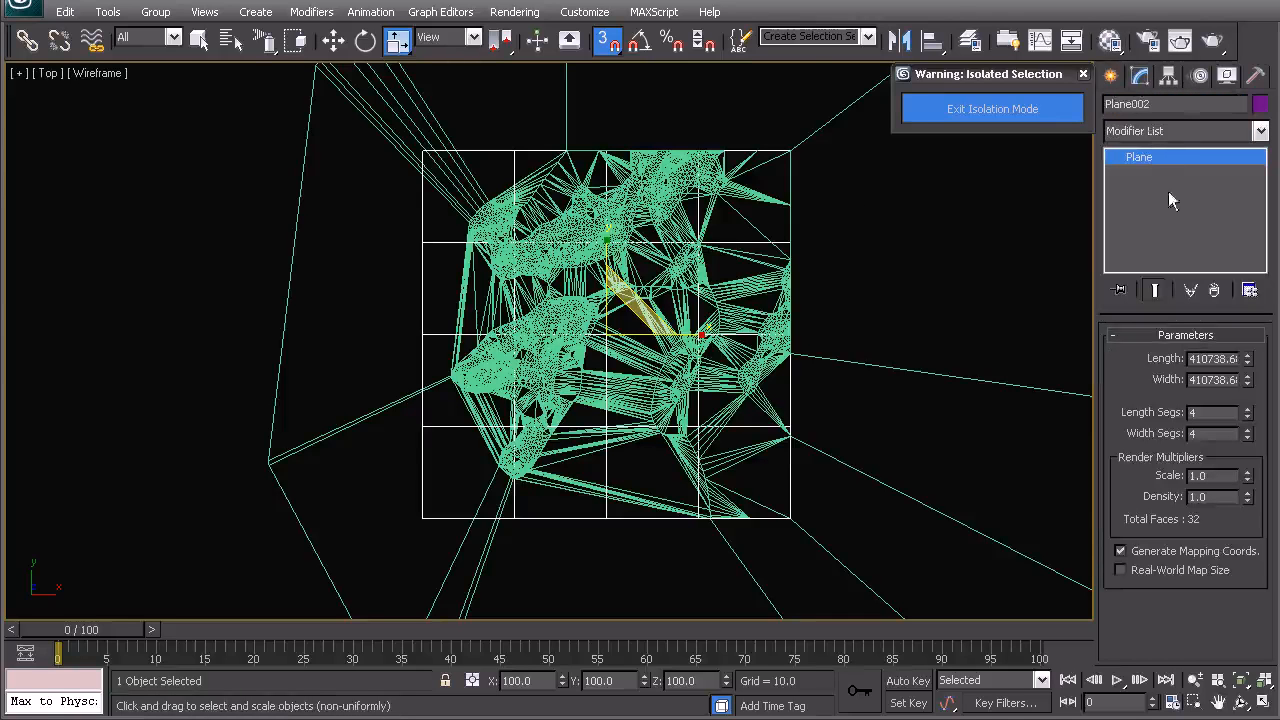
{"action": "left_click", "coordinate": [1165, 130]}
{"action": "scroll", "coordinate": [1188, 707], "scroll_direction": "down", "scroll_amount": 15}
{"action": "left_click", "coordinate": [1165, 620]}
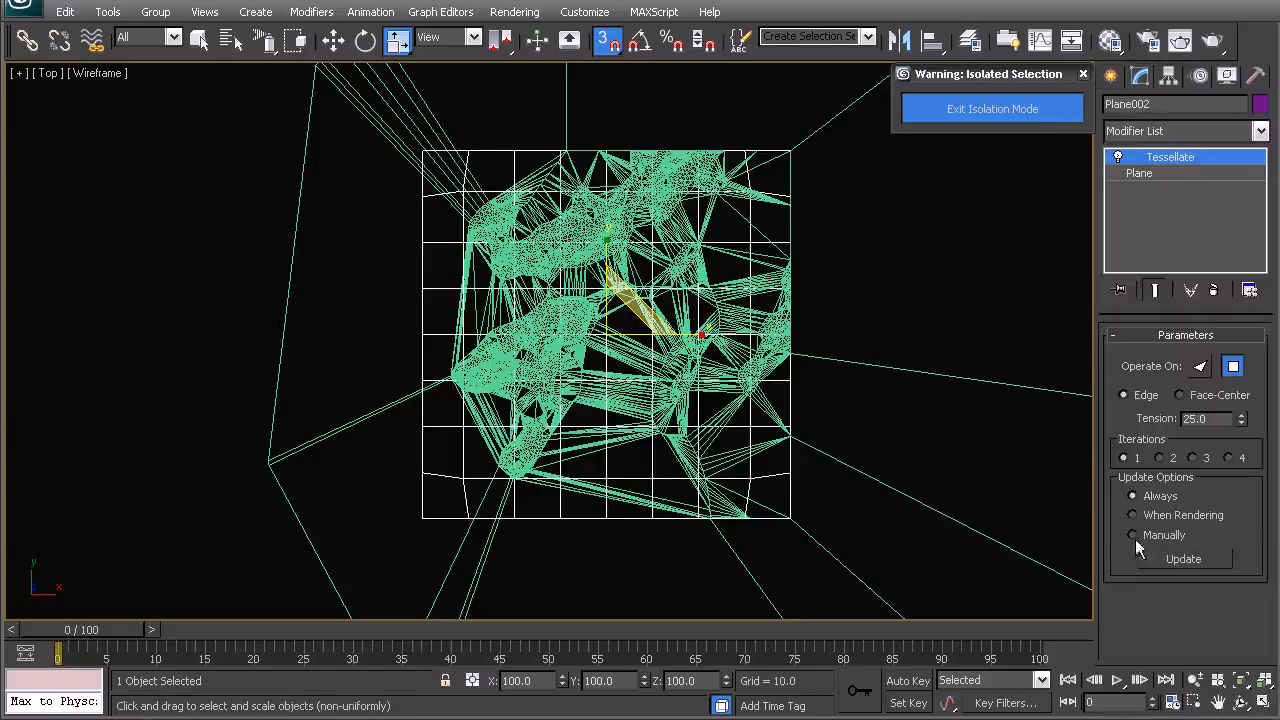
- Set the Tessellate tension to 0 and iterations to 4
{"action": "right_click", "coordinate": [1245, 420]}
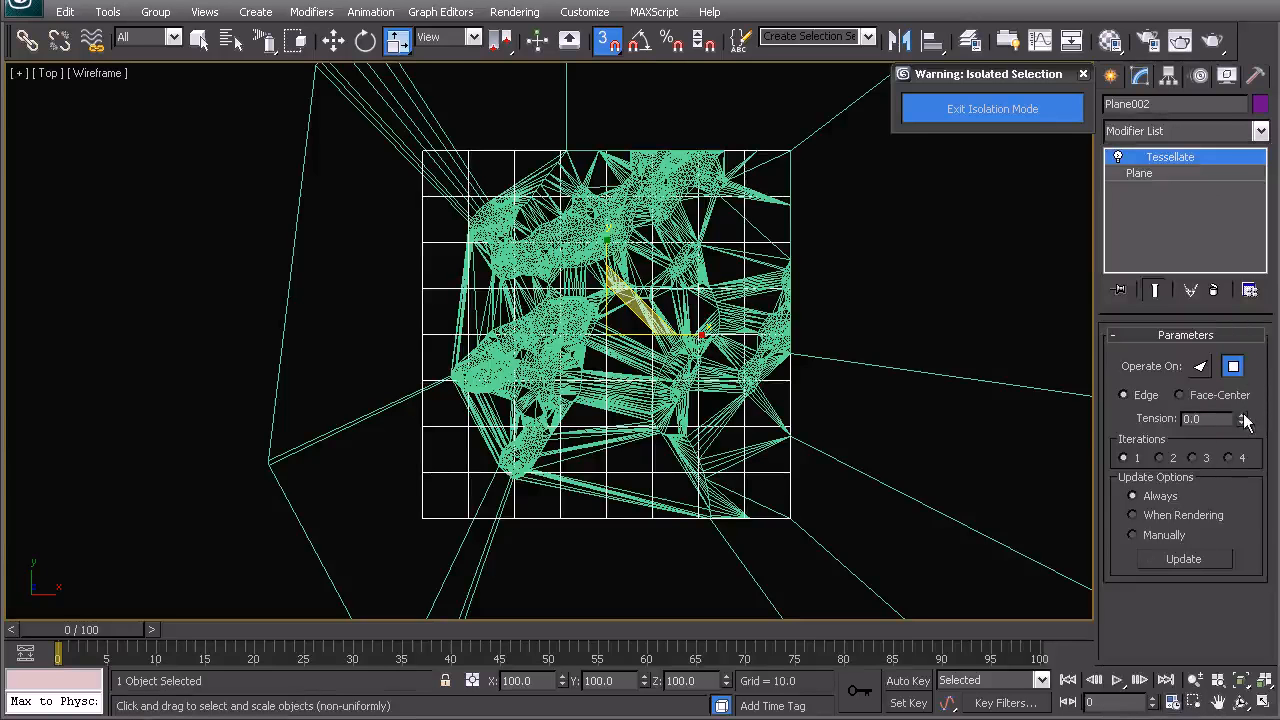
{"action": "left_click", "coordinate": [1229, 457]}
{"action": "scroll", "coordinate": [645, 350], "scroll_direction": "up", "scroll_amount": 10}
{"action": "scroll", "coordinate": [636, 300], "scroll_direction": "up", "scroll_amount": 3}
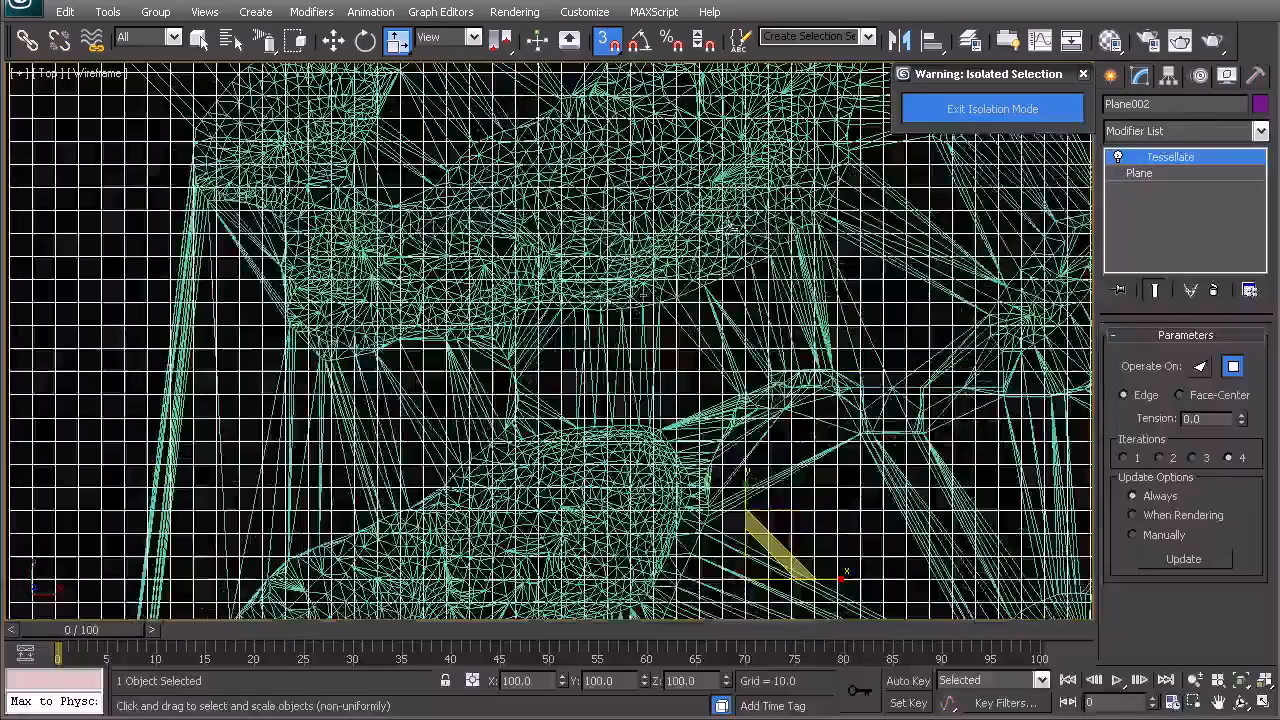
{"action": "scroll", "coordinate": [618, 308], "scroll_direction": "up", "scroll_amount": 3}
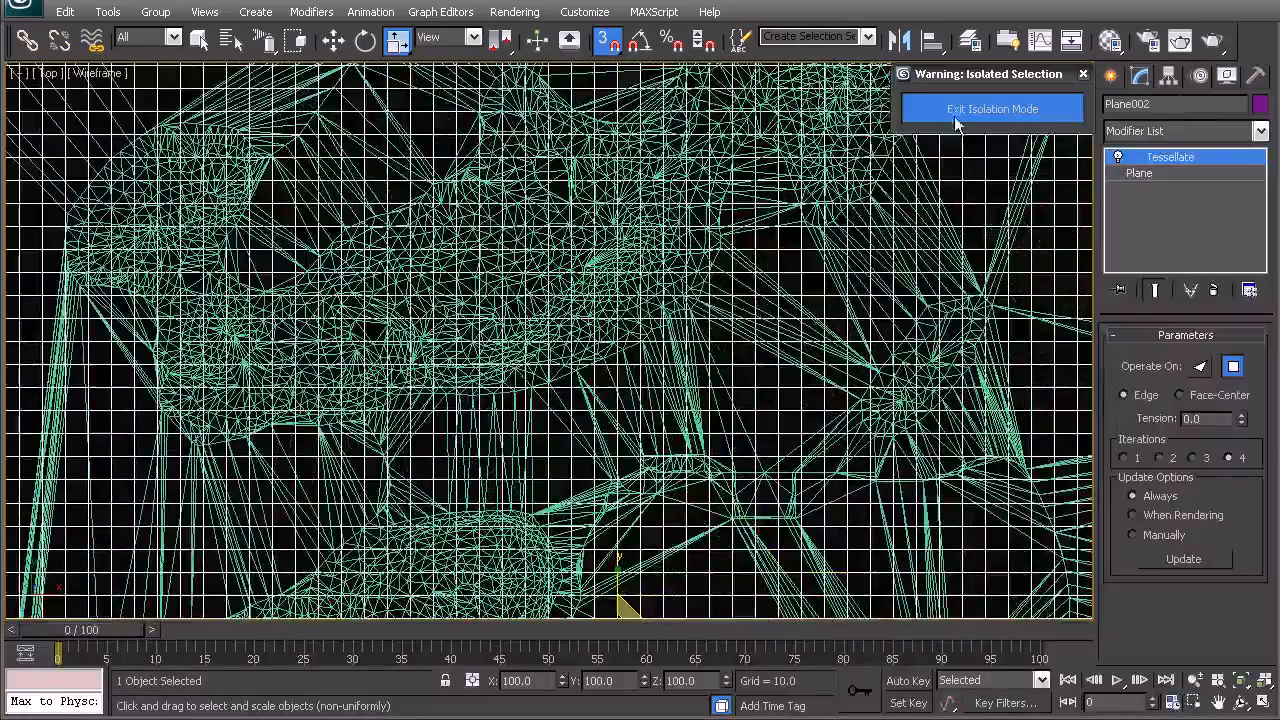
- Add a second Tessellate modifier with tension 0 and 2 iterations
{"action": "left_click", "coordinate": [1200, 131]}
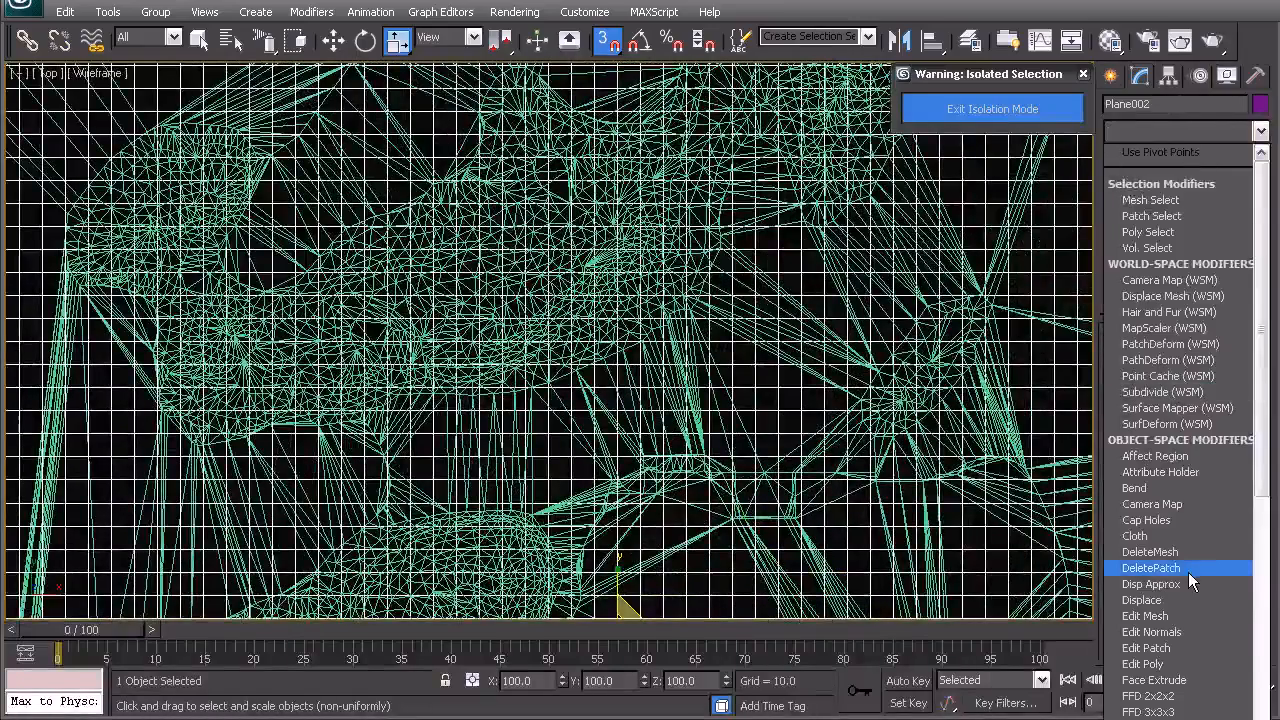
{"action": "key", "text": "t"}
{"action": "key", "text": "t"}
{"action": "key", "text": "Return"}
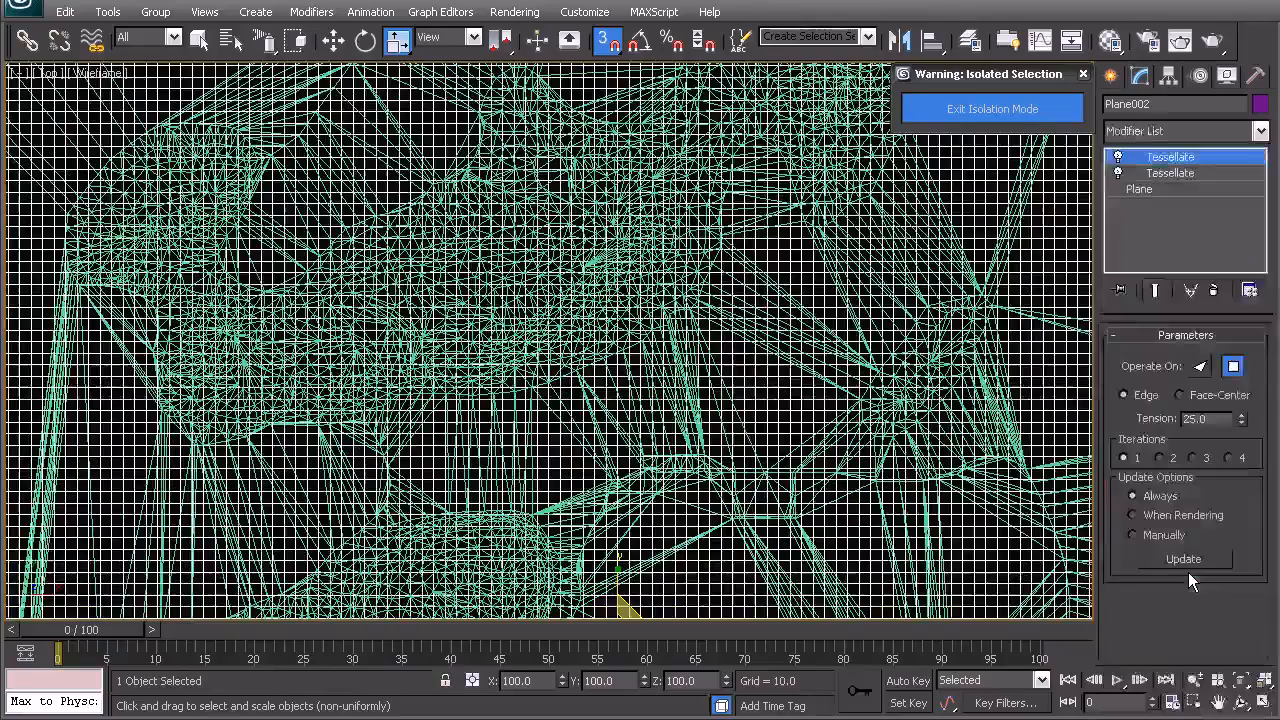
{"action": "right_click", "coordinate": [1243, 420]}
{"action": "left_click", "coordinate": [1159, 457]}
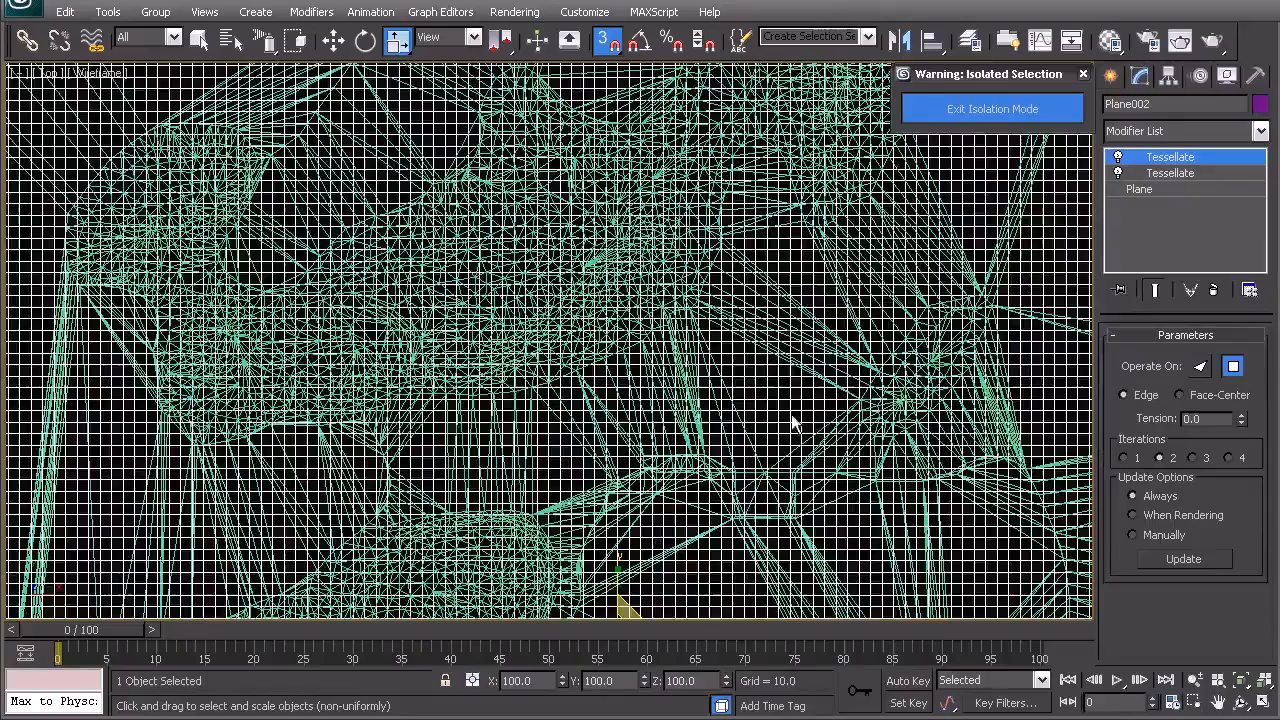
- Zoom around the tessellated plane to inspect its mesh density over the terrain
{"action": "scroll", "coordinate": [778, 408], "scroll_direction": "up", "scroll_amount": 3}
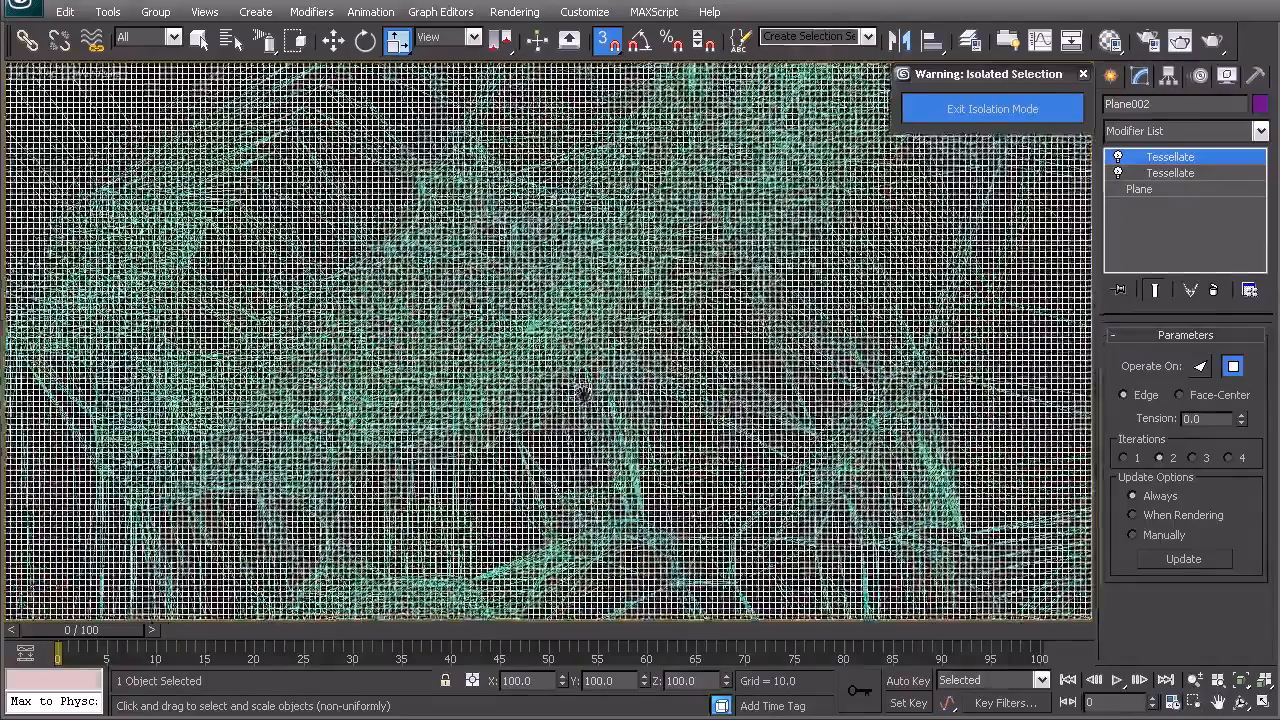
{"action": "scroll", "coordinate": [588, 375], "scroll_direction": "down", "scroll_amount": 8}
{"action": "scroll", "coordinate": [600, 376], "scroll_direction": "up", "scroll_amount": 3}
{"action": "scroll", "coordinate": [597, 372], "scroll_direction": "up", "scroll_amount": 2}
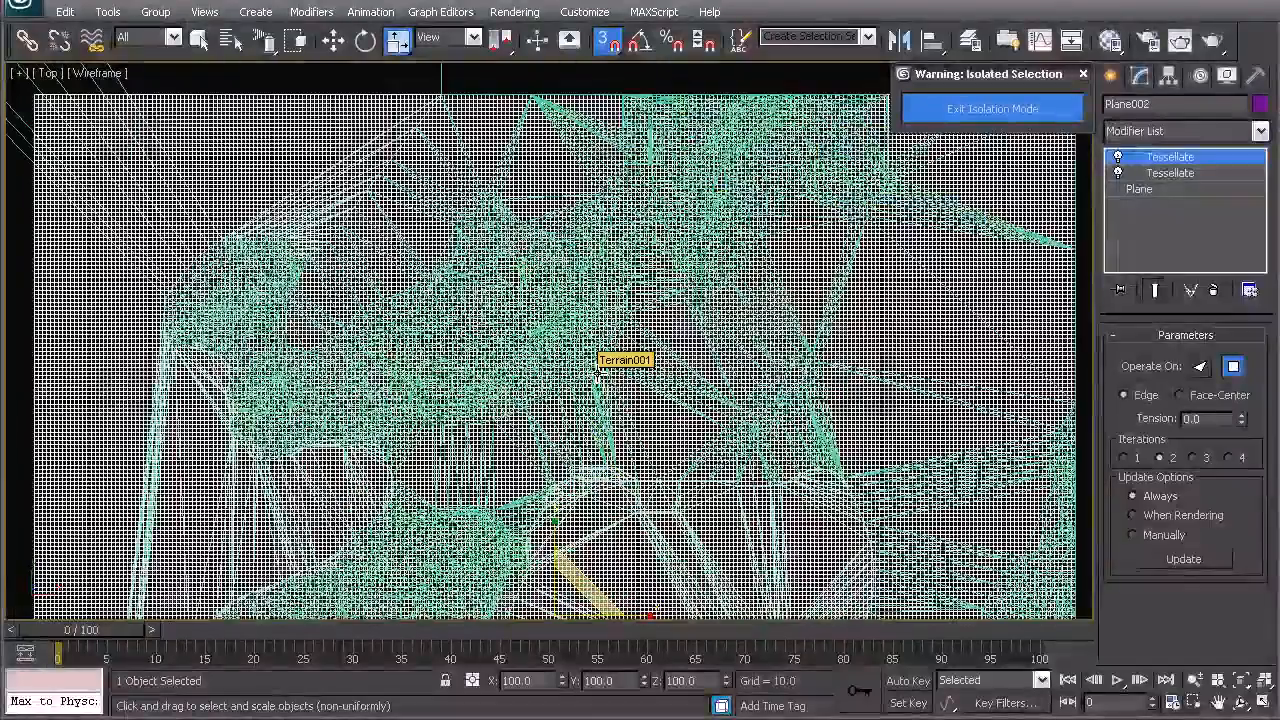
{"action": "scroll", "coordinate": [610, 366], "scroll_direction": "up", "scroll_amount": 2}
{"action": "scroll", "coordinate": [555, 285], "scroll_direction": "up", "scroll_amount": 2}
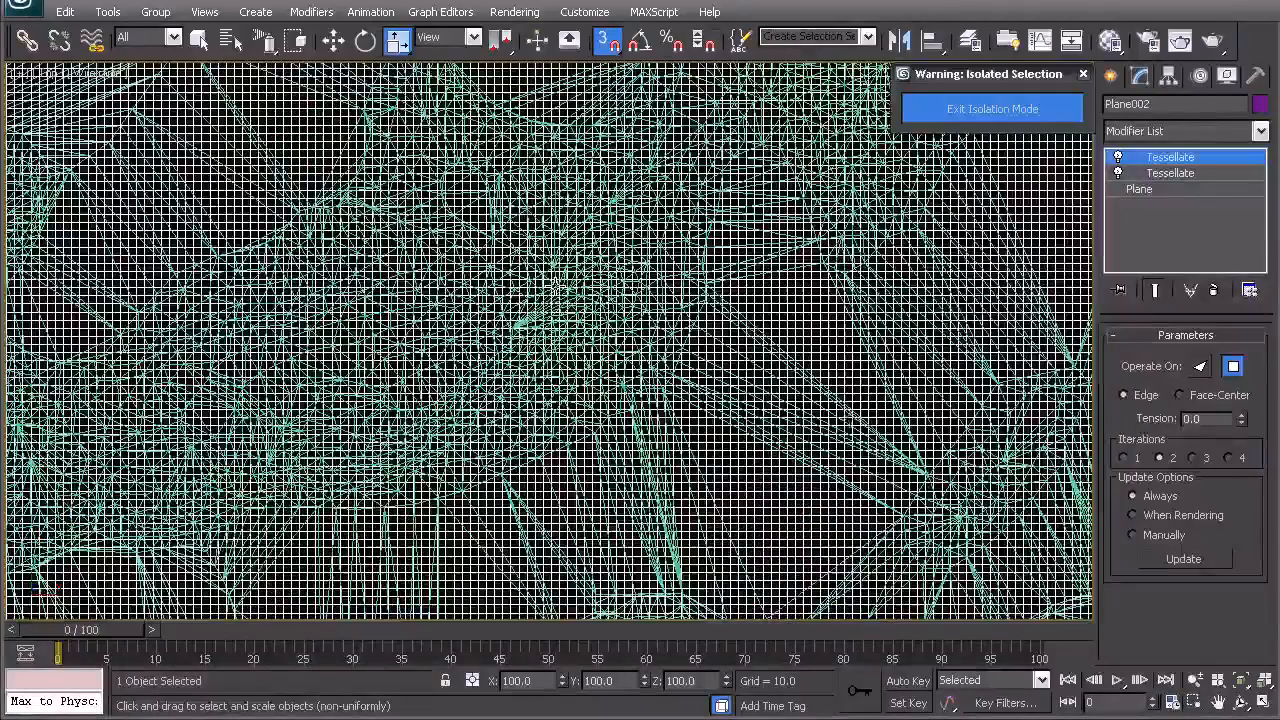
{"action": "scroll", "coordinate": [632, 404], "scroll_direction": "up", "scroll_amount": 3}
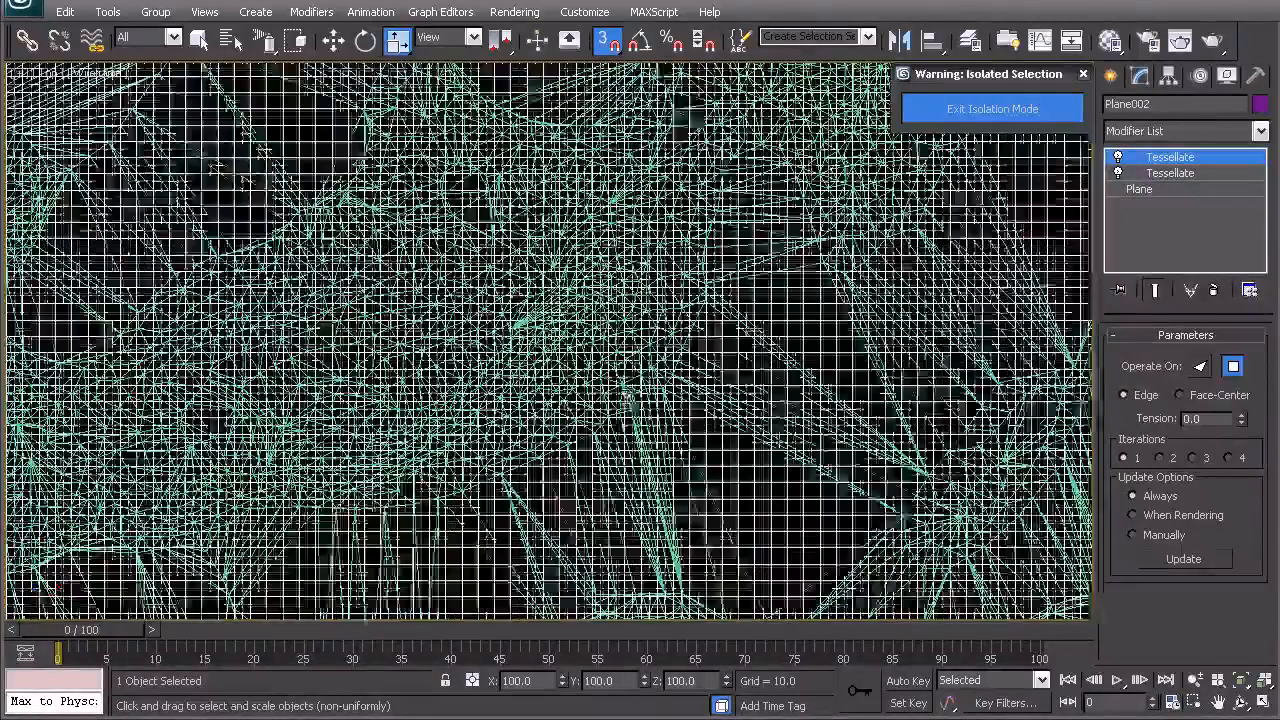
{"action": "scroll", "coordinate": [656, 324], "scroll_direction": "down", "scroll_amount": 5}
{"action": "scroll", "coordinate": [656, 324], "scroll_direction": "down", "scroll_amount": 2}
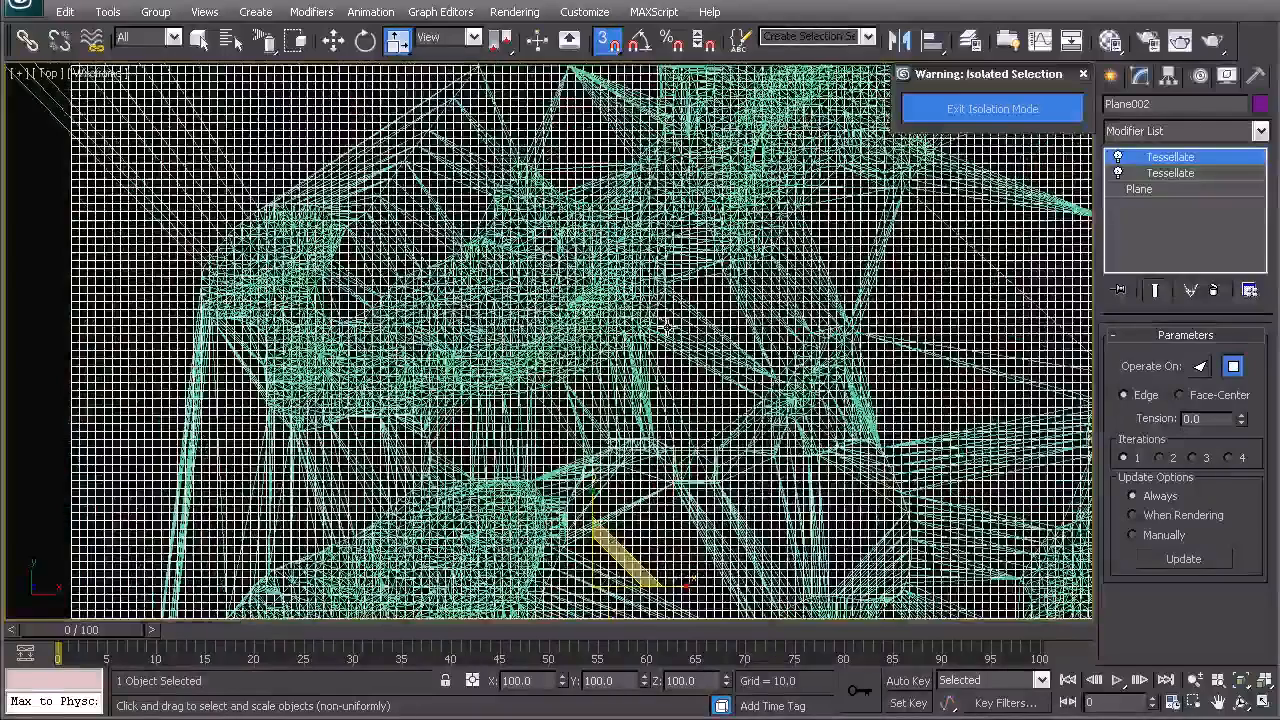
{"action": "scroll", "coordinate": [601, 320], "scroll_direction": "down", "scroll_amount": 2}
{"action": "middle_click_drag", "start_coordinate": [608, 398], "coordinate": [626, 306]}
{"action": "scroll", "coordinate": [640, 340], "scroll_direction": "down", "scroll_amount": 2}
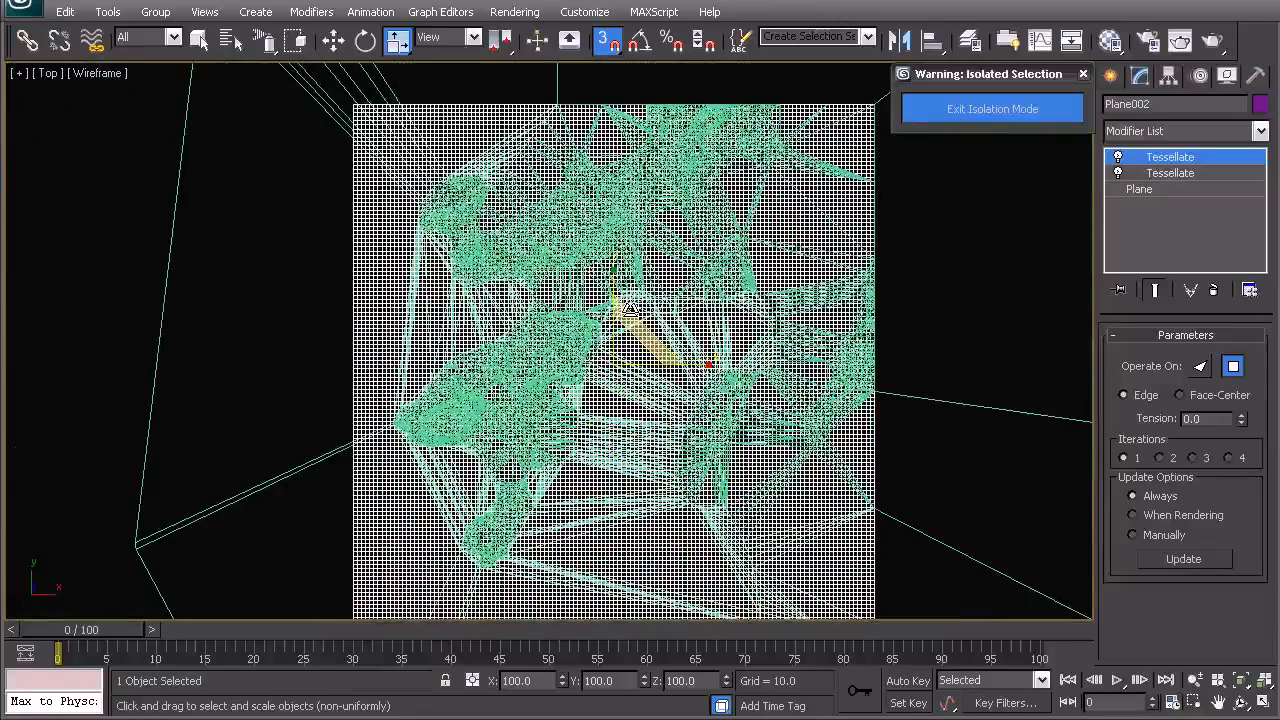
- Move Plane002 straight up so it sits above the terrain in the front view
{"action": "key", "text": "f"}
{"action": "middle_click_drag", "start_coordinate": [974, 381], "coordinate": [717, 451]}
{"action": "key", "text": "w"}
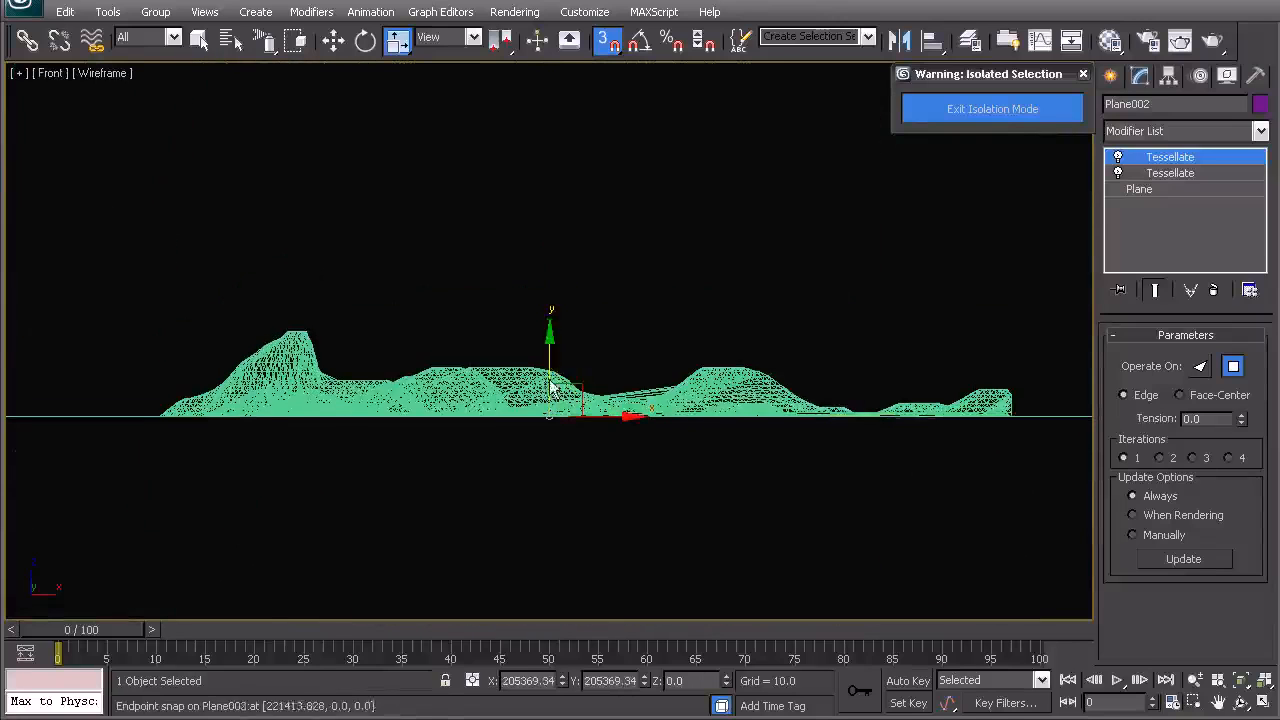
{"action": "left_click_drag", "start_coordinate": [550, 359], "coordinate": [557, 284]}
{"action": "key", "text": "ctrl+z"}
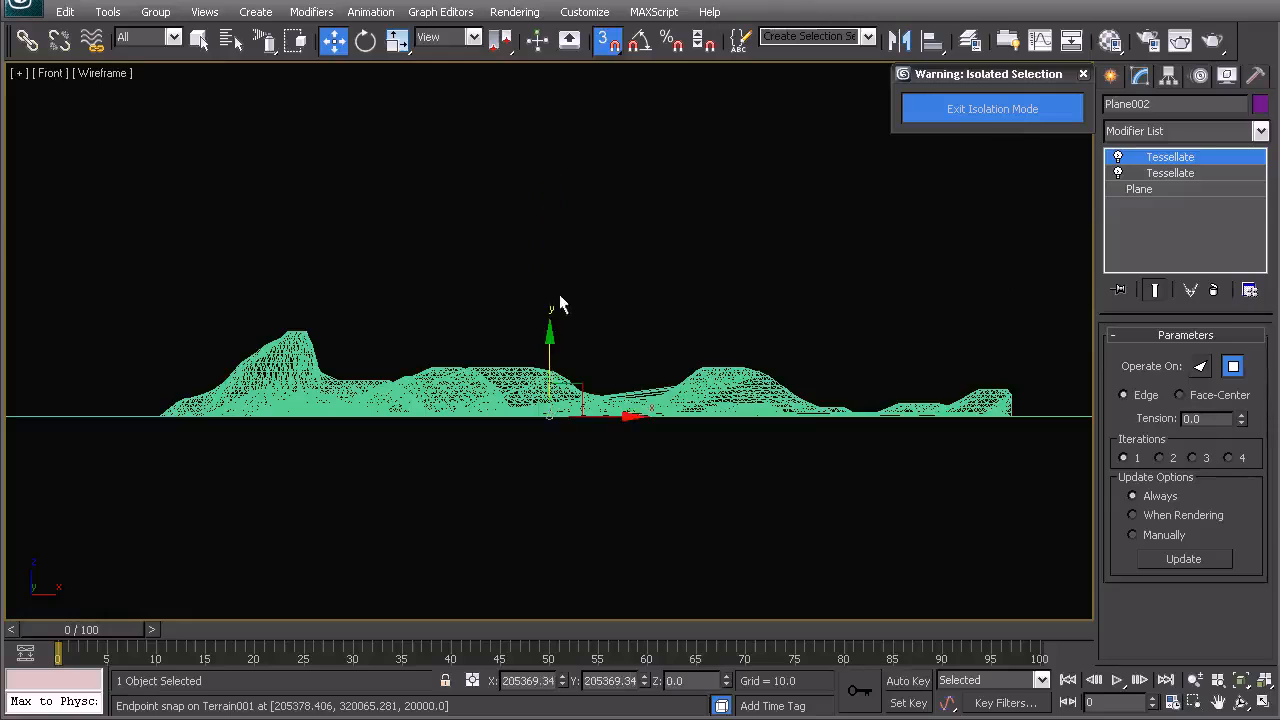
{"action": "key", "text": "s"}
{"action": "left_click_drag", "start_coordinate": [558, 349], "coordinate": [530, 221]}
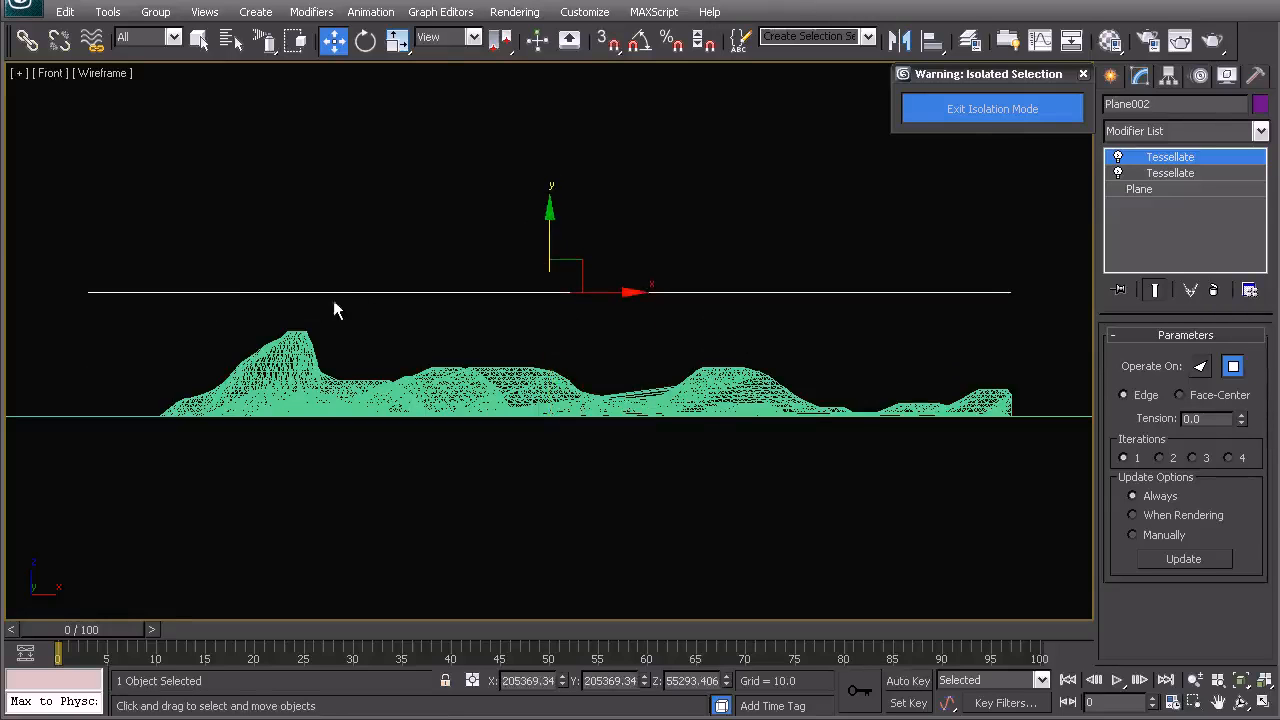
- Create a Conform compound object from Plane002, picking the terrain mesh as the Wrap-To object
{"action": "key", "text": "t"}
{"action": "key", "text": "z"}
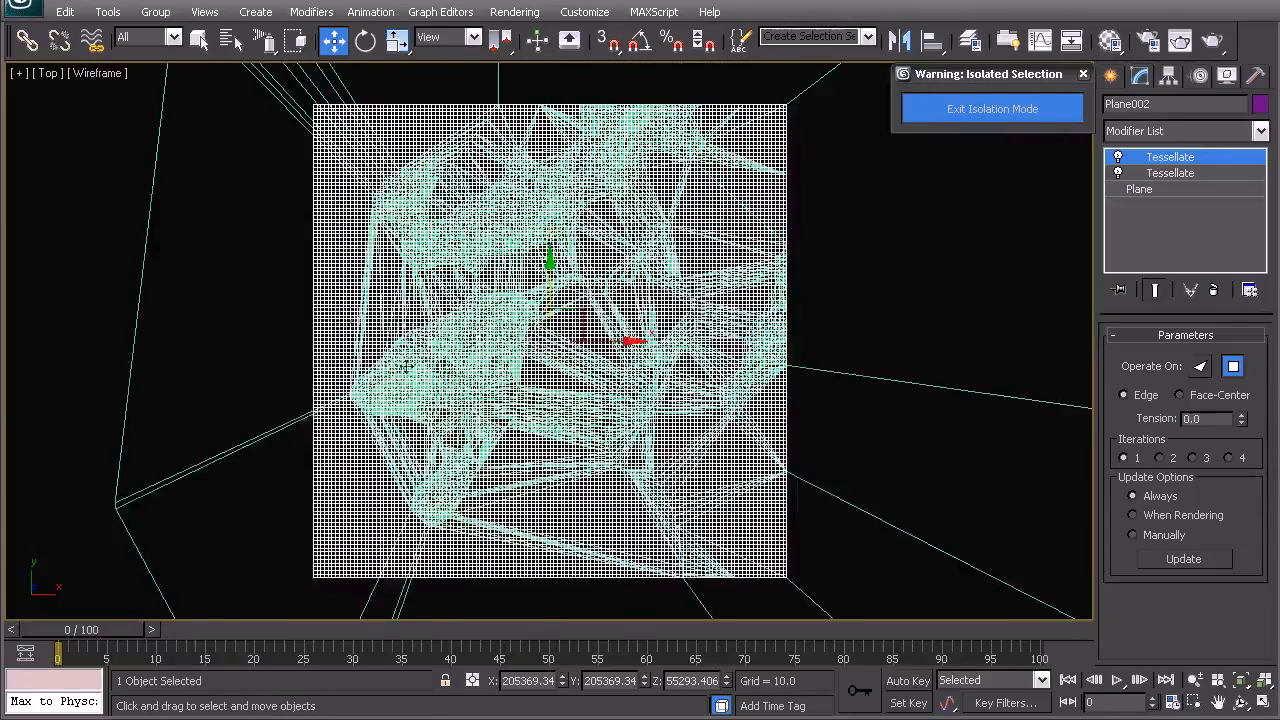
{"action": "middle_click_drag", "start_coordinate": [398, 297], "coordinate": [432, 300]}
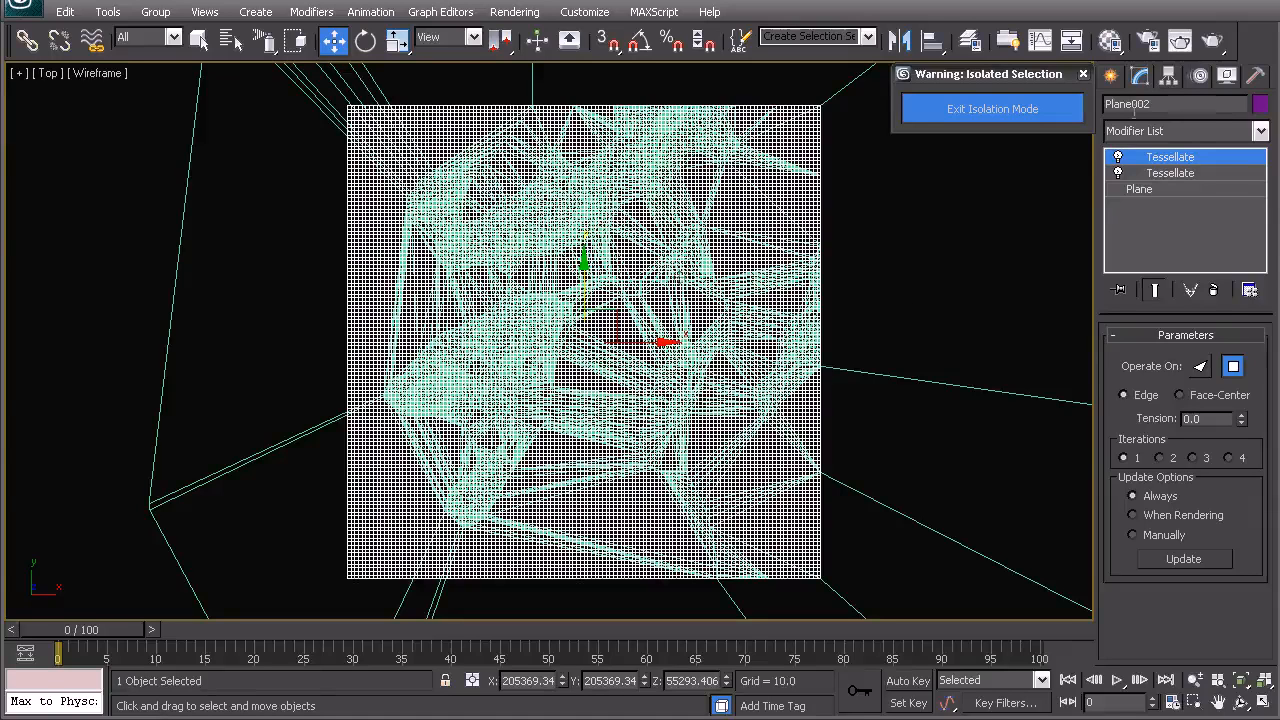
{"action": "left_click", "coordinate": [1111, 76]}
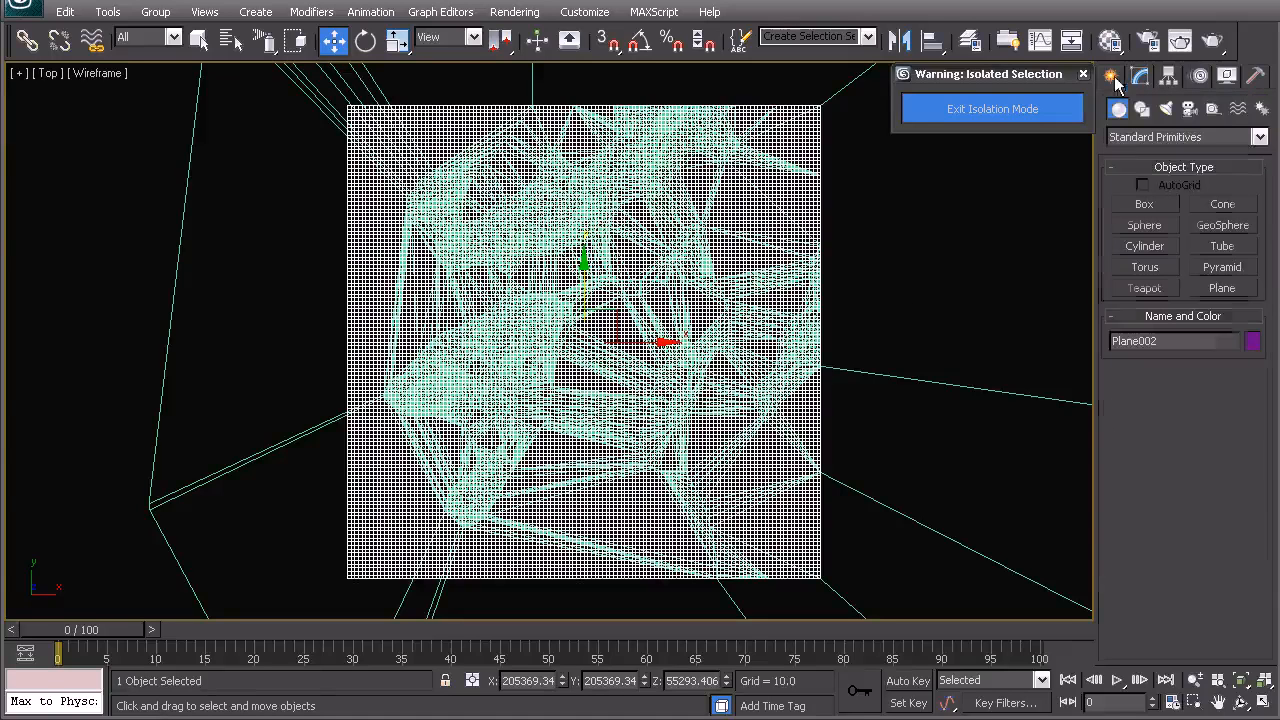
{"action": "left_click", "coordinate": [1107, 137]}
{"action": "left_click", "coordinate": [1128, 178]}
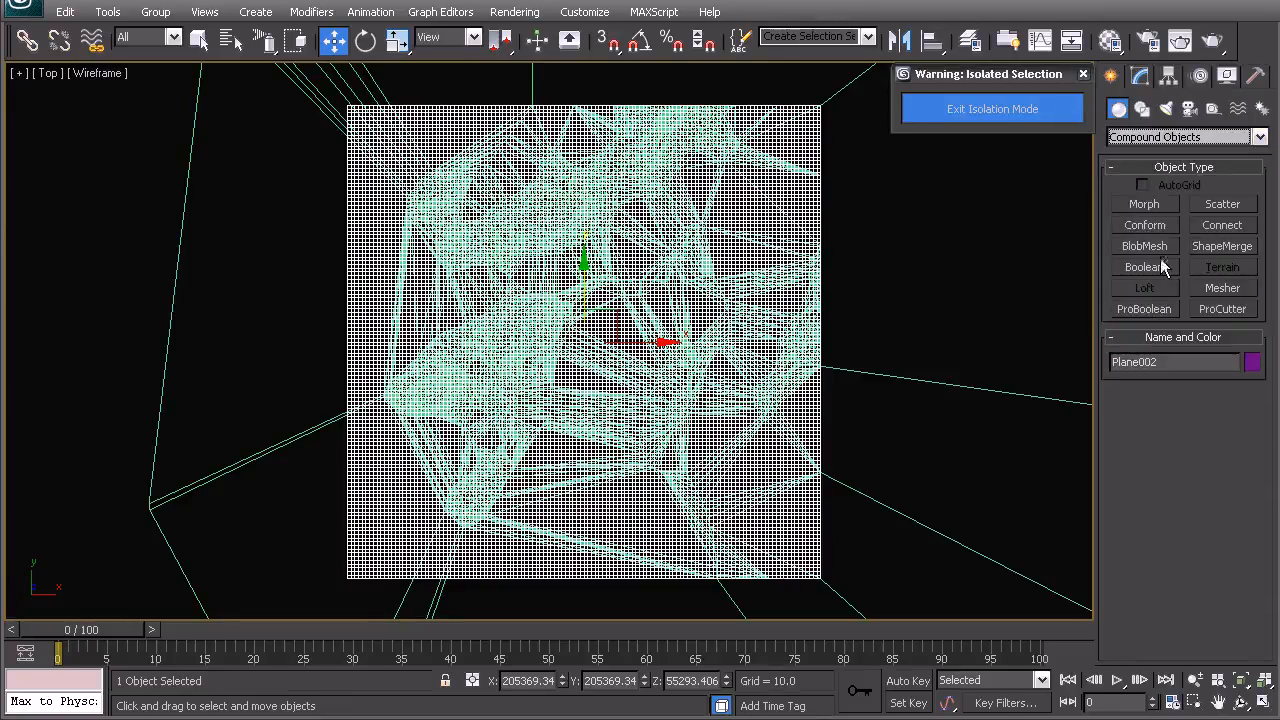
{"action": "left_click", "coordinate": [1145, 225]}
{"action": "left_click_drag", "start_coordinate": [1264, 366], "coordinate": [1253, 648]}
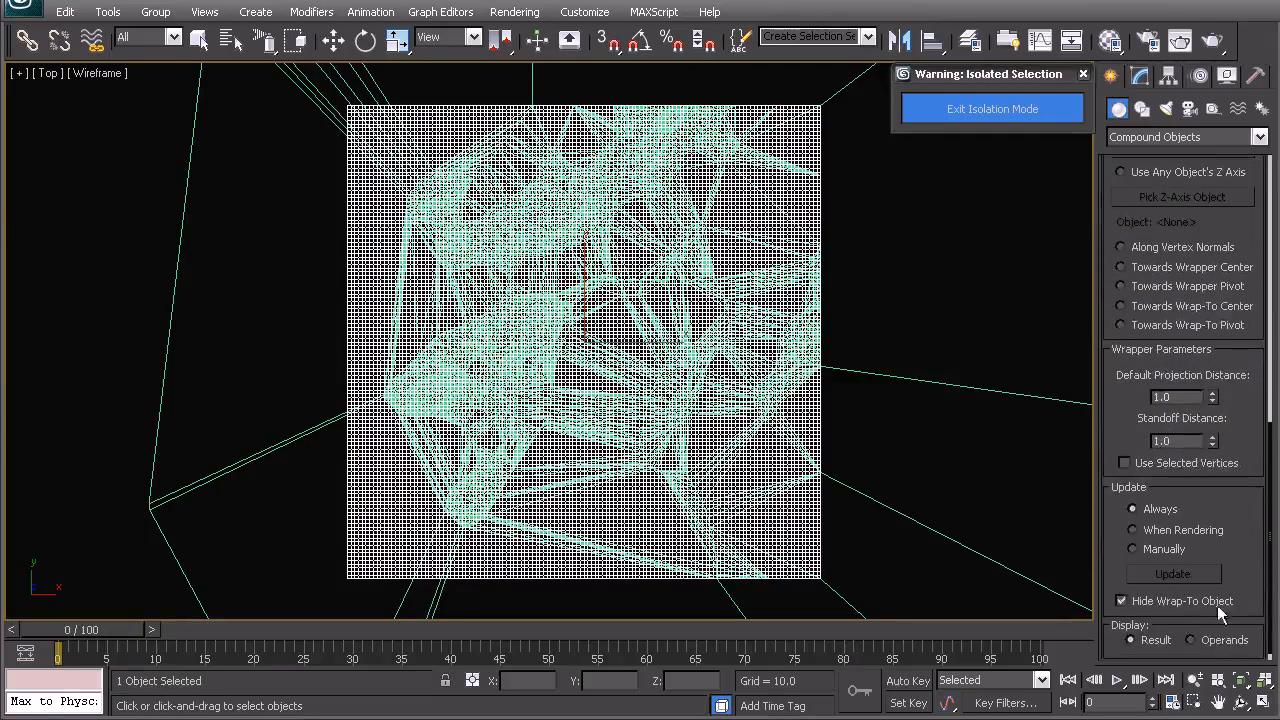
{"action": "left_click_drag", "start_coordinate": [1270, 592], "coordinate": [1260, 355]}
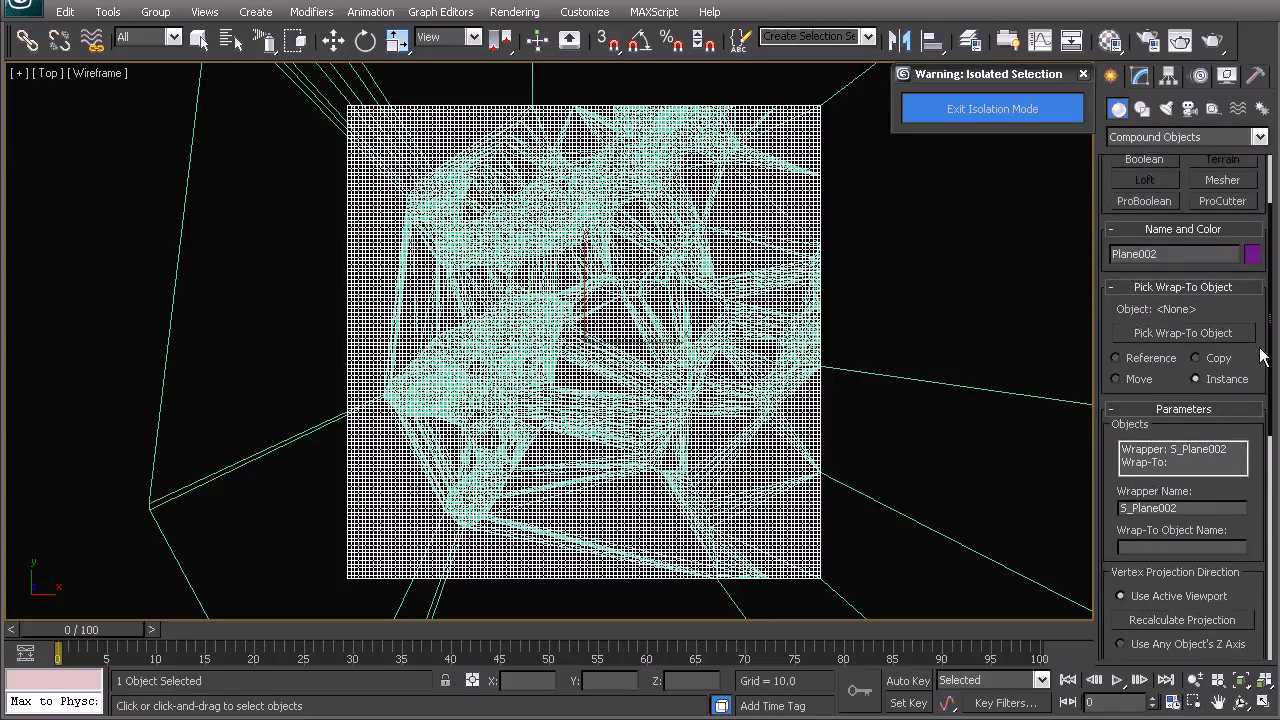
{"action": "left_click", "coordinate": [1158, 334]}
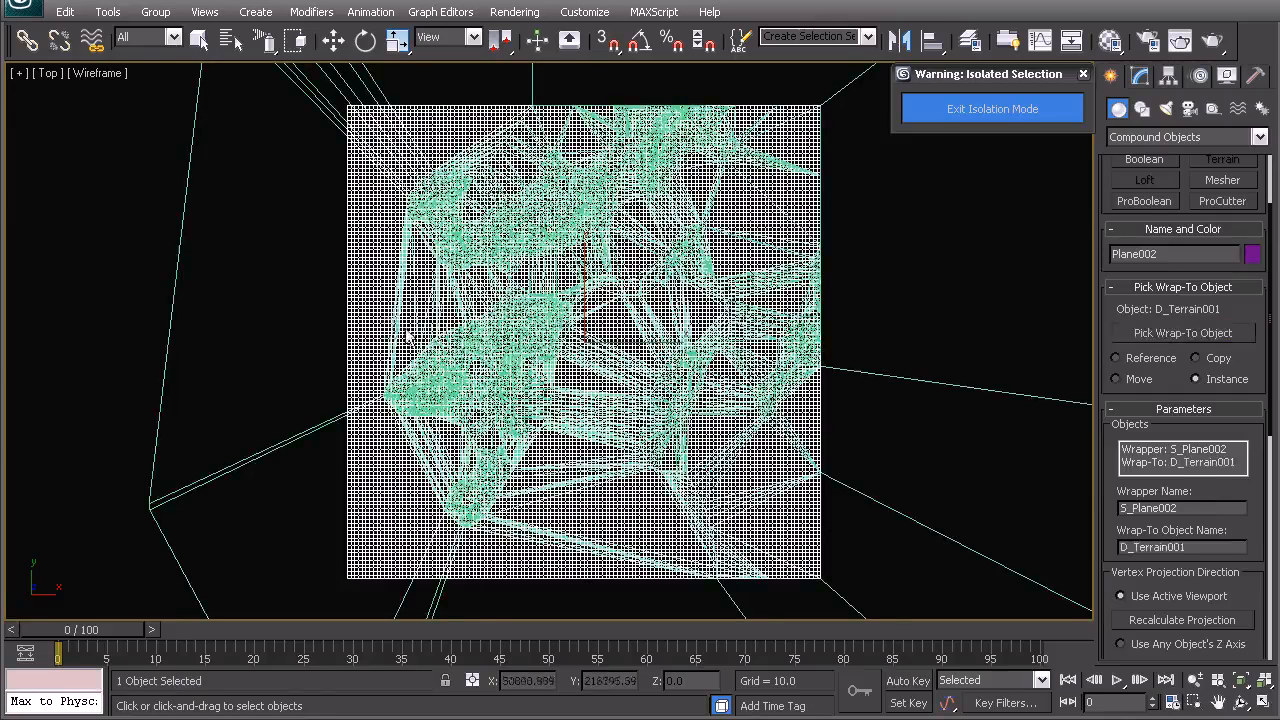
{"action": "middle_click_drag", "start_coordinate": [406, 330], "coordinate": [449, 356]}
- Isolate the conformed plane so it is the only object shown
{"action": "key", "text": "w"}
{"action": "middle_click_drag", "start_coordinate": [471, 260], "coordinate": [455, 242]}
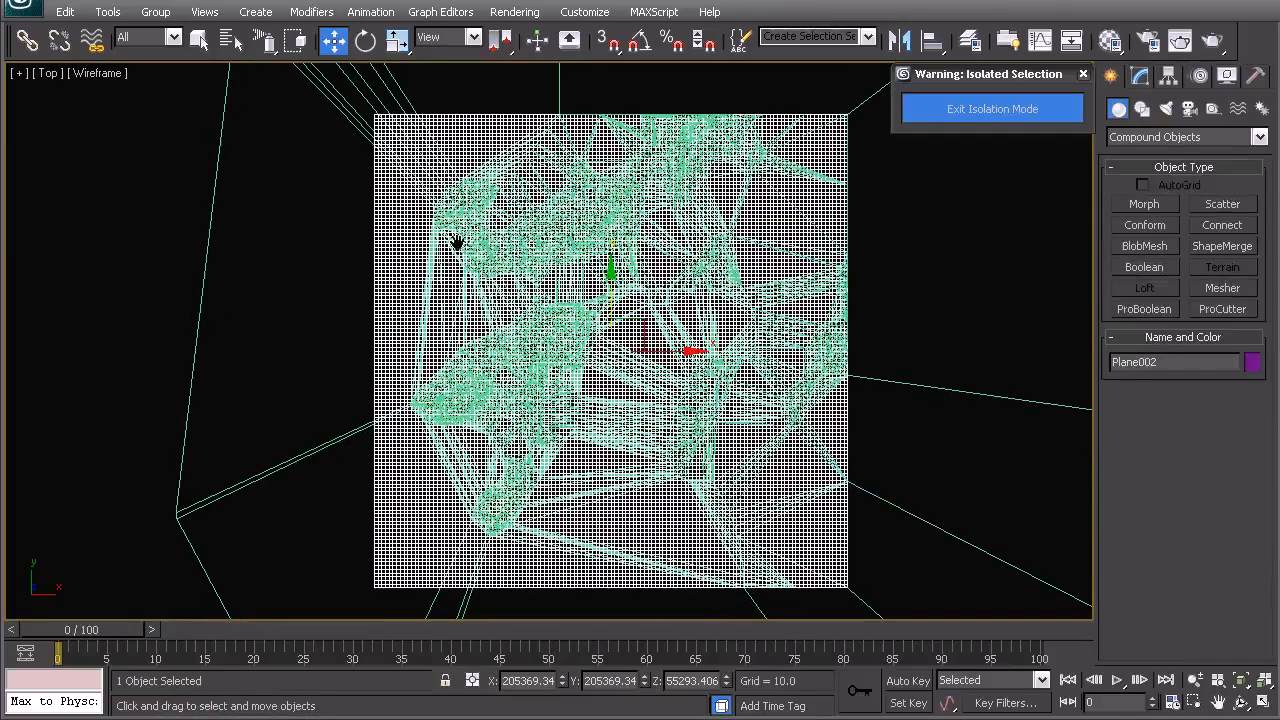
{"action": "right_click", "coordinate": [471, 306]}
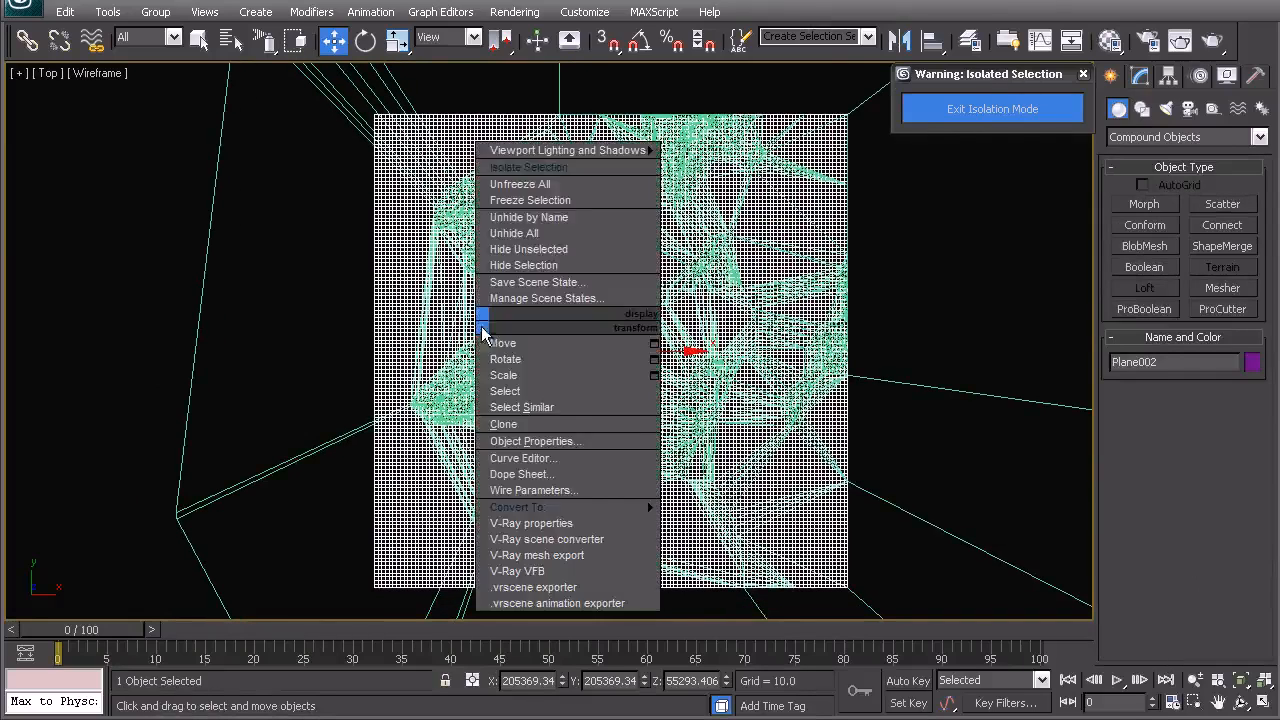
{"action": "left_click", "coordinate": [510, 172]}
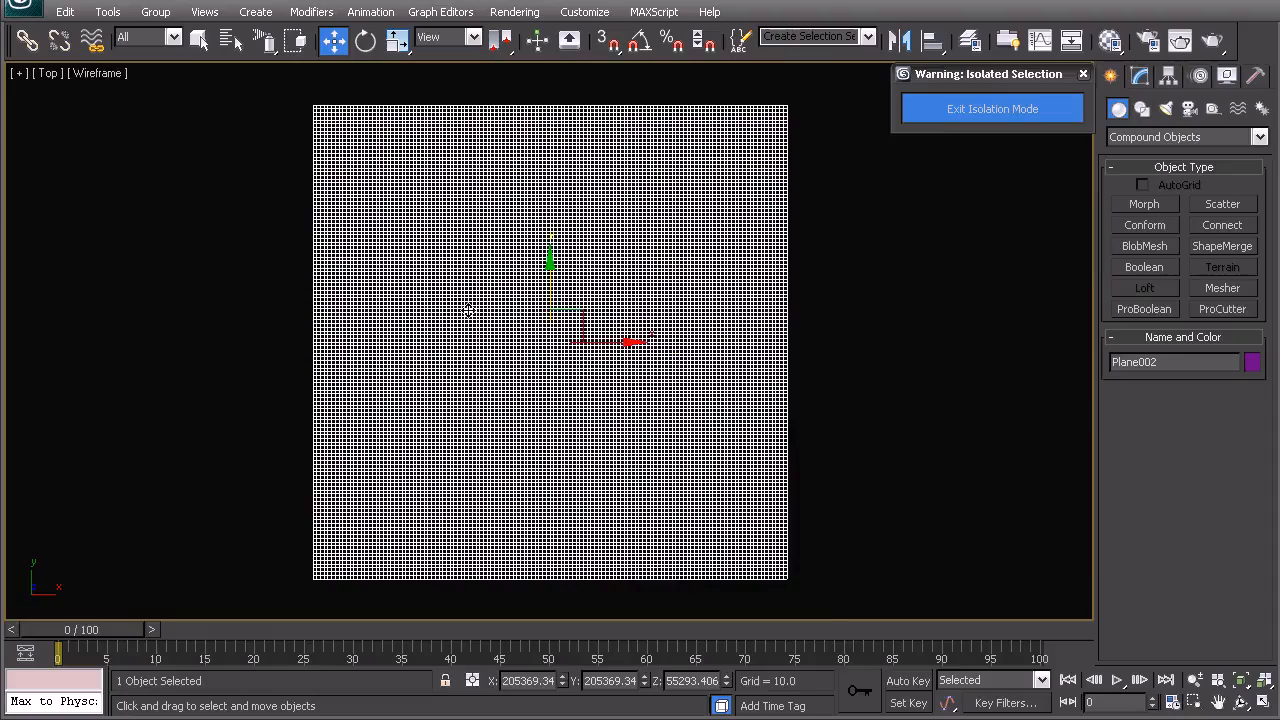
- Inspect the conformed plane's surface closely in the perspective view
{"action": "key", "text": "p"}
{"action": "middle_click_drag", "start_coordinate": [469, 311], "coordinate": [477, 264], "text": "alt"}
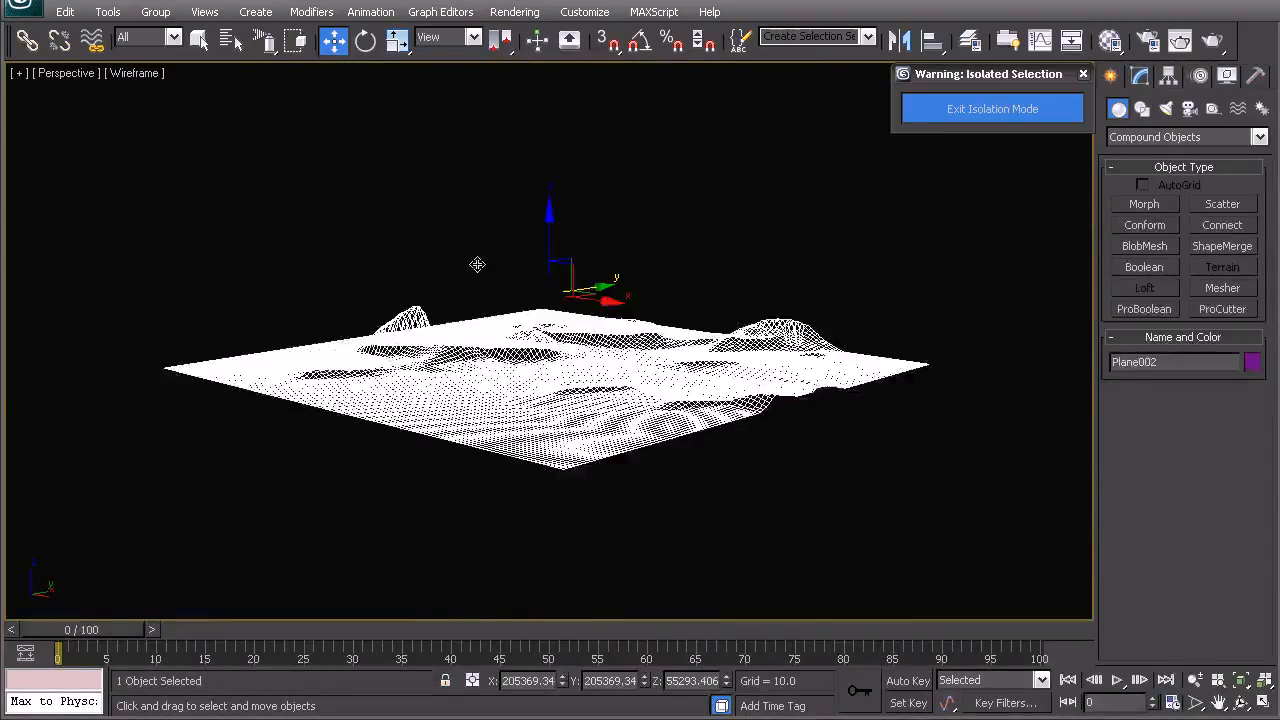
{"action": "left_click", "coordinate": [620, 278]}
{"action": "scroll", "coordinate": [607, 324], "scroll_direction": "up", "scroll_amount": 2}
{"action": "middle_click_drag", "start_coordinate": [514, 343], "coordinate": [617, 423], "text": "alt"}
{"action": "scroll", "coordinate": [600, 424], "scroll_direction": "up", "scroll_amount": 5}
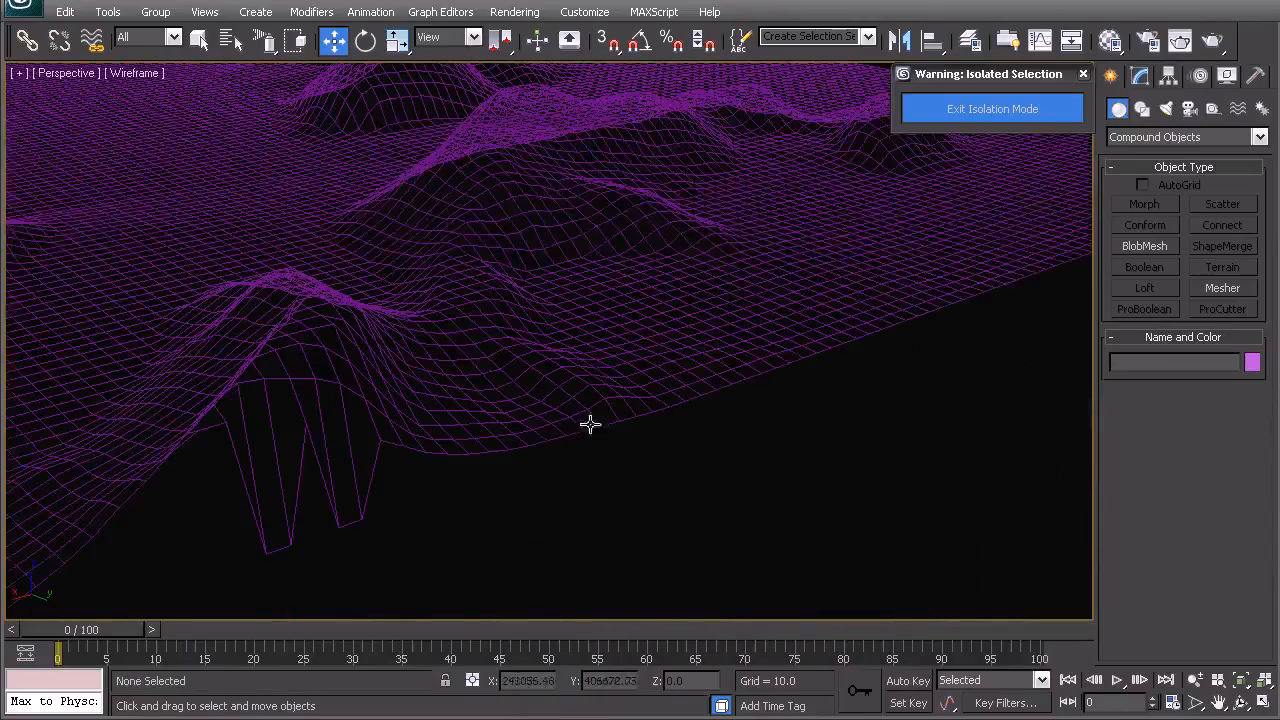
{"action": "middle_click_drag", "start_coordinate": [240, 468], "coordinate": [424, 357]}
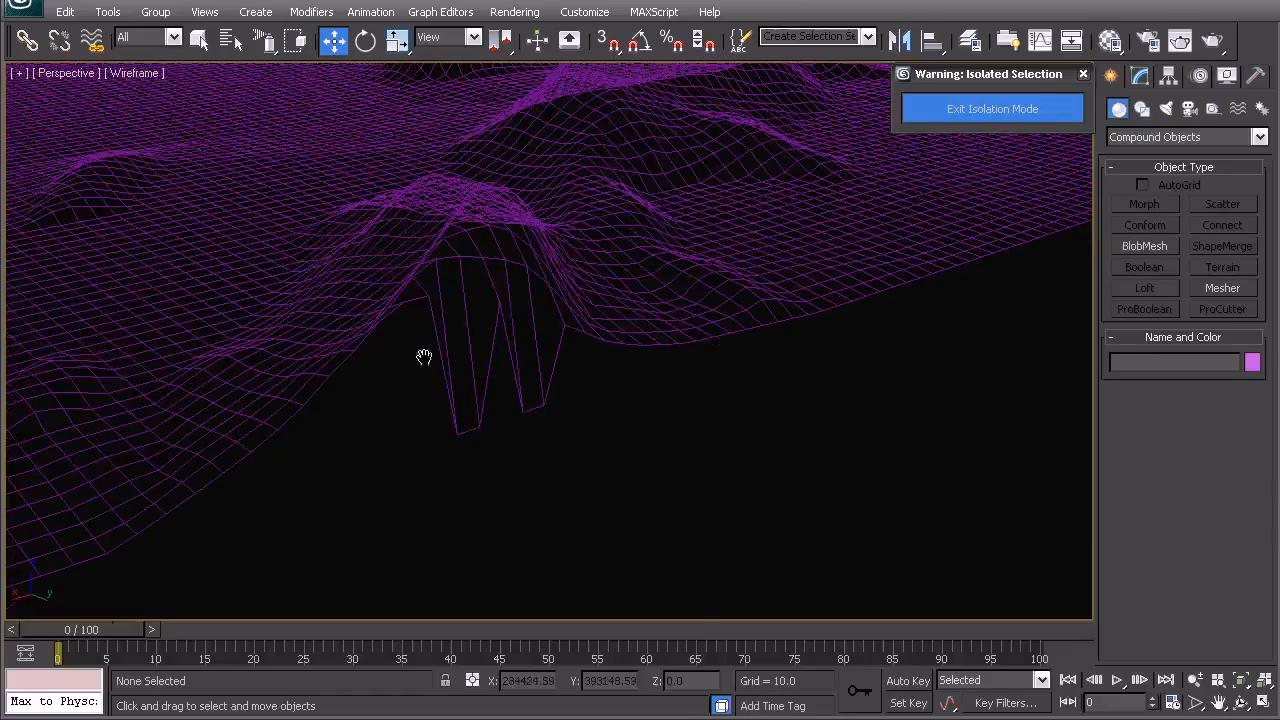
- Convert the conformed plane to an Editable Poly
{"action": "left_click", "coordinate": [493, 291]}
{"action": "left_click", "coordinate": [1140, 74]}
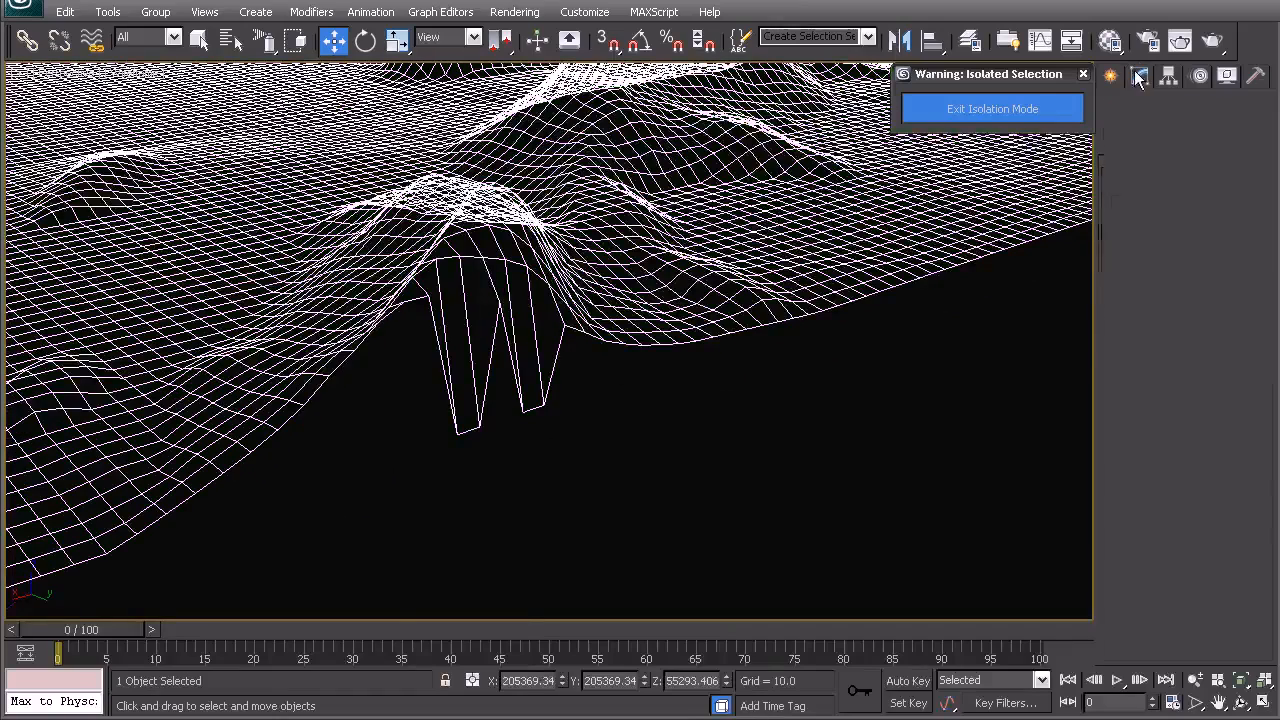
{"action": "right_click", "coordinate": [535, 358]}
{"action": "mouse_move", "coordinate": [600, 532]}
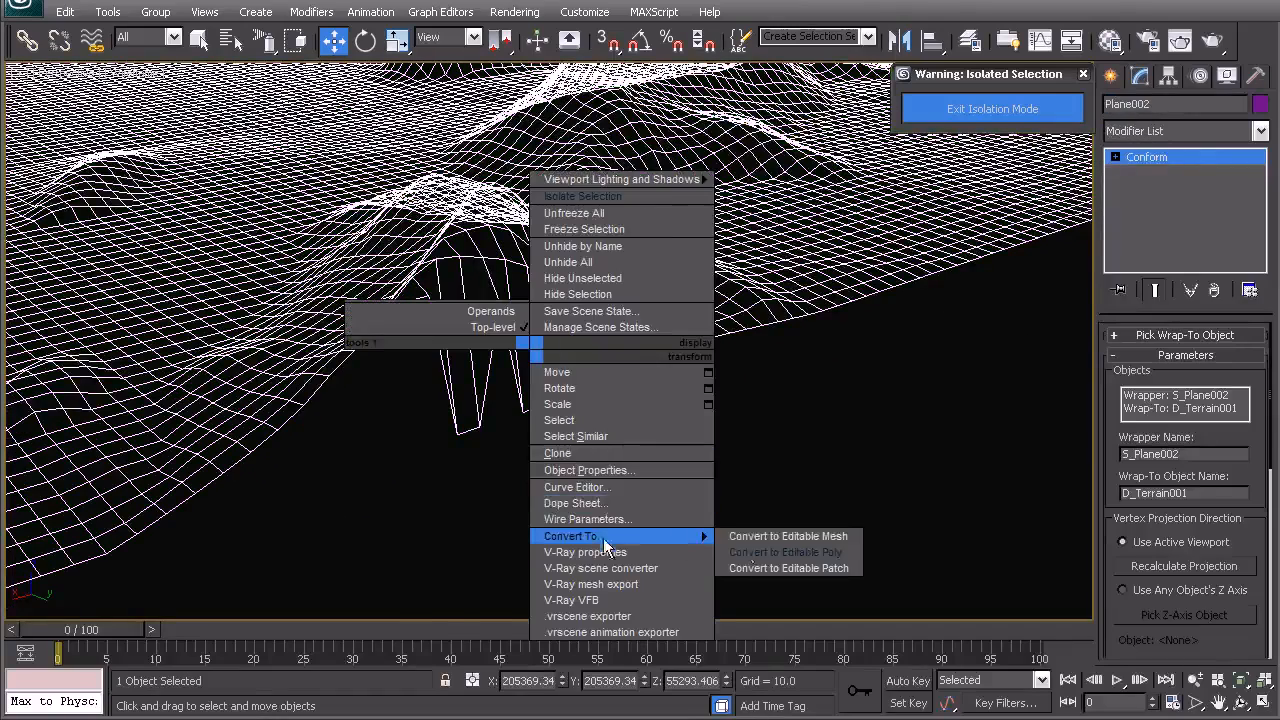
{"action": "left_click", "coordinate": [760, 552]}
- Select the stray vertices hanging below the surface and raise their Z position up toward the surrounding mesh
{"action": "left_click", "coordinate": [1134, 357]}
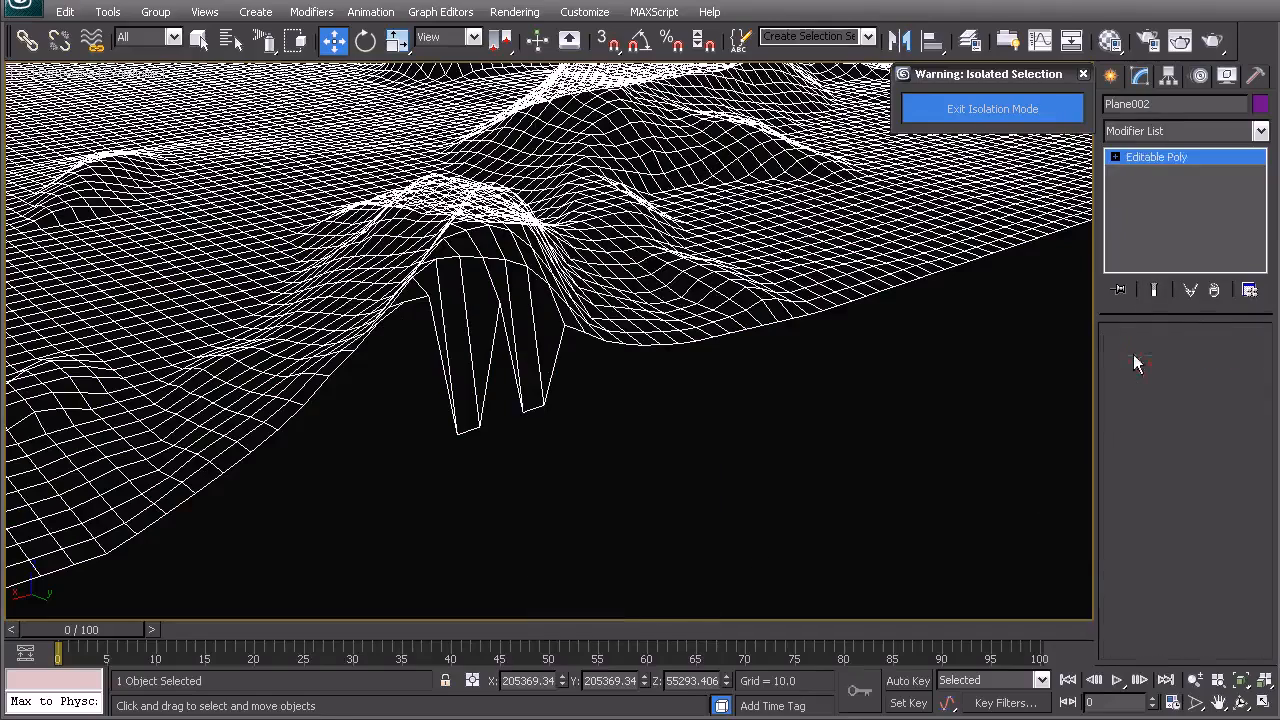
{"action": "left_click", "coordinate": [513, 405]}
{"action": "left_click", "coordinate": [456, 432], "text": "ctrl"}
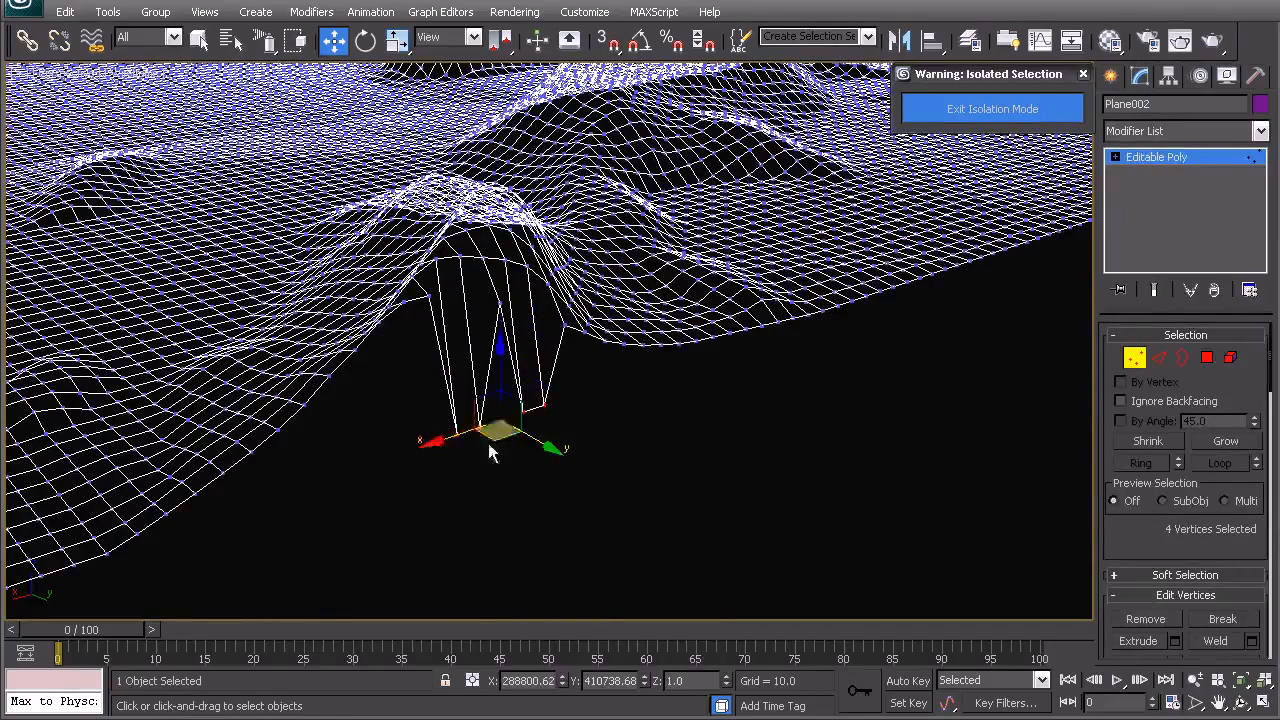
{"action": "scroll", "coordinate": [489, 446], "scroll_direction": "up", "scroll_amount": 5}
{"action": "middle_click_drag", "start_coordinate": [537, 414], "coordinate": [566, 275]}
{"action": "left_click_drag", "start_coordinate": [726, 682], "coordinate": [709, 403]}
{"action": "left_click_drag", "start_coordinate": [702, 267], "coordinate": [686, 243], "text": "alt"}
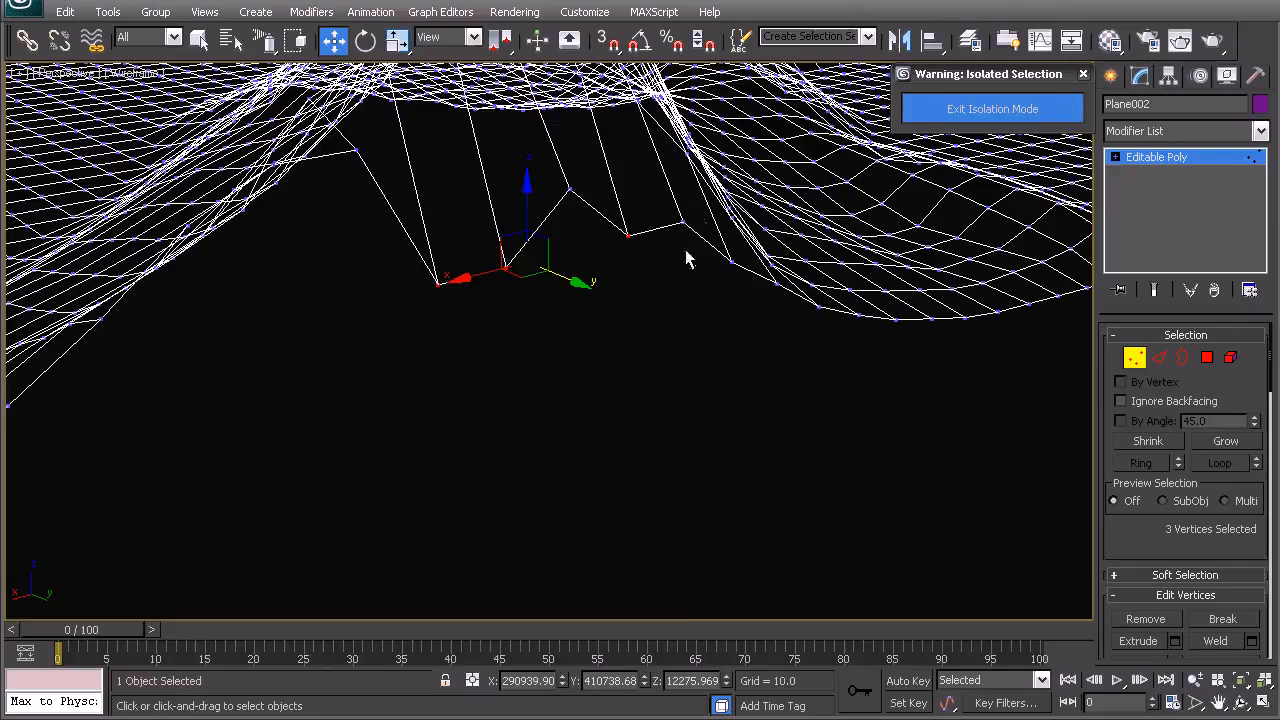
- Raise the remaining stray vertices of the gap individually up to the surrounding surface level
{"action": "left_click_drag", "start_coordinate": [722, 680], "coordinate": [670, 275]}
{"action": "left_click", "coordinate": [633, 191], "text": "alt"}
{"action": "middle_click_drag", "start_coordinate": [572, 258], "coordinate": [629, 403]}
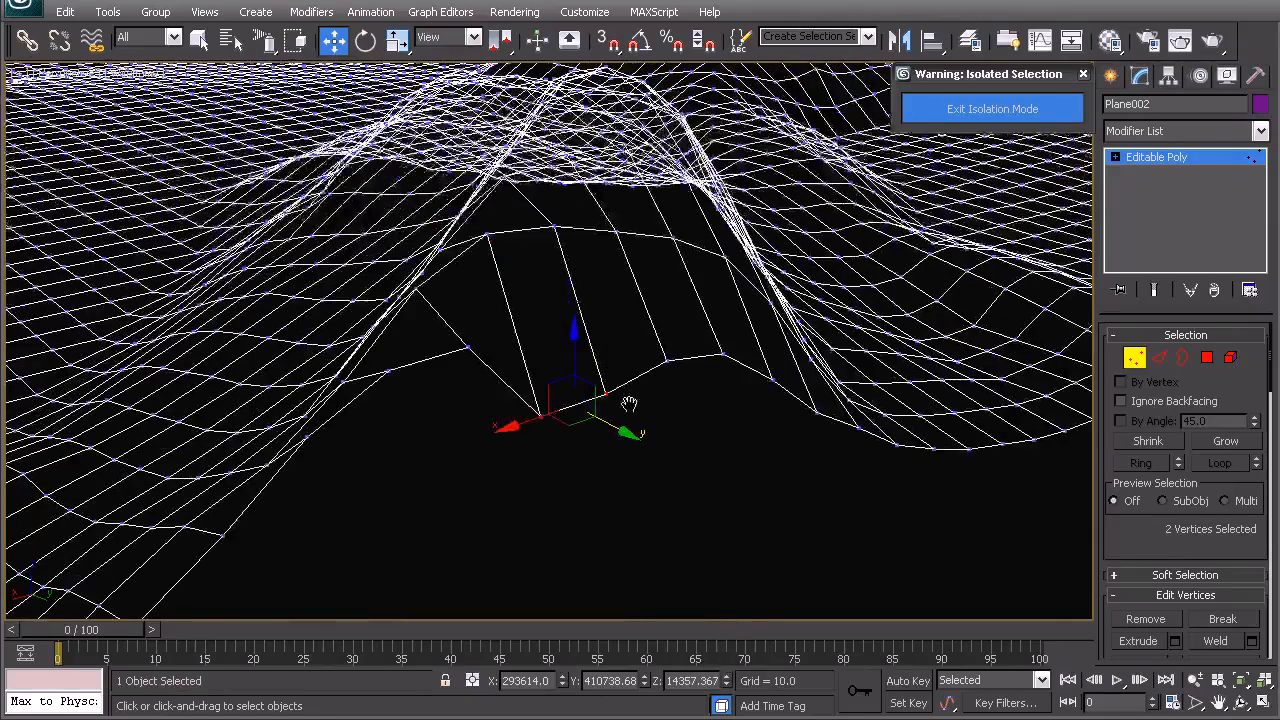
{"action": "left_click_drag", "start_coordinate": [724, 680], "coordinate": [663, 434]}
{"action": "left_click", "coordinate": [610, 342], "text": "alt"}
{"action": "left_click_drag", "start_coordinate": [724, 677], "coordinate": [723, 650]}
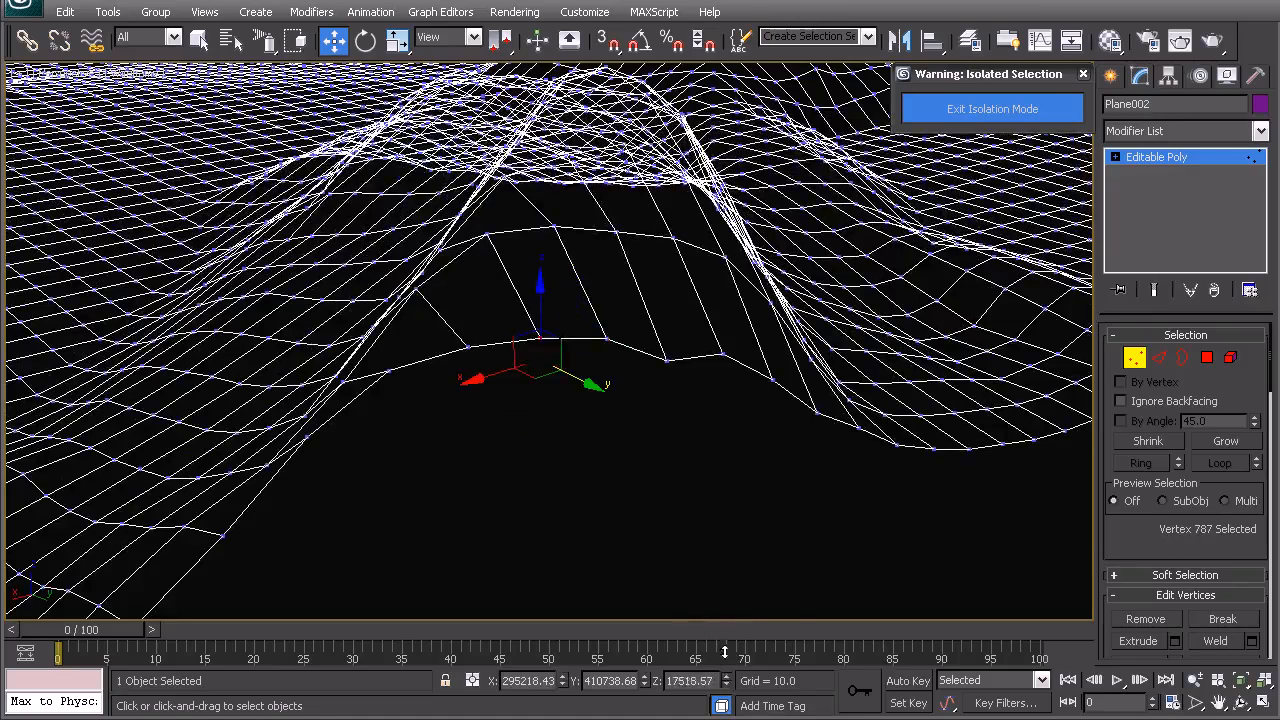
- Leave vertex editing and review the repaired plane from the perspective and top views
{"action": "right_click", "coordinate": [607, 427]}
{"action": "left_click", "coordinate": [582, 401]}
{"action": "left_click", "coordinate": [578, 422]}
{"action": "scroll", "coordinate": [578, 422], "scroll_direction": "down", "scroll_amount": 5}
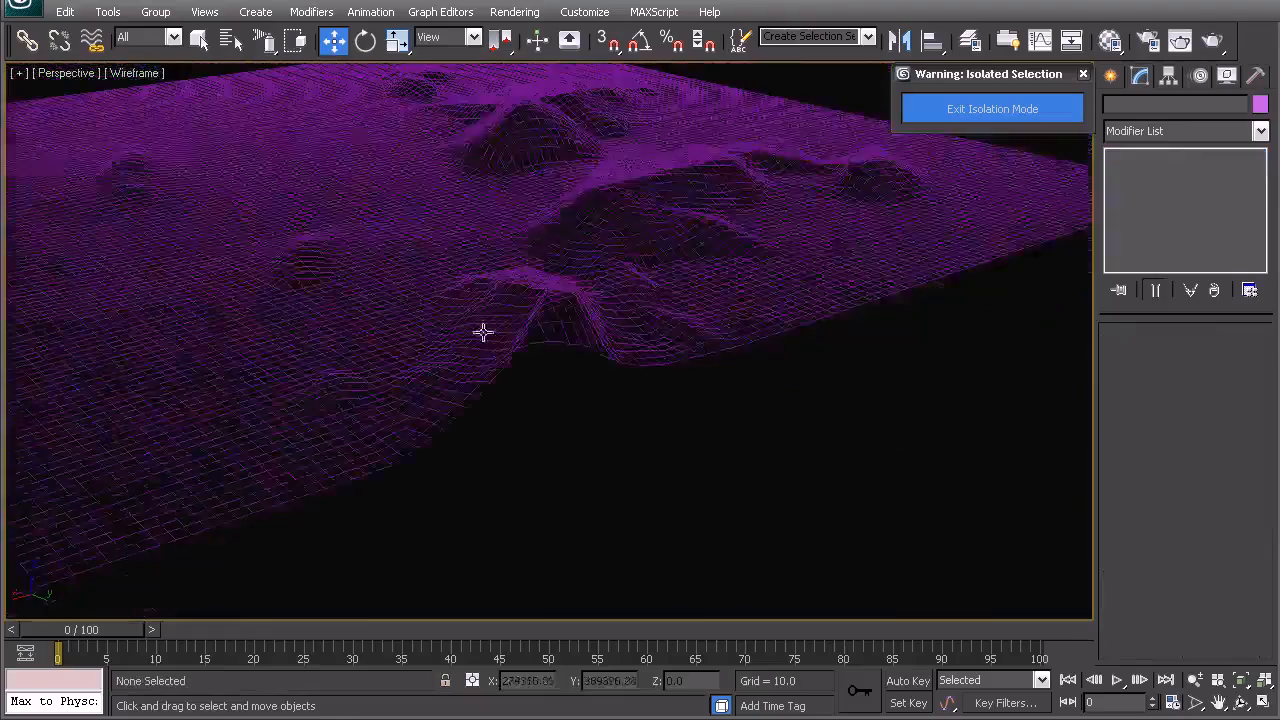
{"action": "middle_click_drag", "start_coordinate": [483, 331], "coordinate": [636, 414], "text": "alt"}
{"action": "scroll", "coordinate": [597, 374], "scroll_direction": "down", "scroll_amount": 2}
{"action": "middle_click_drag", "start_coordinate": [597, 374], "coordinate": [630, 375], "text": "alt"}
{"action": "key", "text": "t"}
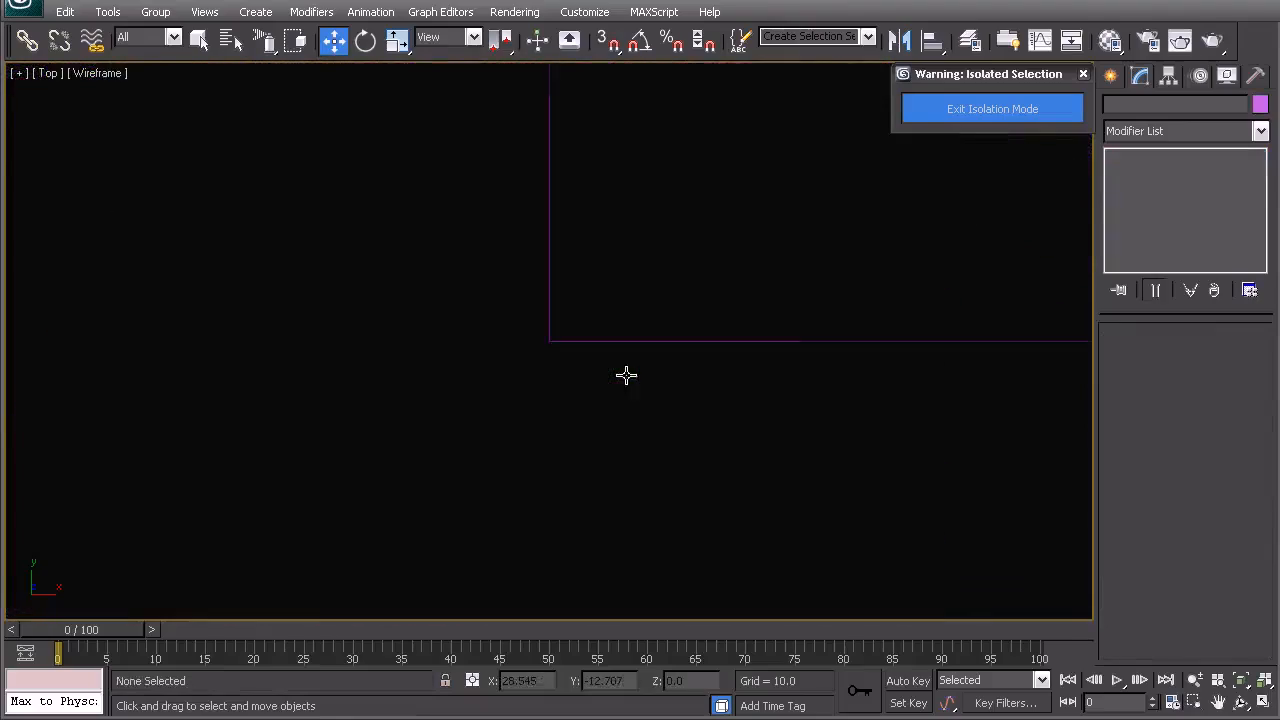
{"action": "key", "text": "z"}
- Set the display units to Metric meters
{"action": "left_click", "coordinate": [584, 12]}
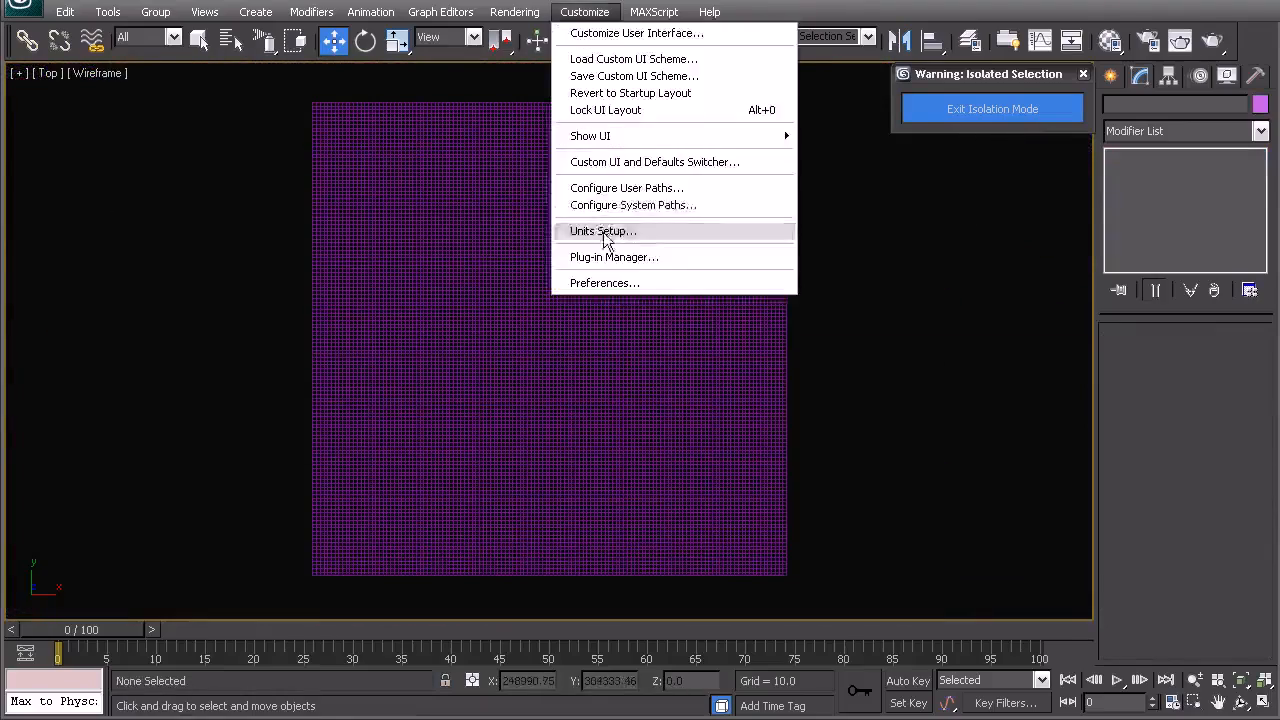
{"action": "left_click", "coordinate": [603, 231]}
{"action": "left_click", "coordinate": [516, 259]}
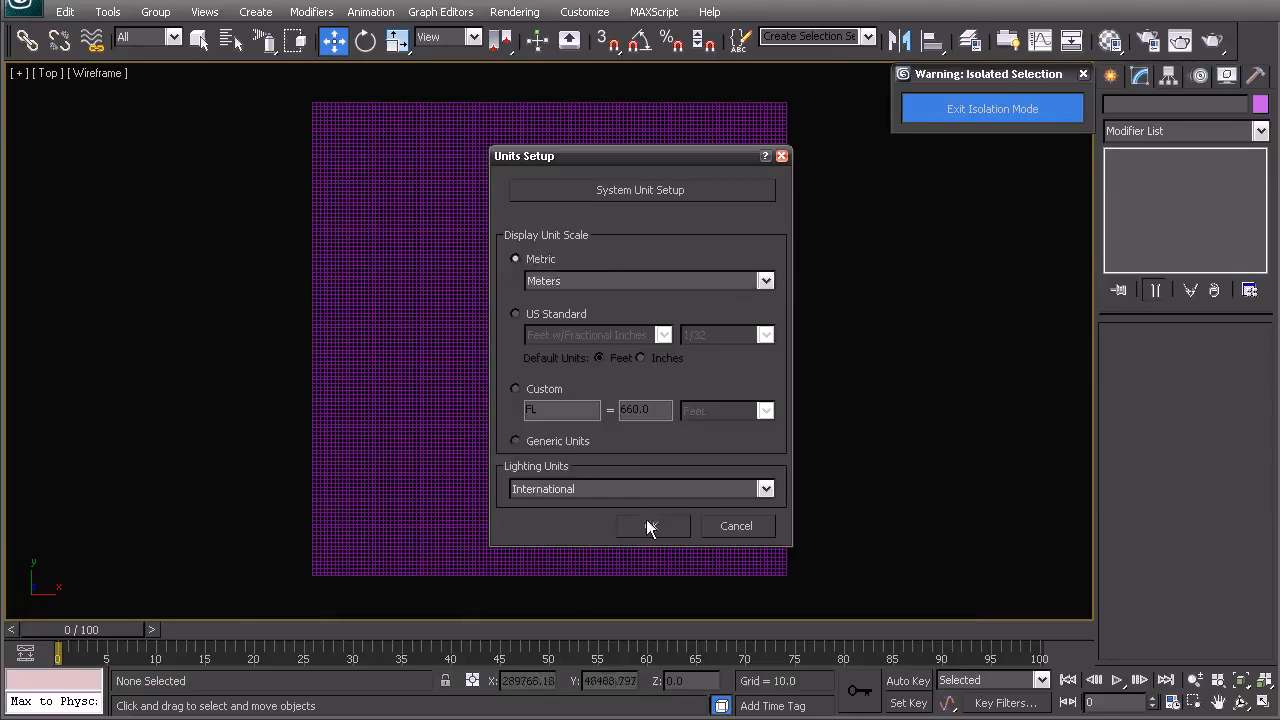
{"action": "left_click", "coordinate": [651, 526]}
- Select the plane and exit isolation mode
{"action": "middle_click_drag", "start_coordinate": [544, 392], "coordinate": [591, 398]}
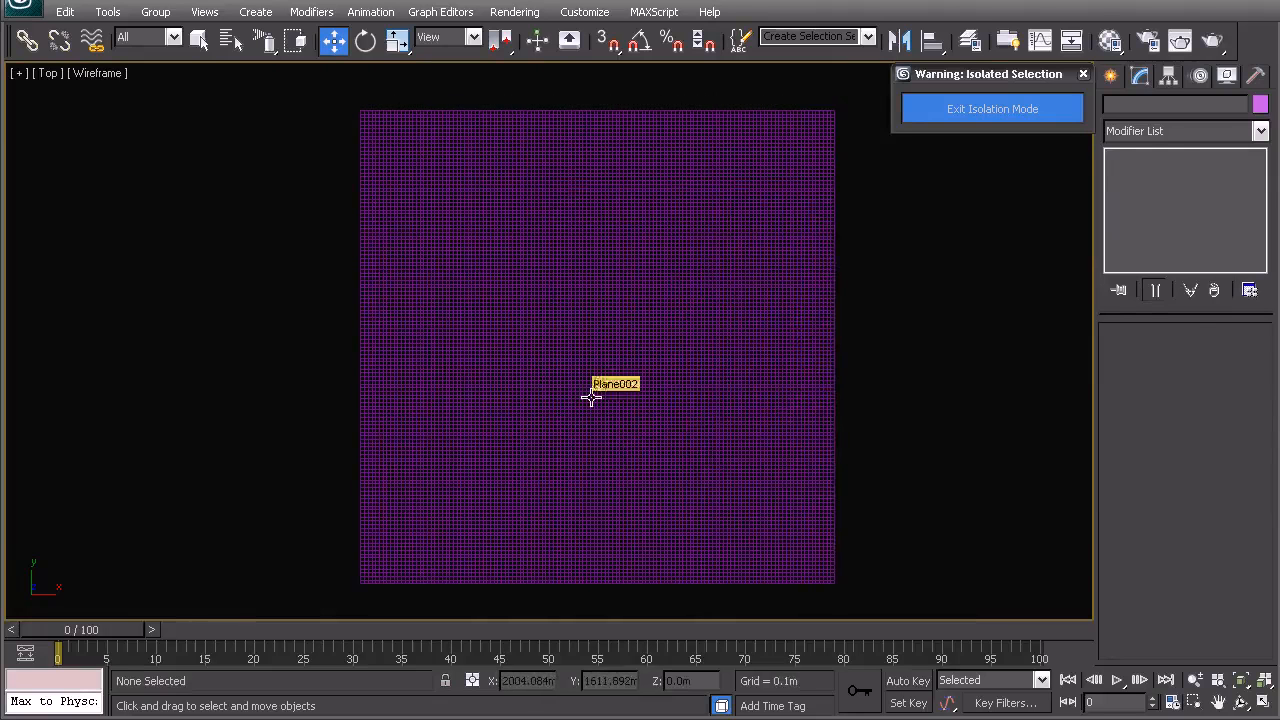
{"action": "left_click", "coordinate": [591, 395]}
{"action": "left_click", "coordinate": [970, 108]}
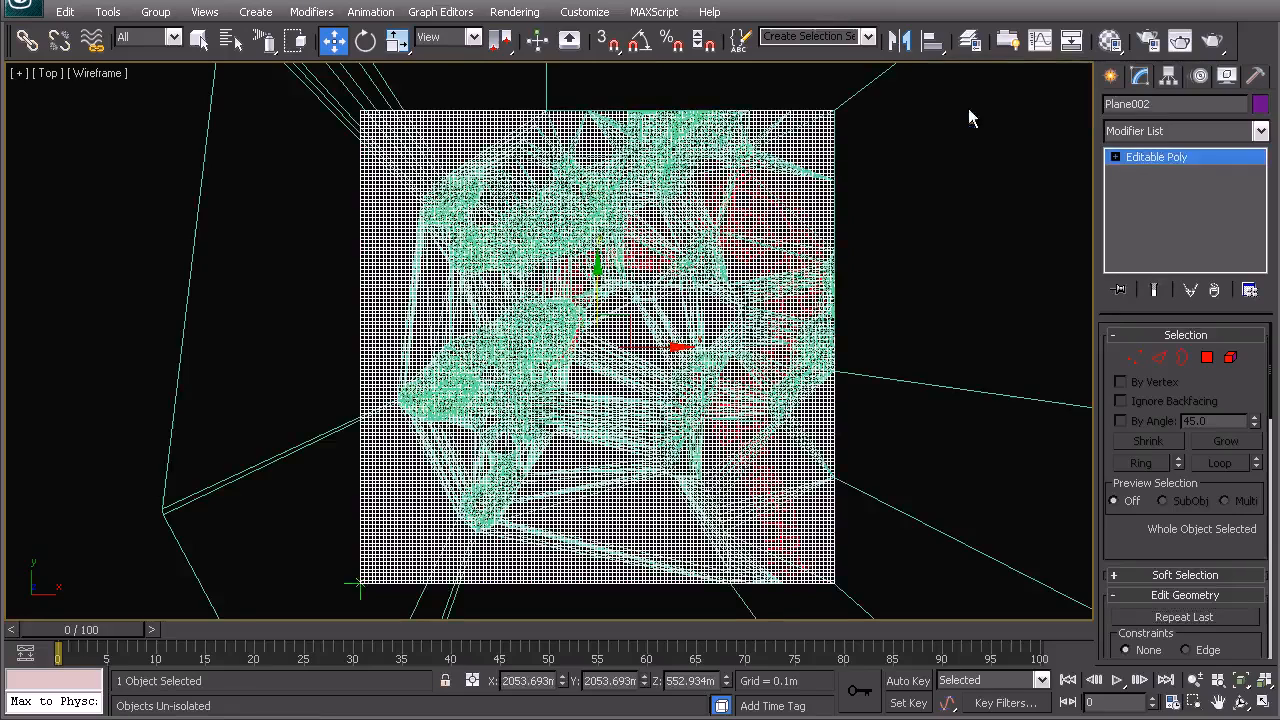
- Delete the original terrain mesh Terrain001
{"action": "left_click", "coordinate": [342, 120]}
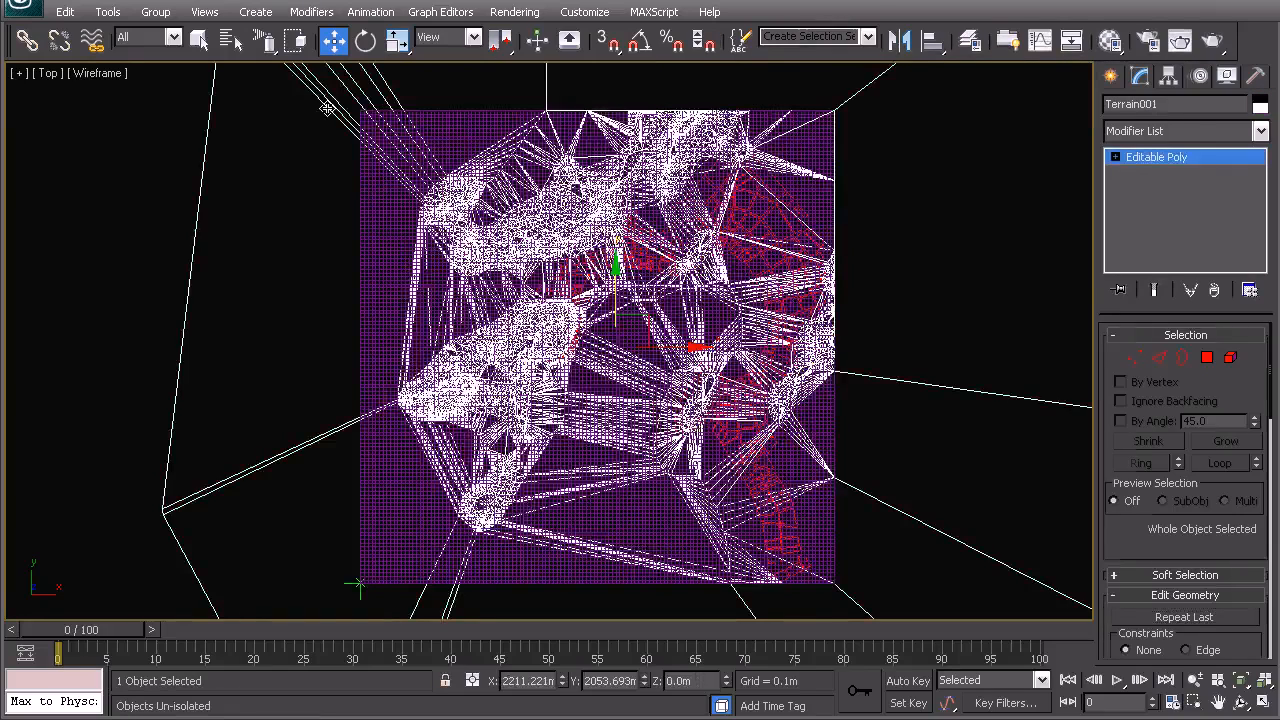
{"action": "key", "text": "Delete"}
- Examine the remaining contour shapes and the plane by selecting them in turn
{"action": "left_click", "coordinate": [380, 256]}
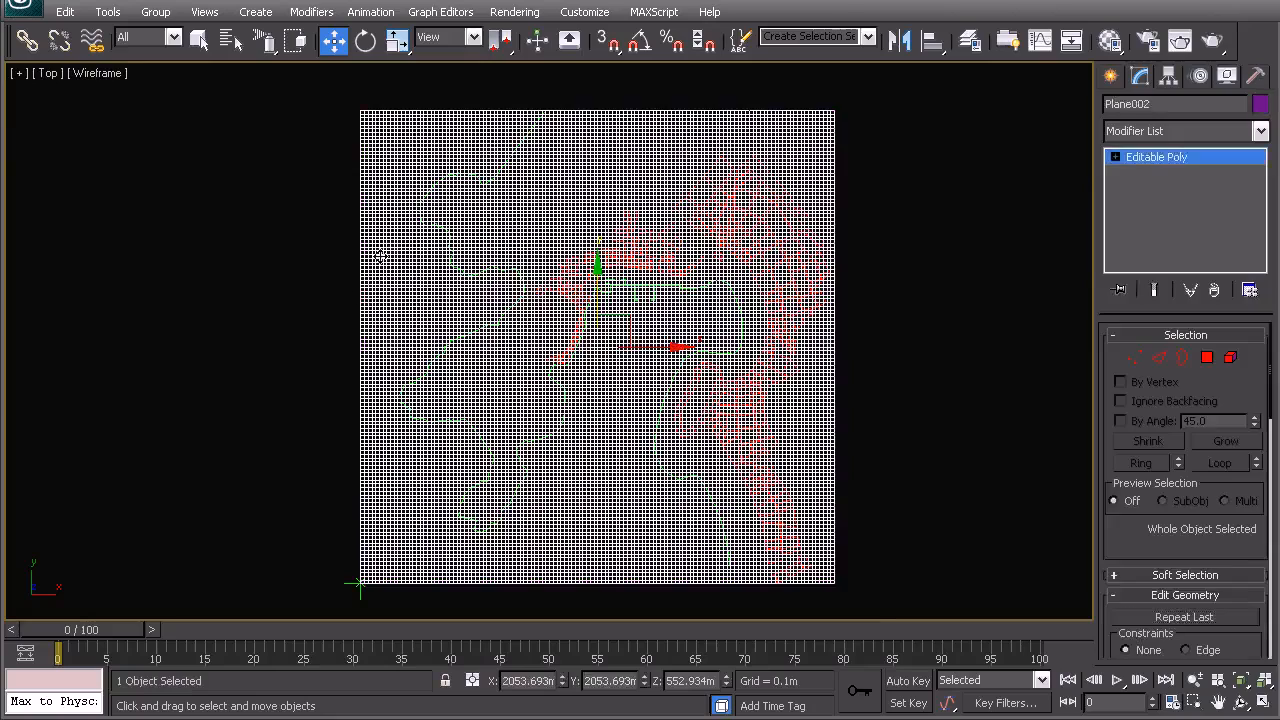
{"action": "left_click", "coordinate": [239, 336]}
{"action": "left_click", "coordinate": [457, 334]}
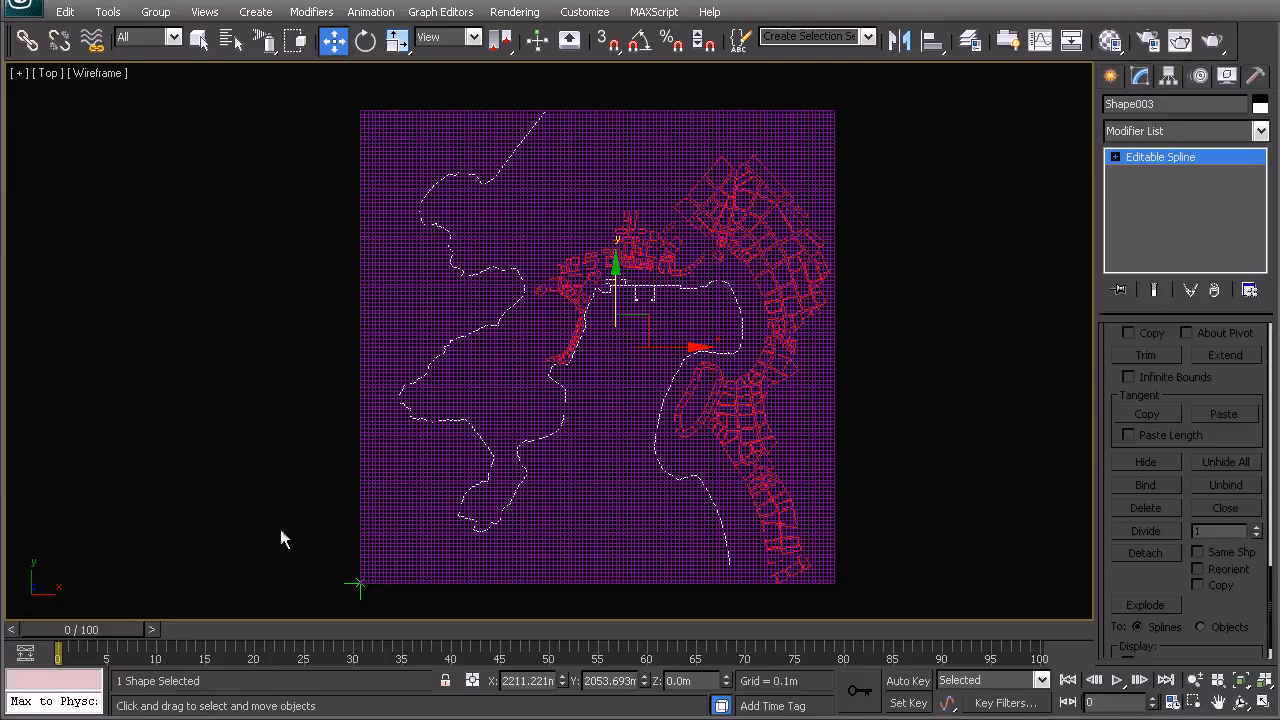
{"action": "left_click", "coordinate": [410, 293], "text": "ctrl"}
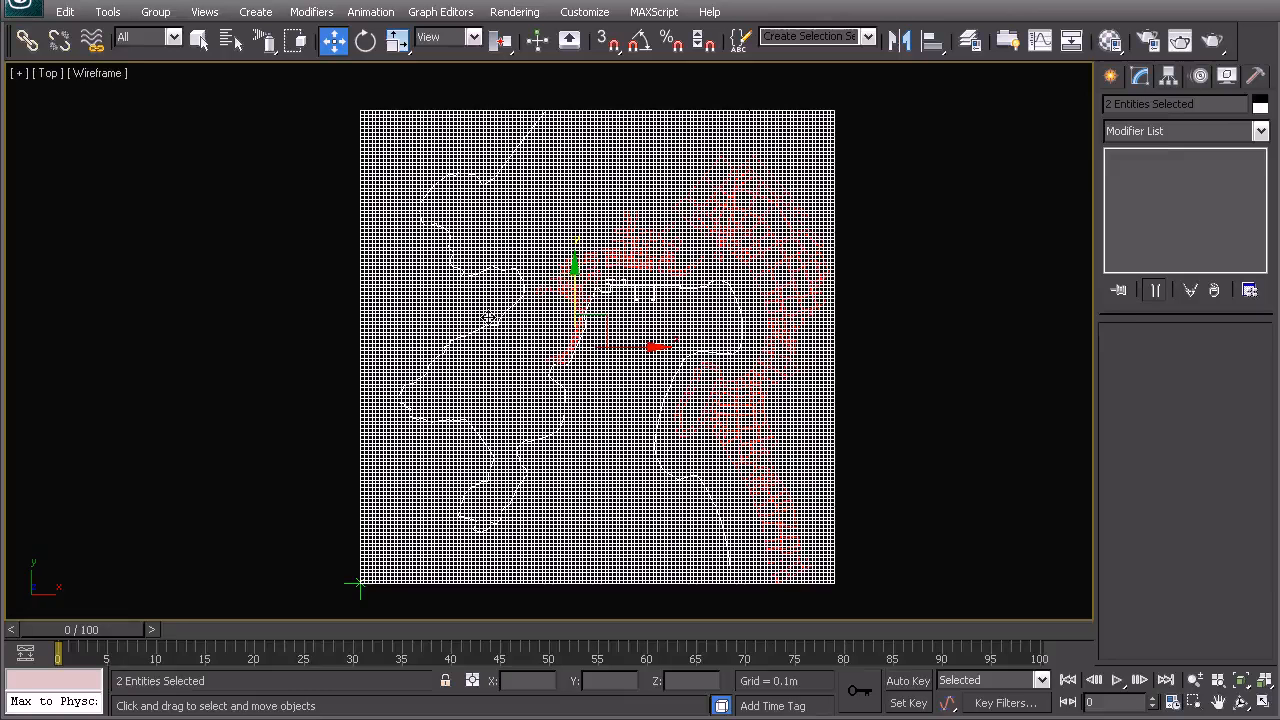
{"action": "left_click", "coordinate": [308, 330]}
{"action": "left_click", "coordinate": [475, 333]}
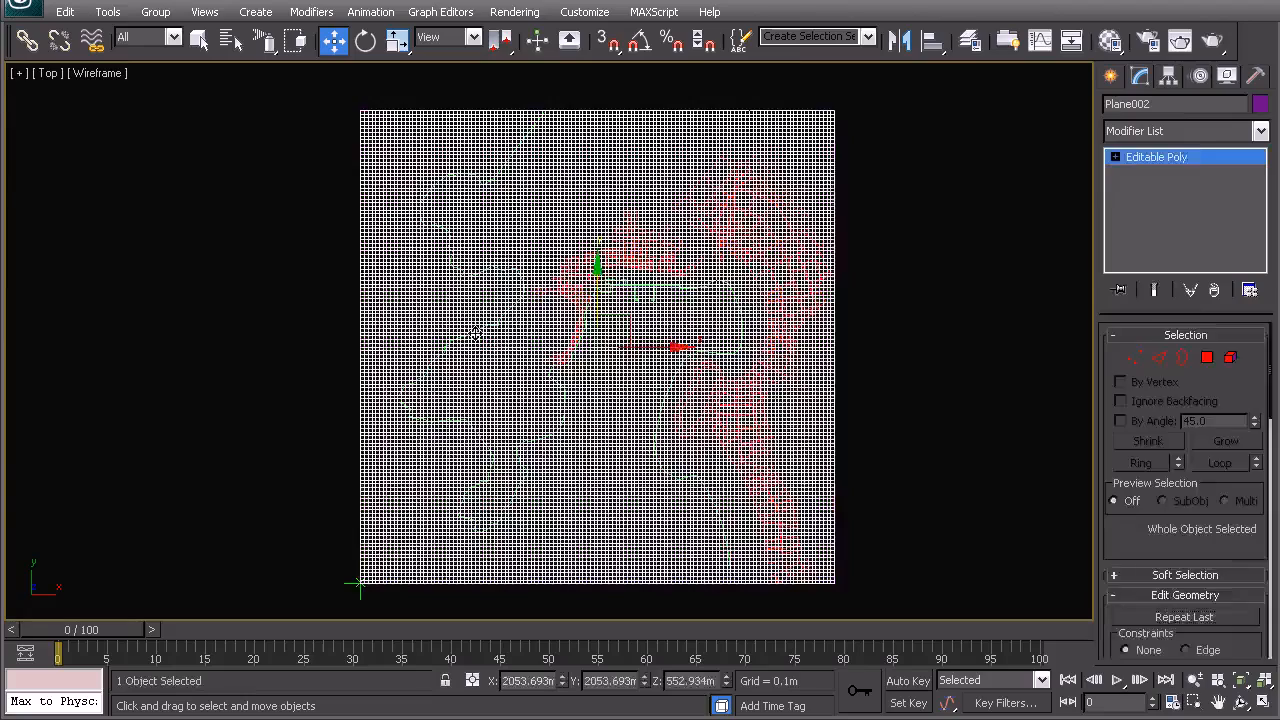
- Try moving Plane002 aside and undo the move
{"action": "left_click_drag", "start_coordinate": [643, 347], "coordinate": [860, 378]}
{"action": "key", "text": "ctrl+z"}
{"action": "key", "text": "p"}
{"action": "middle_click_drag", "start_coordinate": [691, 371], "coordinate": [645, 212], "text": "alt"}
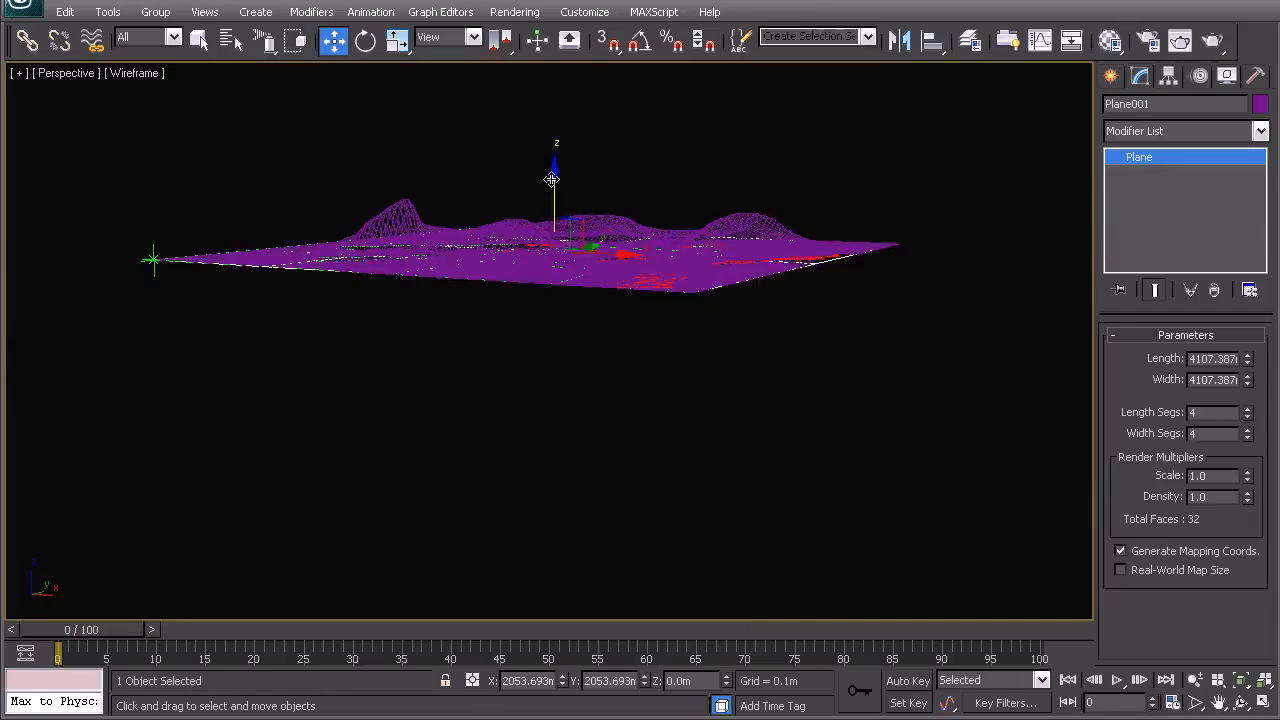
- Select the contour spline Shape003 and clone it as a copy named Shape004
{"action": "left_click_drag", "start_coordinate": [554, 181], "coordinate": [563, 263]}
{"action": "left_click", "coordinate": [338, 212]}
{"action": "middle_click_drag", "start_coordinate": [350, 222], "coordinate": [411, 326], "text": "alt"}
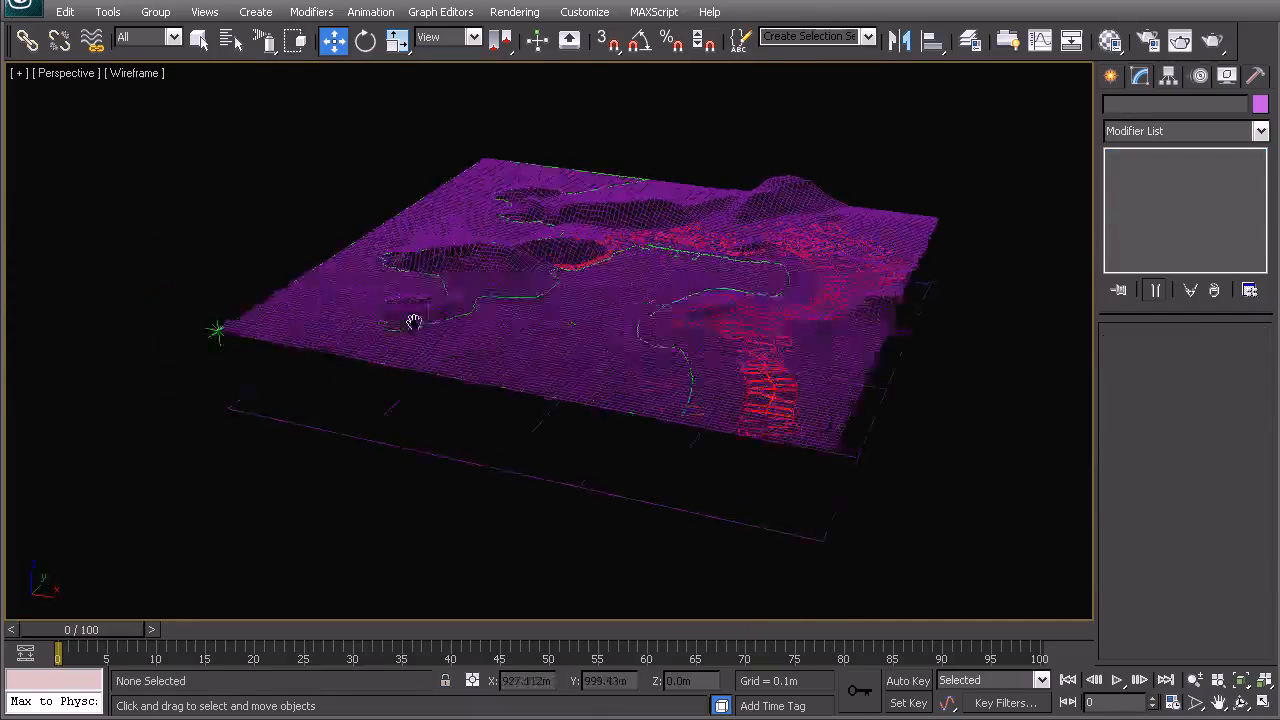
{"action": "scroll", "coordinate": [440, 318], "scroll_direction": "up", "scroll_amount": 3}
{"action": "left_click", "coordinate": [455, 298]}
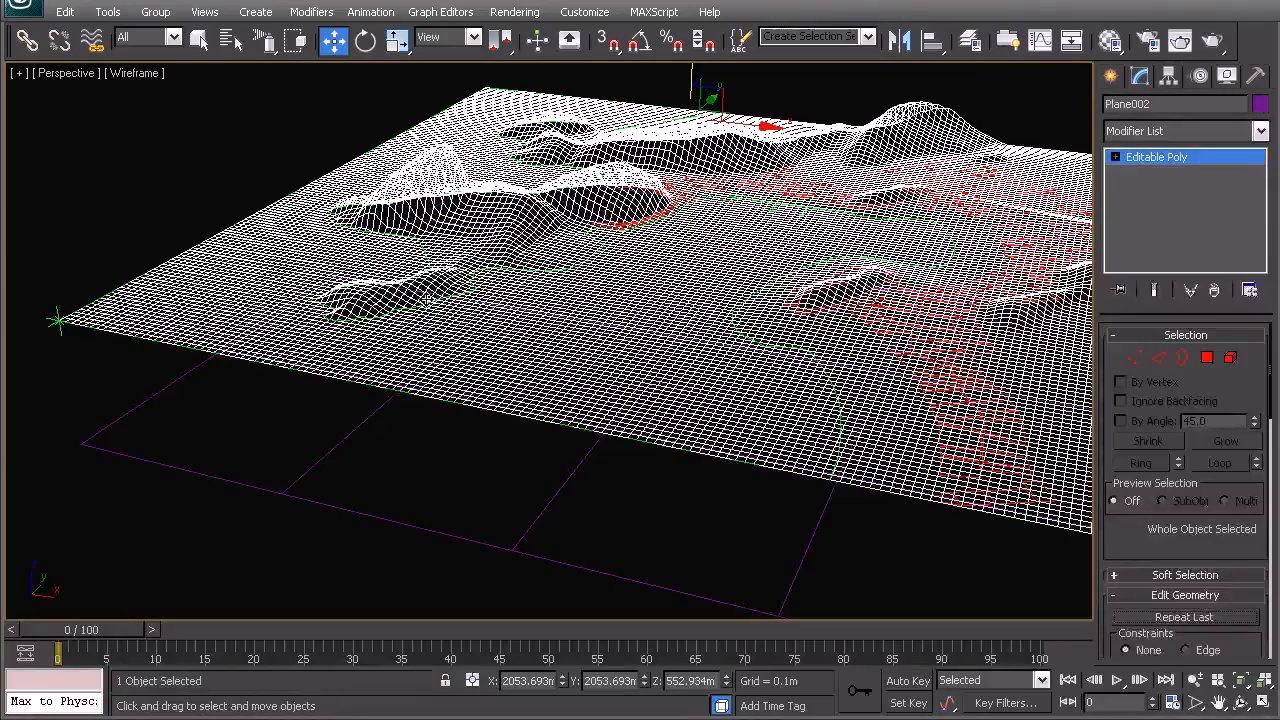
{"action": "left_click", "coordinate": [388, 312]}
{"action": "mouse_move", "coordinate": [640, 195]}
{"action": "middle_mouse_down"}
{"action": "mouse_move", "coordinate": [658, 244]}
{"action": "mouse_move", "coordinate": [650, 184]}
{"action": "middle_mouse_up"}
{"action": "scroll", "coordinate": [650, 184], "scroll_direction": "down", "scroll_amount": 3}
{"action": "middle_click_drag", "start_coordinate": [632, 240], "coordinate": [630, 304], "text": "alt"}
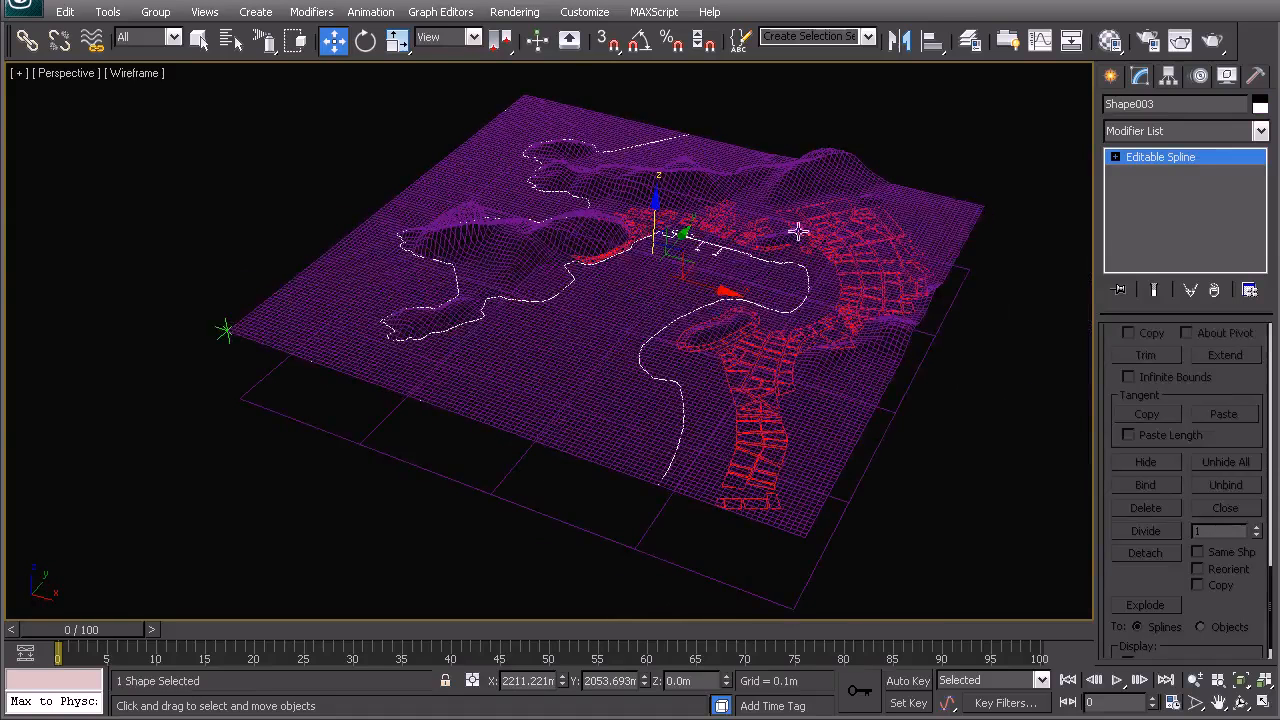
{"action": "key", "text": "ctrl+v"}
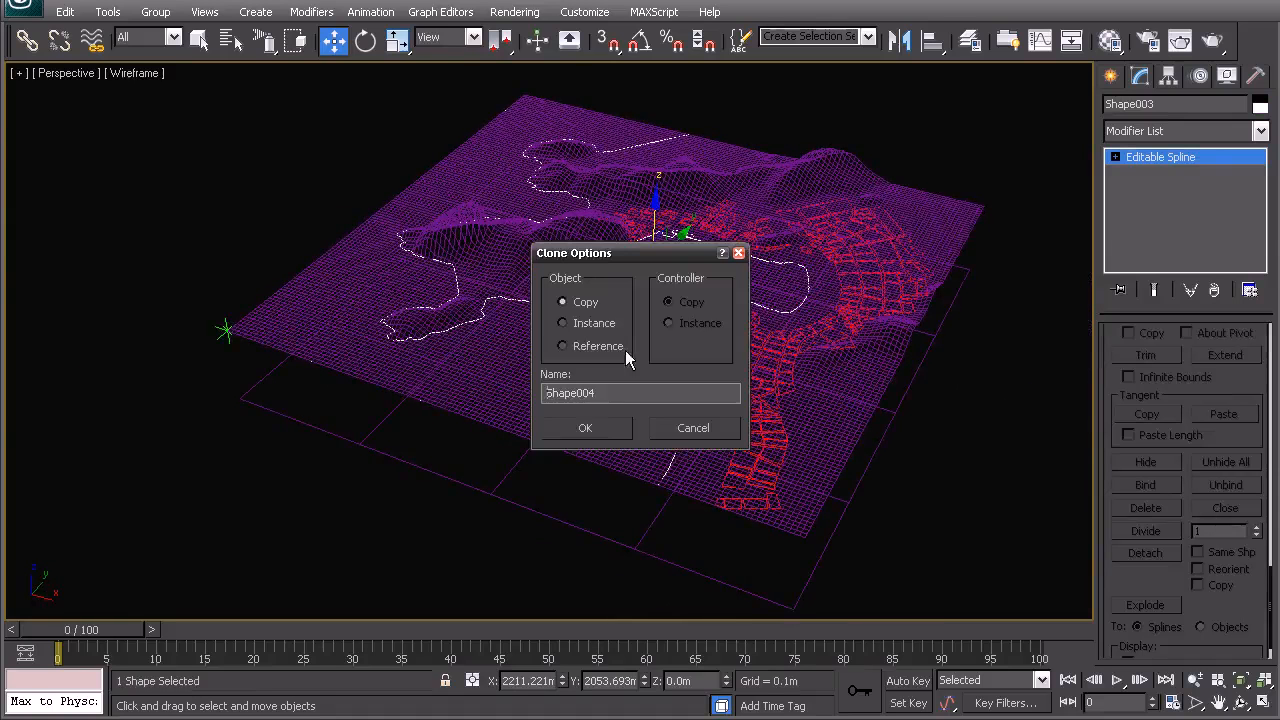
{"action": "left_click", "coordinate": [585, 427]}
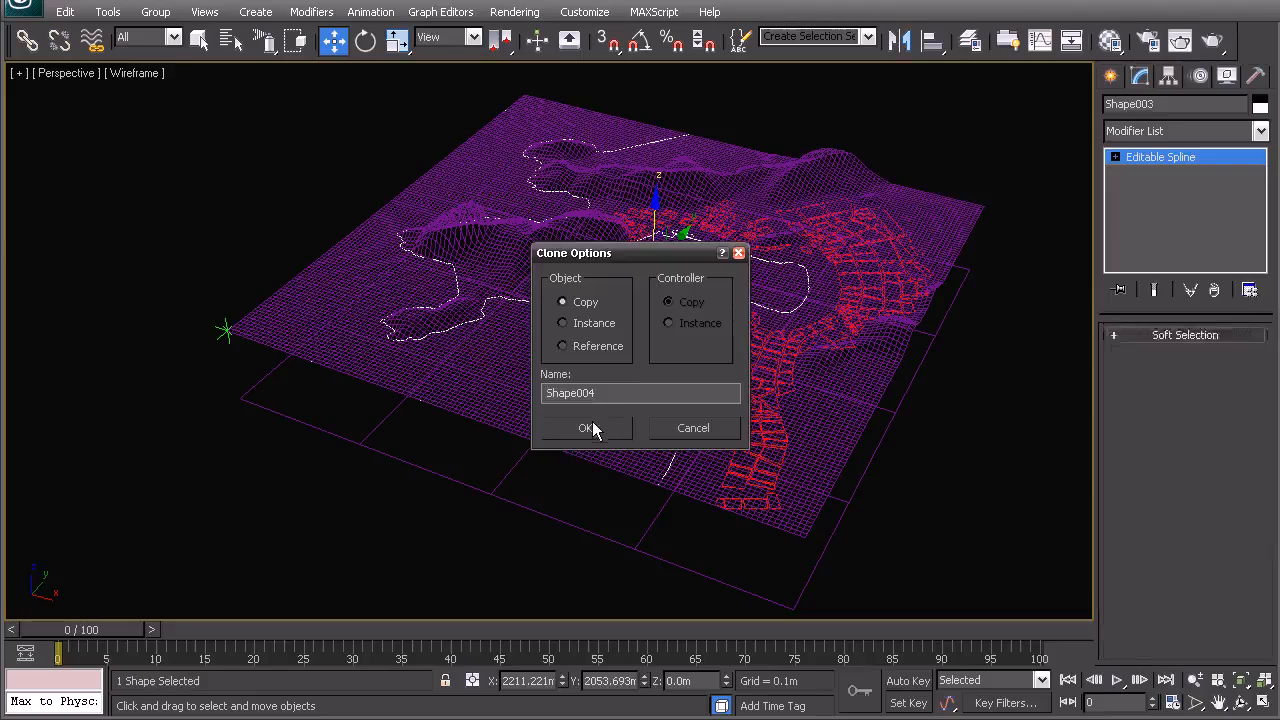
- Isolate the new spline copy together with the plane
{"action": "left_click", "coordinate": [500, 252], "text": "ctrl"}
{"action": "right_click", "coordinate": [506, 250]}
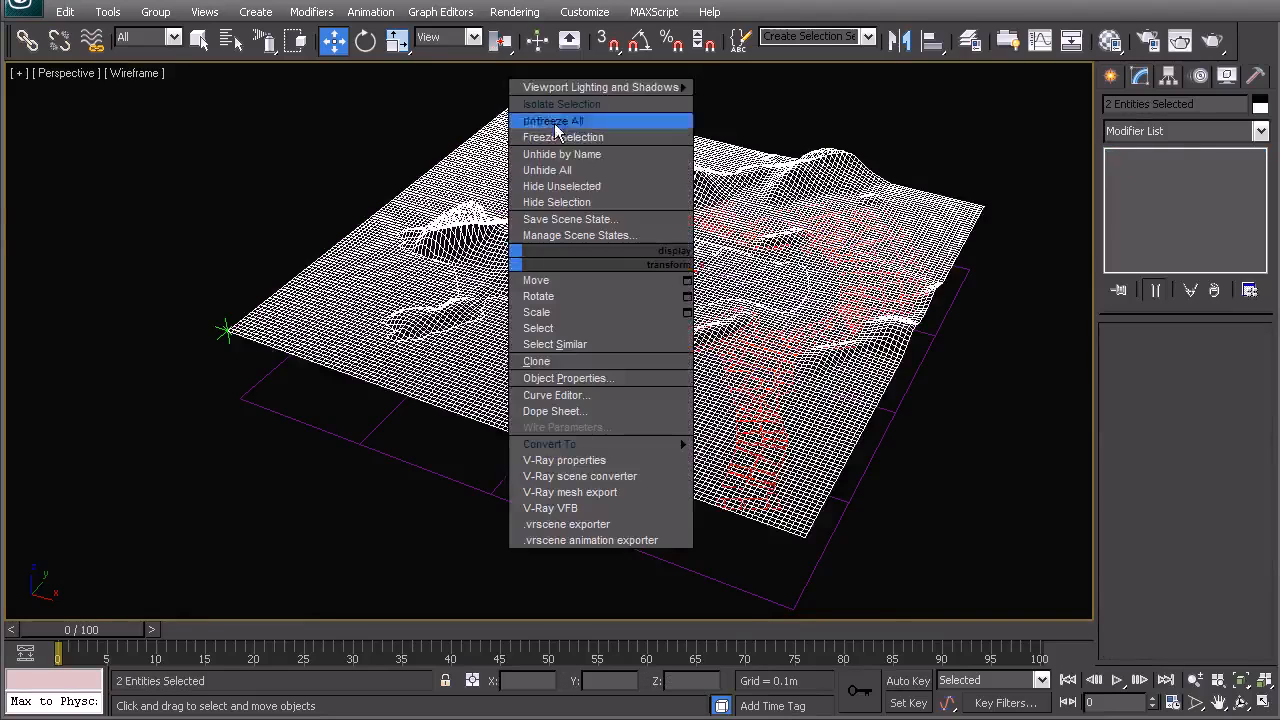
{"action": "left_click", "coordinate": [597, 114]}
{"action": "left_click", "coordinate": [553, 96]}
- Add an Extrude modifier to Shape004 with an amount of about 463.4 m and 10 segments
{"action": "middle_click_drag", "start_coordinate": [632, 272], "coordinate": [608, 170], "text": "alt"}
{"action": "left_click", "coordinate": [636, 243]}
{"action": "left_click", "coordinate": [636, 243]}
{"action": "left_click", "coordinate": [1260, 131]}
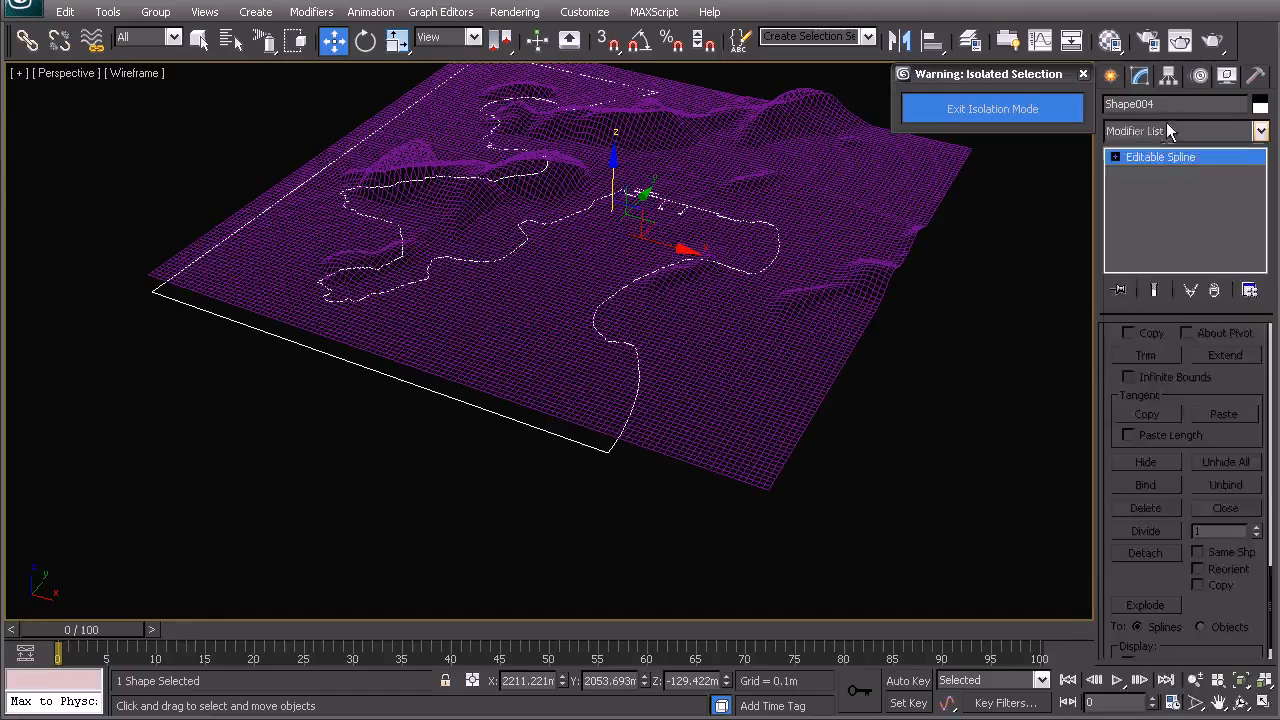
{"action": "type", "text": "ex"}
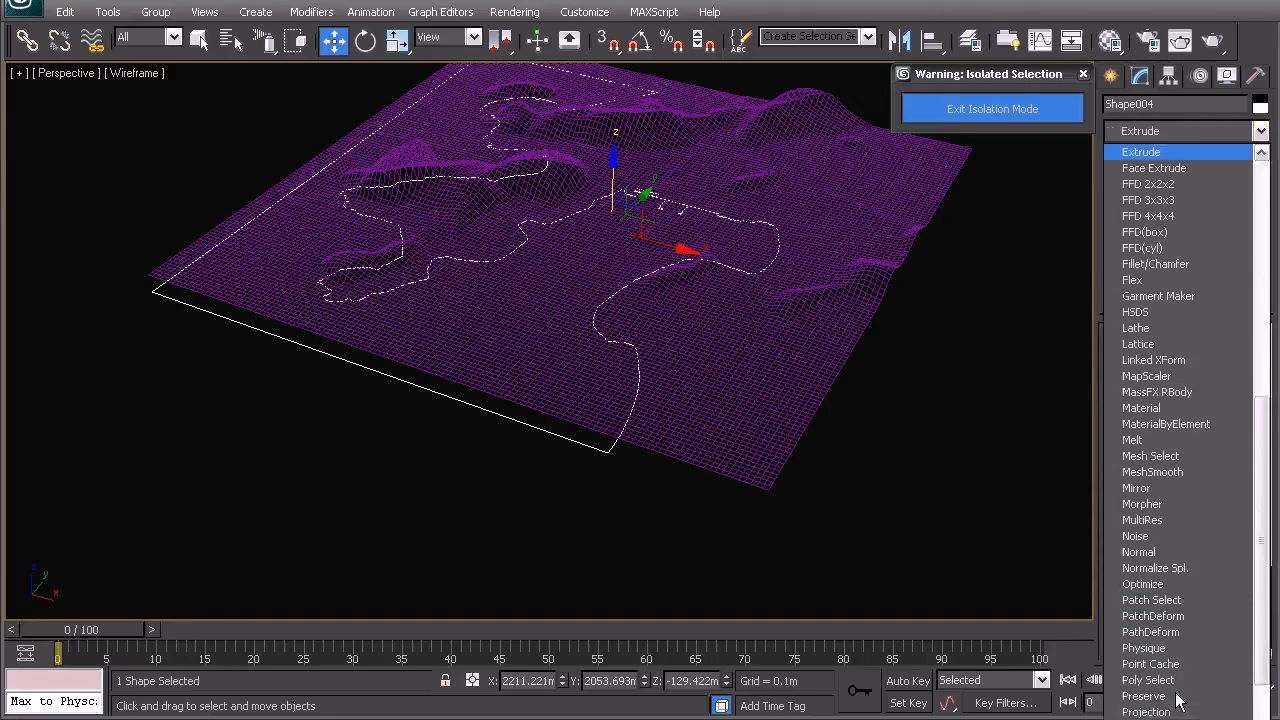
{"action": "key", "text": "Return"}
{"action": "middle_click_drag", "start_coordinate": [619, 297], "coordinate": [621, 326]}
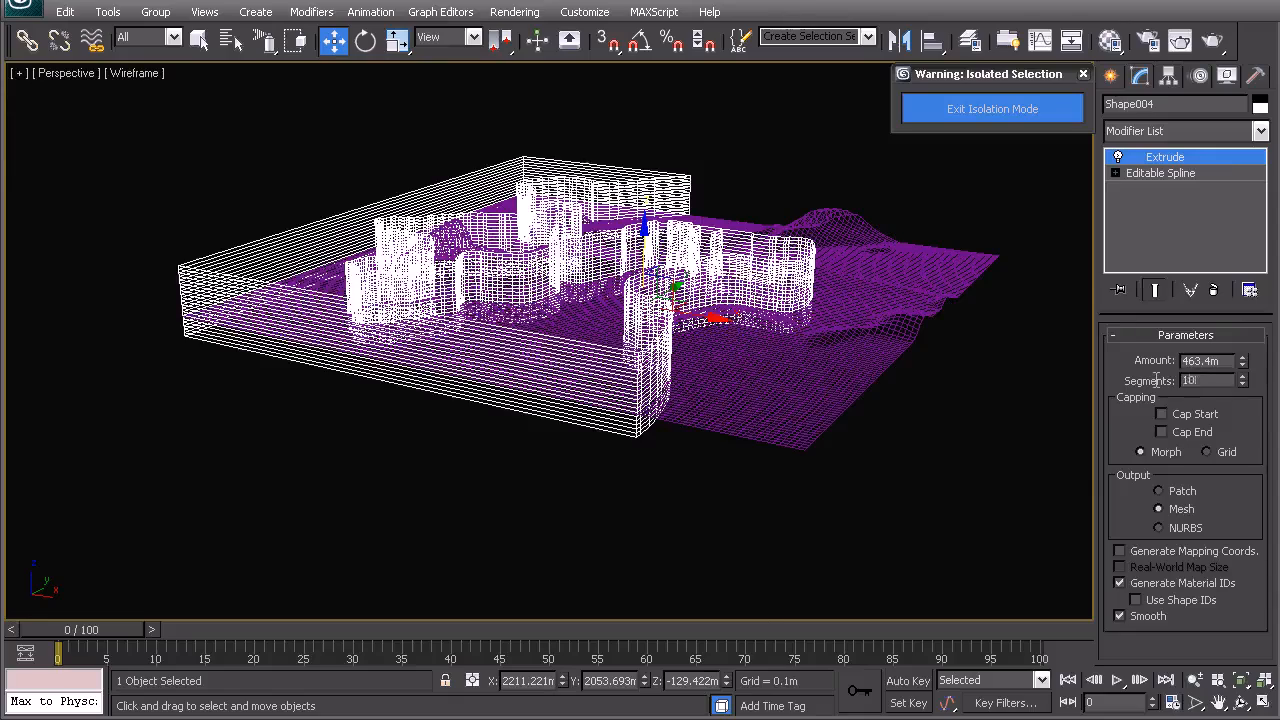
{"action": "key", "text": "Return"}
- Inspect the extruded spline's outline and its base spline in top view
{"action": "middle_click_drag", "start_coordinate": [607, 314], "coordinate": [630, 368]}
{"action": "right_click", "coordinate": [592, 346]}
{"action": "left_click", "coordinate": [542, 324]}
{"action": "middle_click_drag", "start_coordinate": [542, 324], "coordinate": [562, 376]}
{"action": "key", "text": "t"}
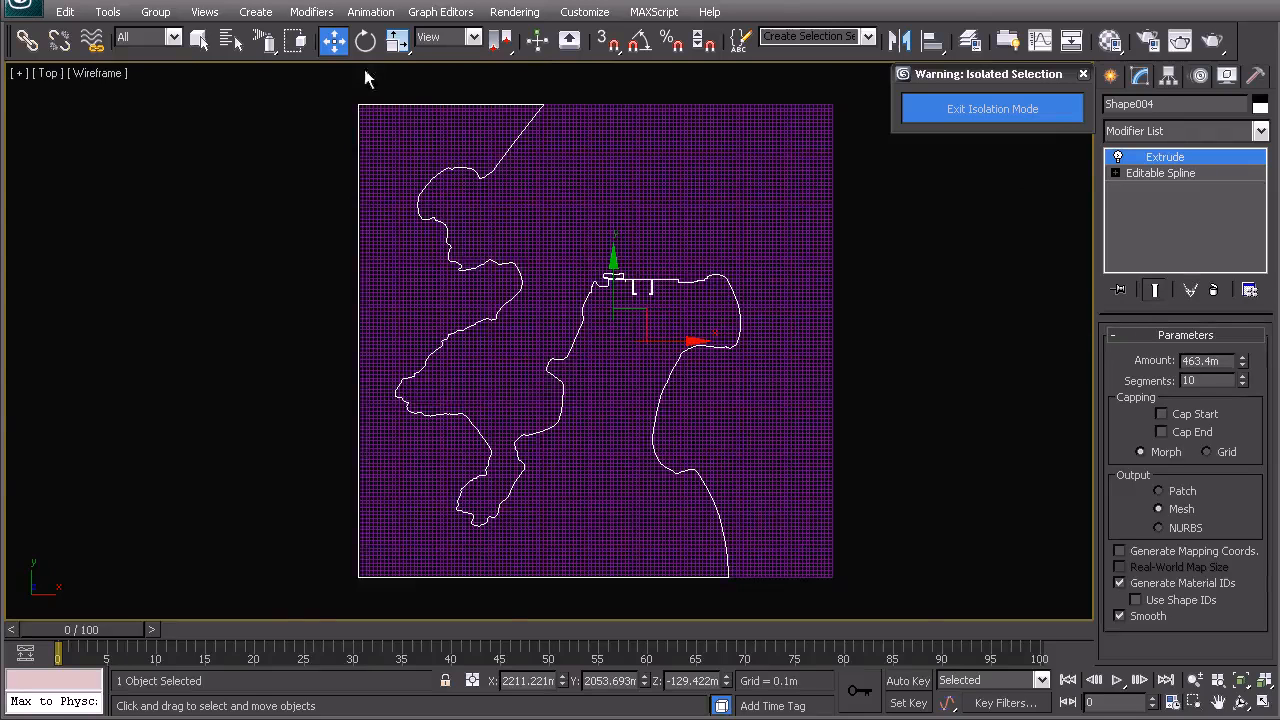
{"action": "middle_click_drag", "start_coordinate": [416, 206], "coordinate": [515, 445]}
{"action": "scroll", "coordinate": [558, 392], "scroll_direction": "up", "scroll_amount": 5}
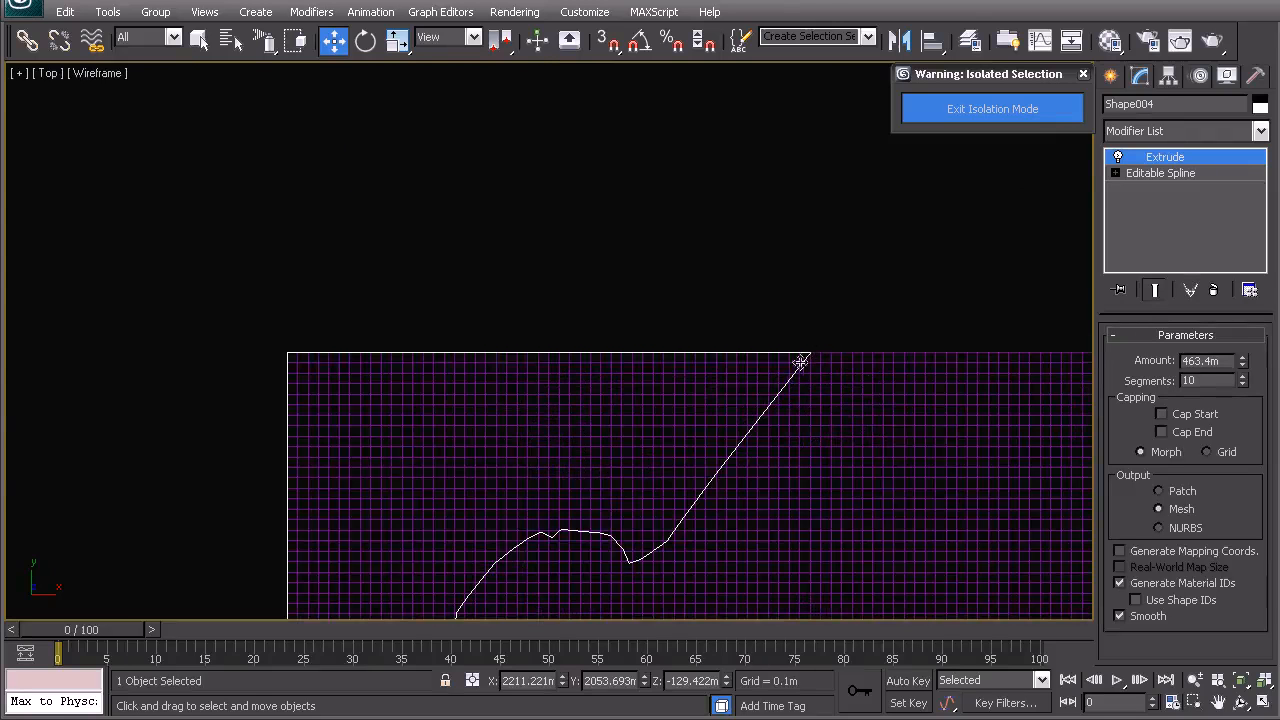
{"action": "left_click", "coordinate": [1175, 172]}
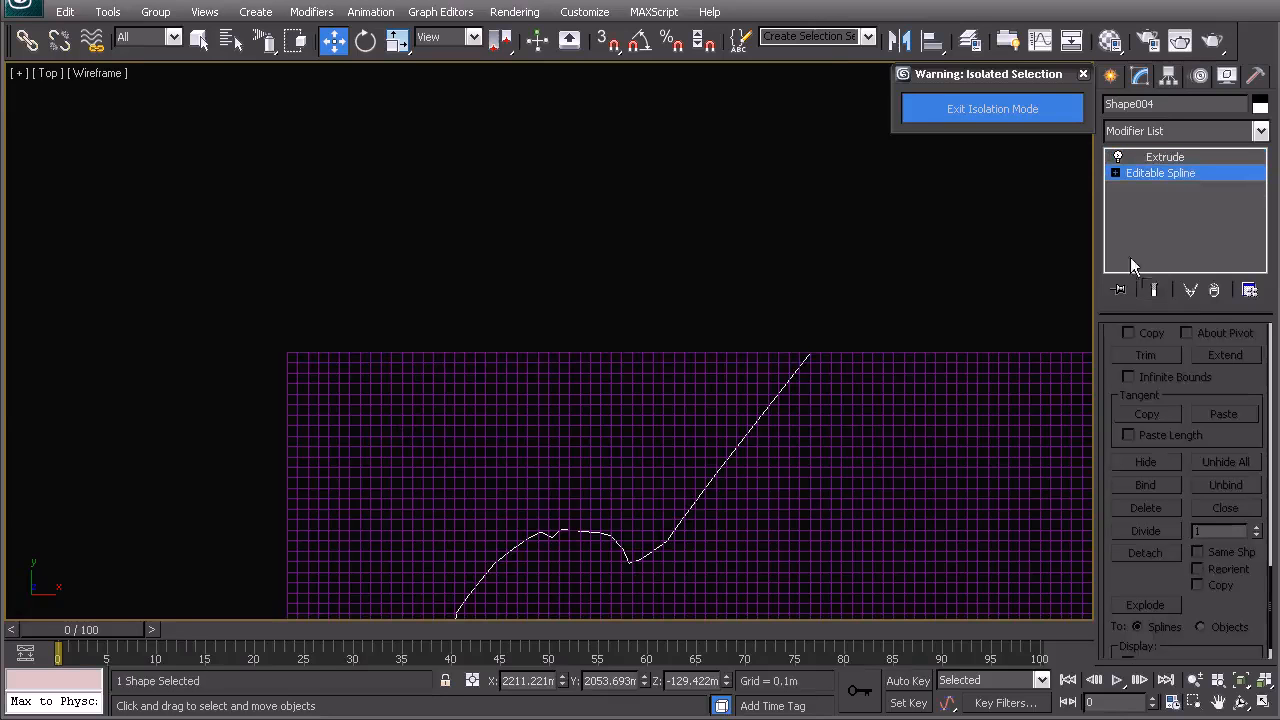
{"action": "scroll", "coordinate": [1270, 578], "scroll_direction": "up", "scroll_amount": 5}
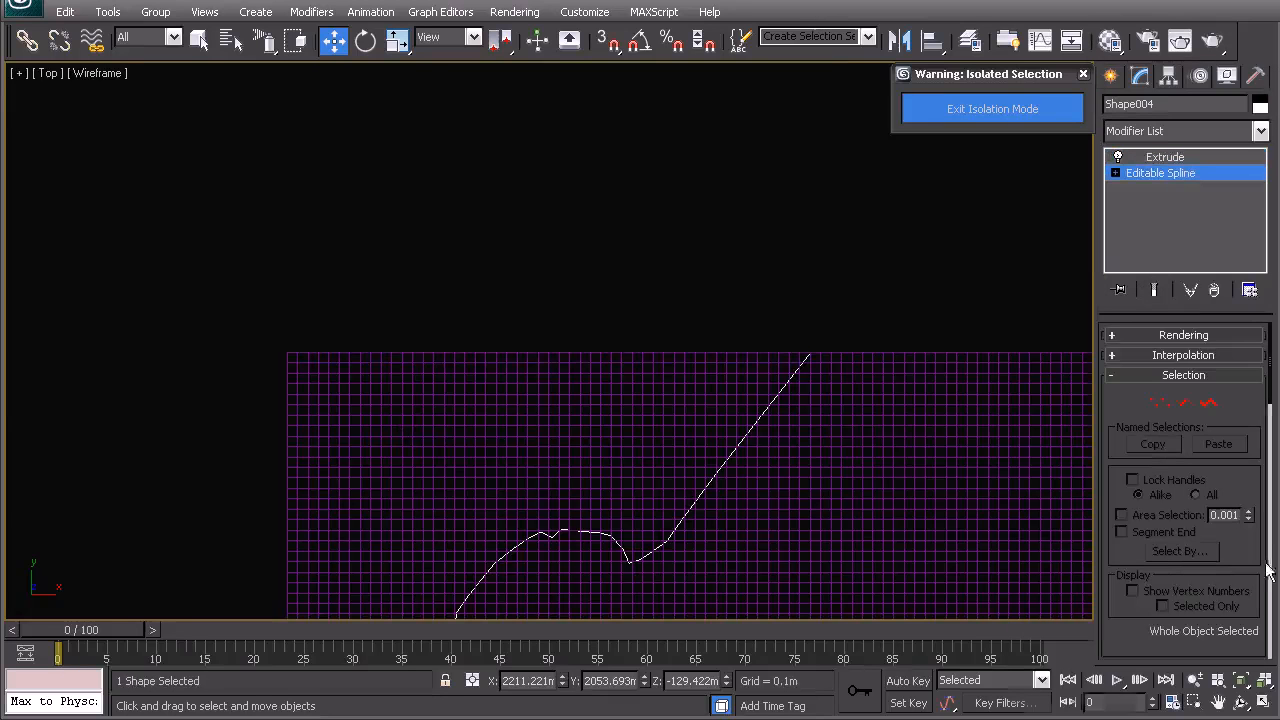
{"action": "middle_click_drag", "start_coordinate": [840, 403], "coordinate": [835, 368]}
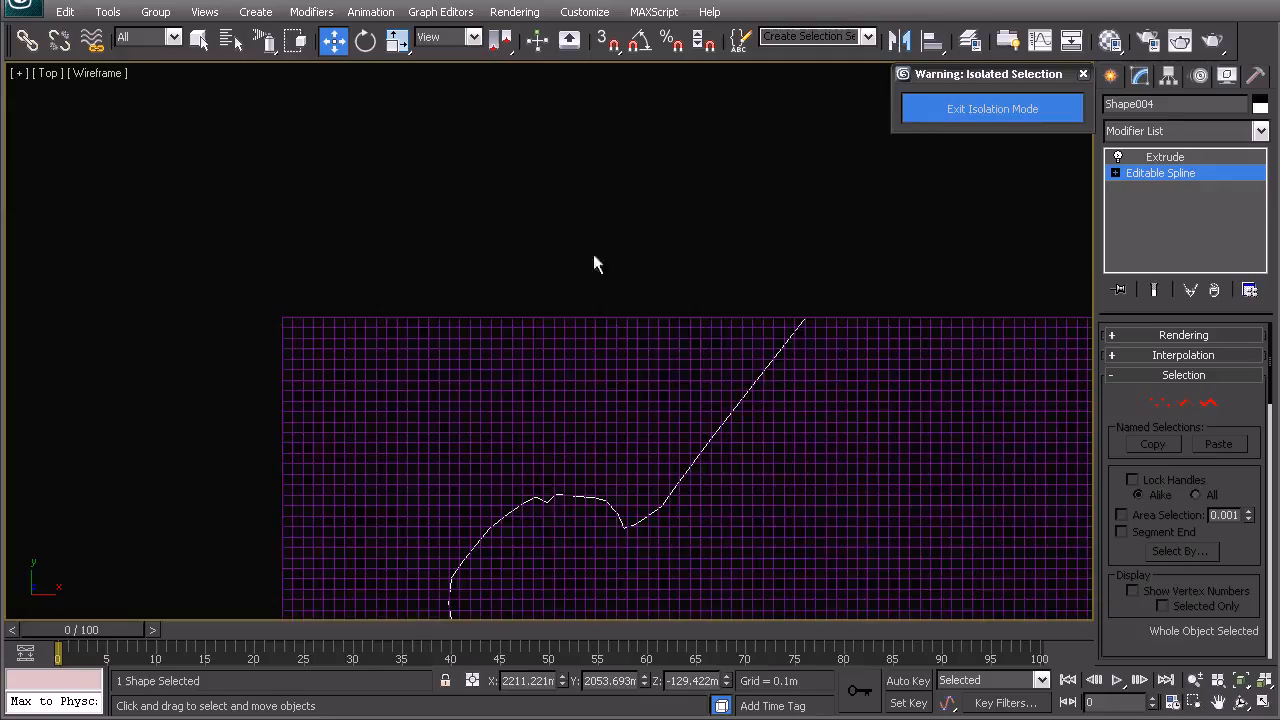
{"action": "scroll", "coordinate": [738, 307], "scroll_direction": "down", "scroll_amount": 6}
{"action": "middle_click_drag", "start_coordinate": [673, 414], "coordinate": [754, 278]}
{"action": "key", "text": "p"}
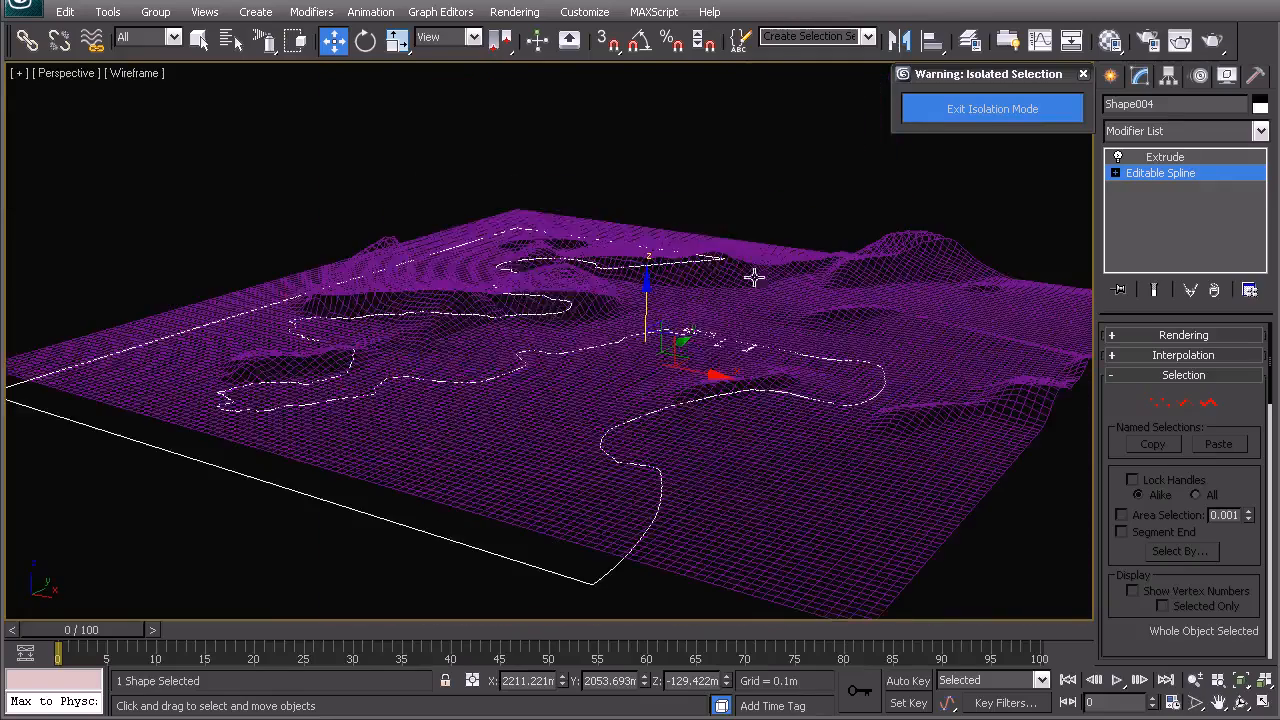
- Select Plane002 and create a ProBoolean compound with Subtraction and No Edge Removal
{"action": "right_click", "coordinate": [583, 214]}
{"action": "left_click", "coordinate": [547, 190]}
{"action": "left_click", "coordinate": [554, 186]}
{"action": "left_click", "coordinate": [849, 473]}
{"action": "middle_click_drag", "start_coordinate": [849, 473], "coordinate": [777, 420]}
{"action": "mouse_move", "coordinate": [777, 420]}
{"action": "middle_mouse_down", "text": "alt"}
{"action": "mouse_move", "coordinate": [762, 395]}
{"action": "mouse_move", "coordinate": [832, 458]}
{"action": "mouse_move", "coordinate": [775, 435]}
{"action": "middle_mouse_up", "text": "alt"}
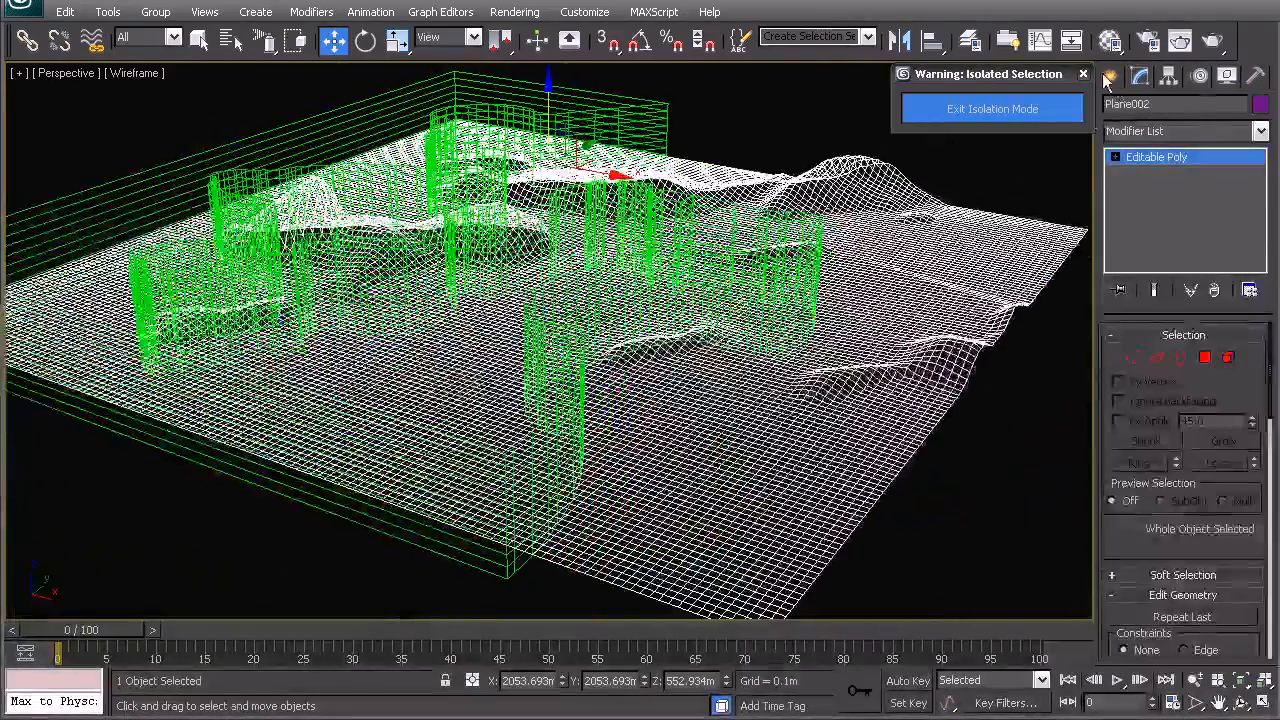
{"action": "left_click", "coordinate": [1108, 80]}
{"action": "left_click", "coordinate": [1147, 311]}
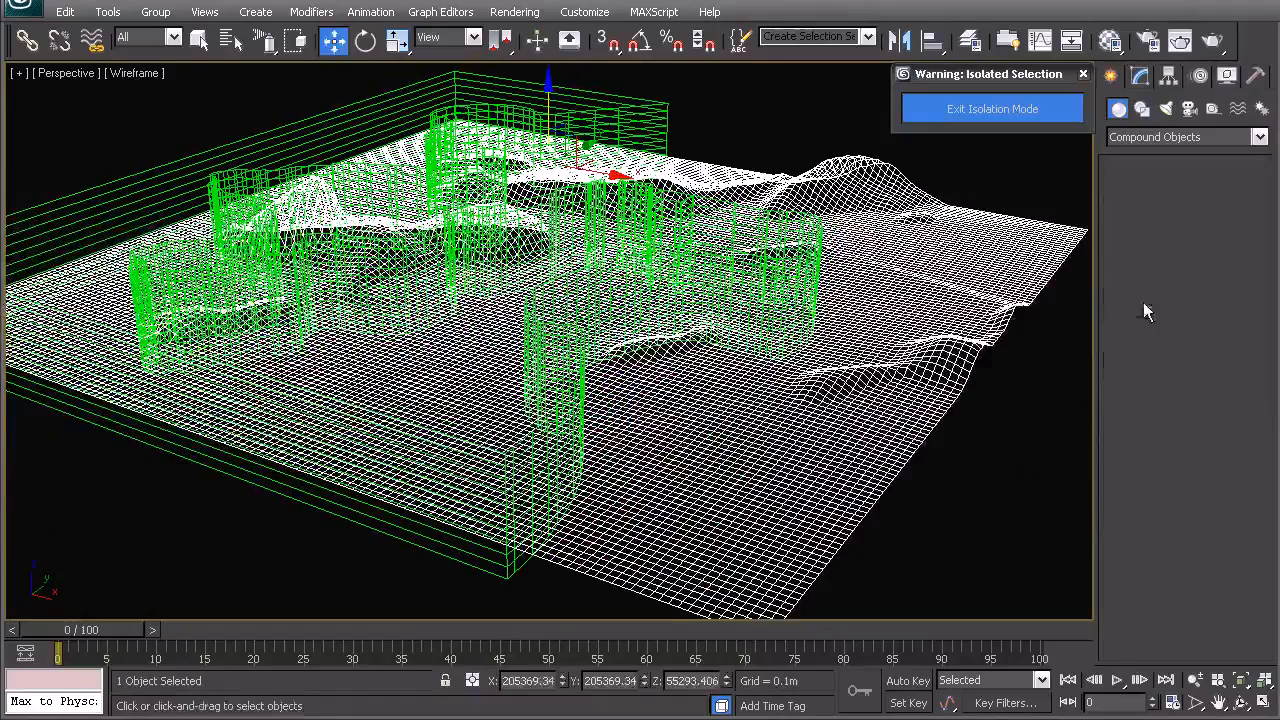
{"action": "left_click_drag", "start_coordinate": [1271, 383], "coordinate": [1217, 489]}
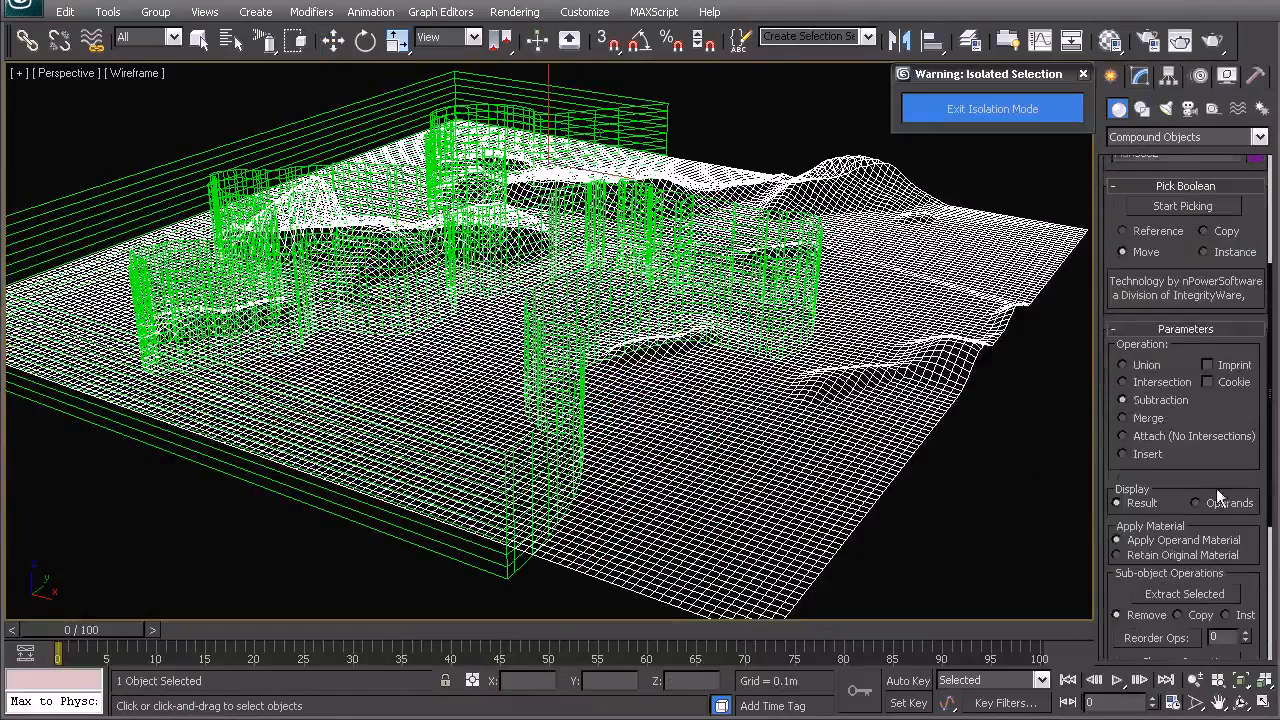
{"action": "left_click_drag", "start_coordinate": [1262, 432], "coordinate": [1268, 625]}
{"action": "left_click", "coordinate": [1208, 648]}
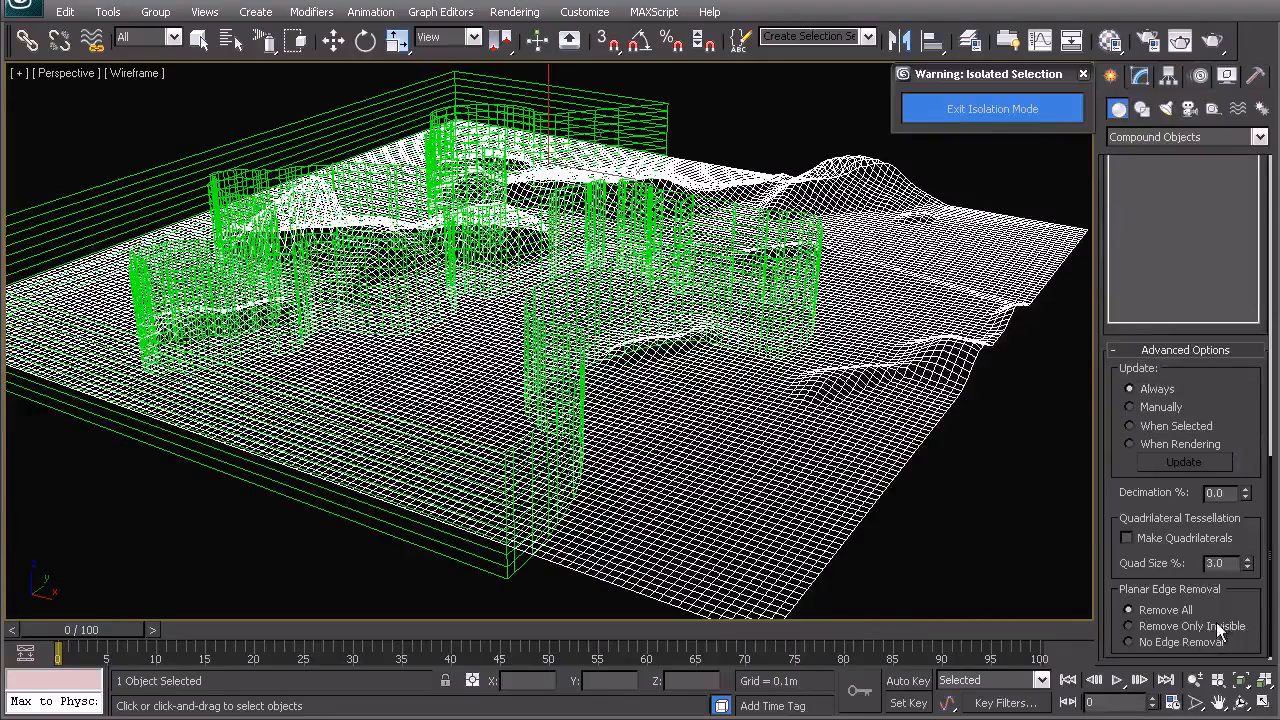
{"action": "left_click_drag", "start_coordinate": [1270, 517], "coordinate": [1267, 572]}
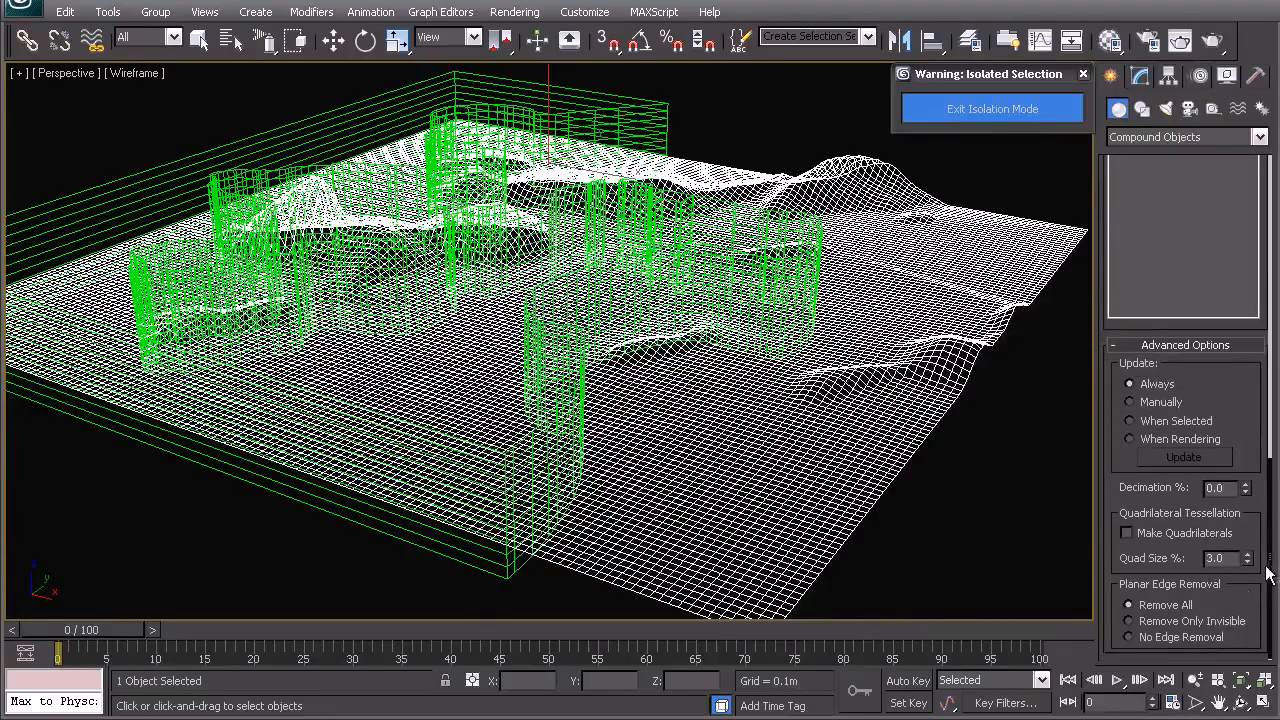
{"action": "left_click", "coordinate": [1129, 637]}
- Pick the extruded Shape004 as the operand to subtract from Plane002
{"action": "middle_click_drag", "start_coordinate": [548, 424], "coordinate": [600, 424]}
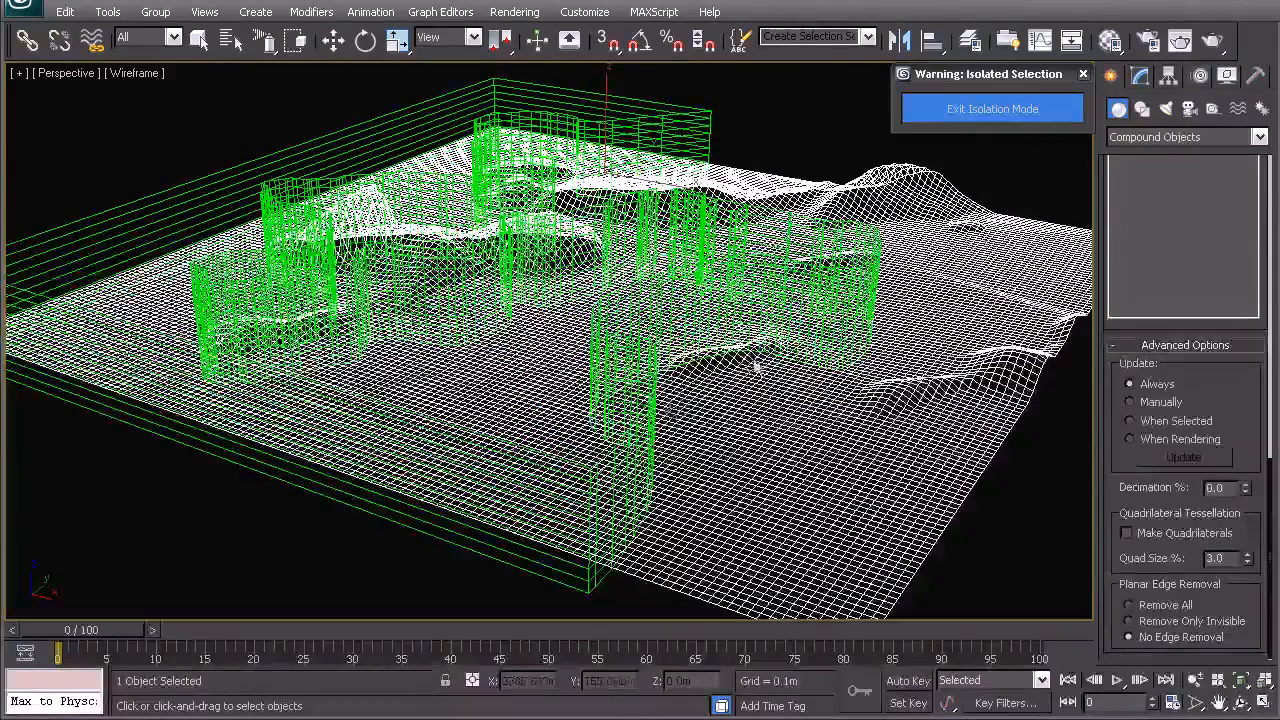
{"action": "middle_click_drag", "start_coordinate": [610, 314], "coordinate": [633, 334]}
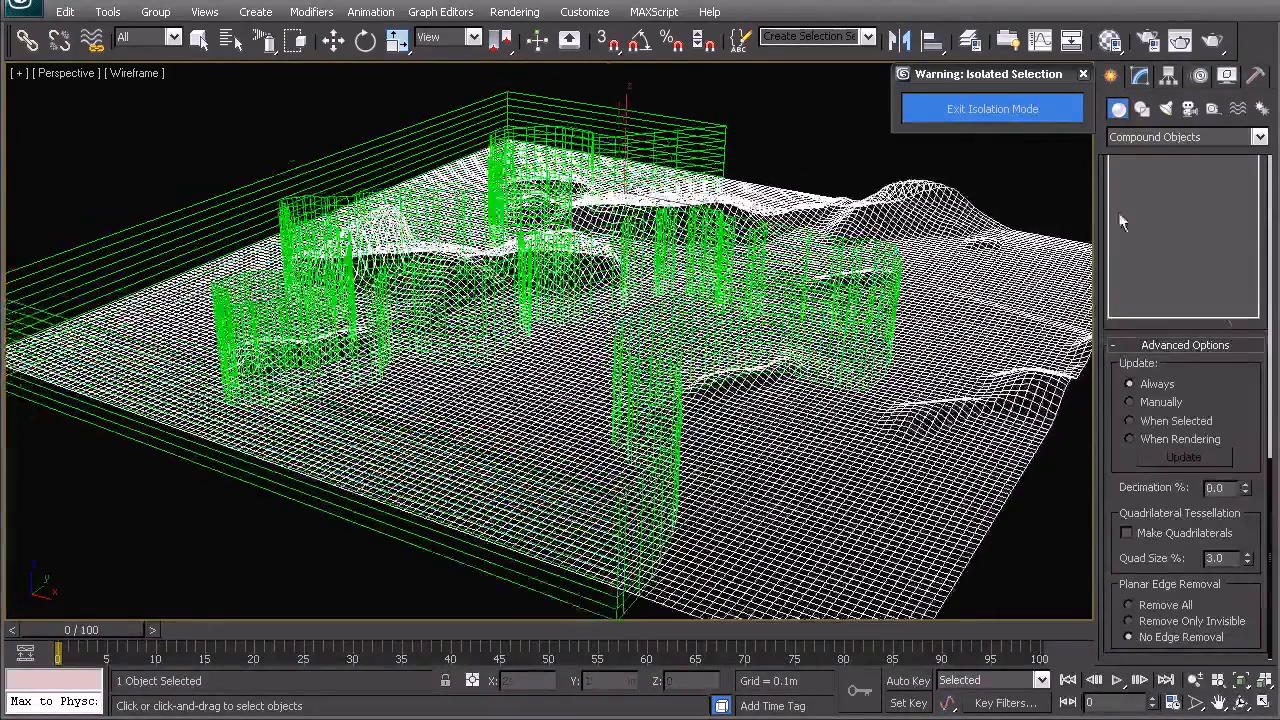
{"action": "left_click_drag", "start_coordinate": [1268, 470], "coordinate": [1263, 213]}
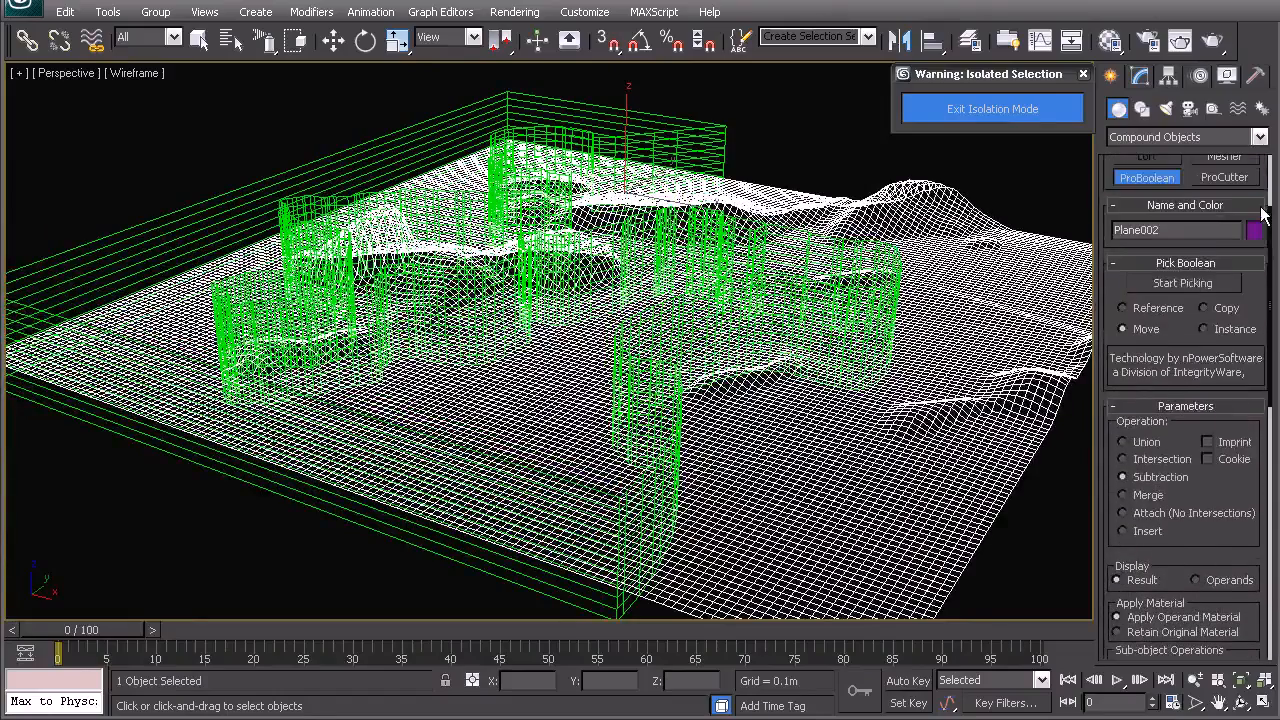
{"action": "left_click", "coordinate": [1180, 285]}
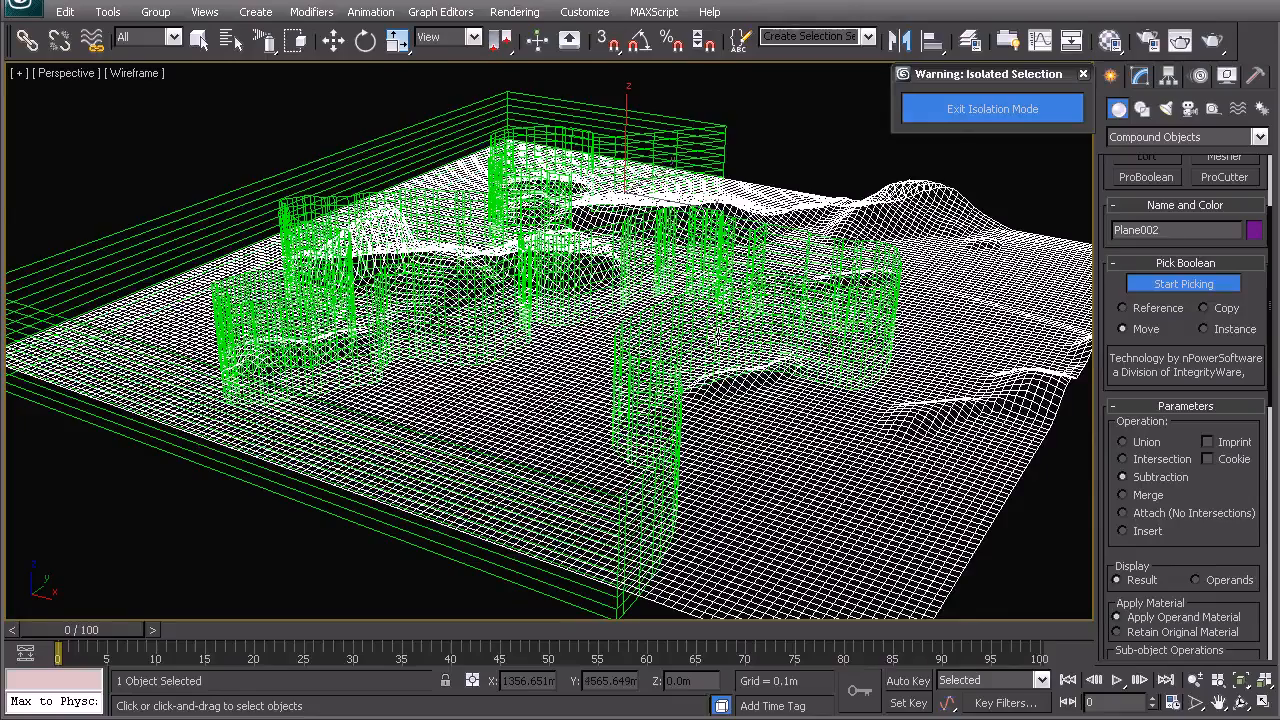
{"action": "left_click", "coordinate": [718, 336]}
{"action": "middle_click_drag", "start_coordinate": [682, 394], "coordinate": [634, 306]}
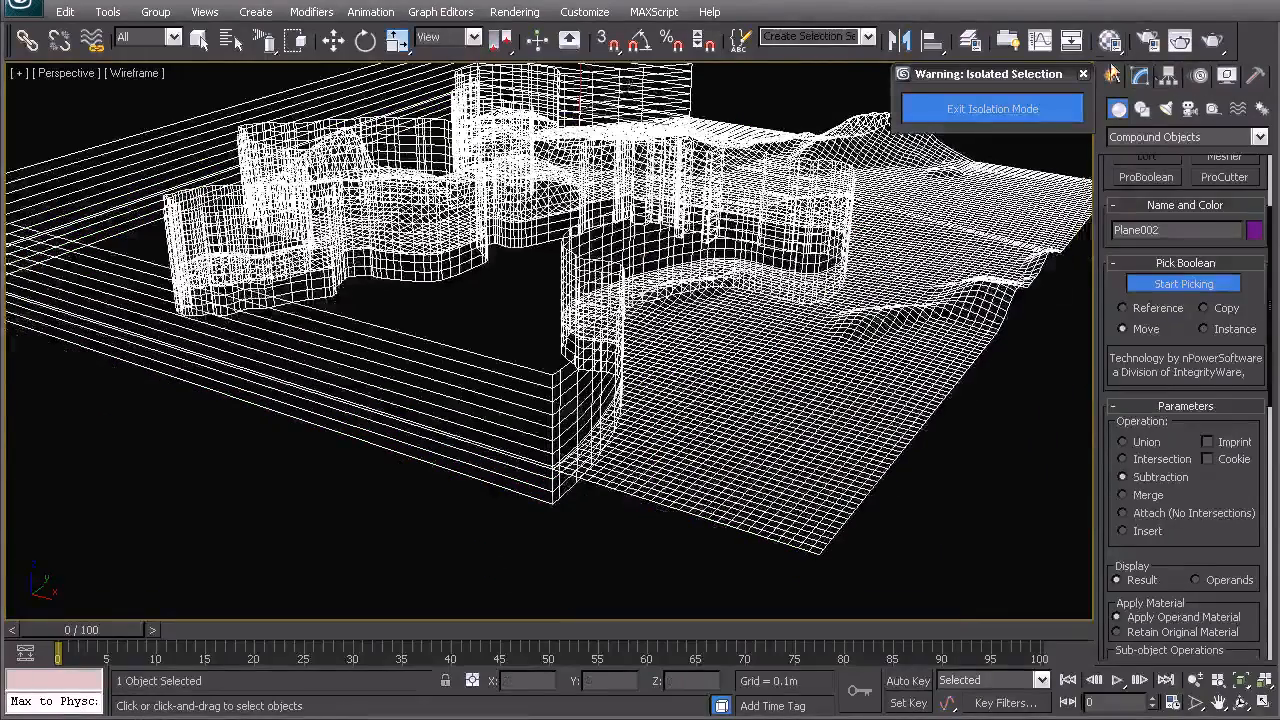
- Add an Edit Poly modifier to the boolean plane
{"action": "left_click", "coordinate": [1140, 77]}
{"action": "left_click", "coordinate": [1172, 136]}
{"action": "key", "text": "e"}
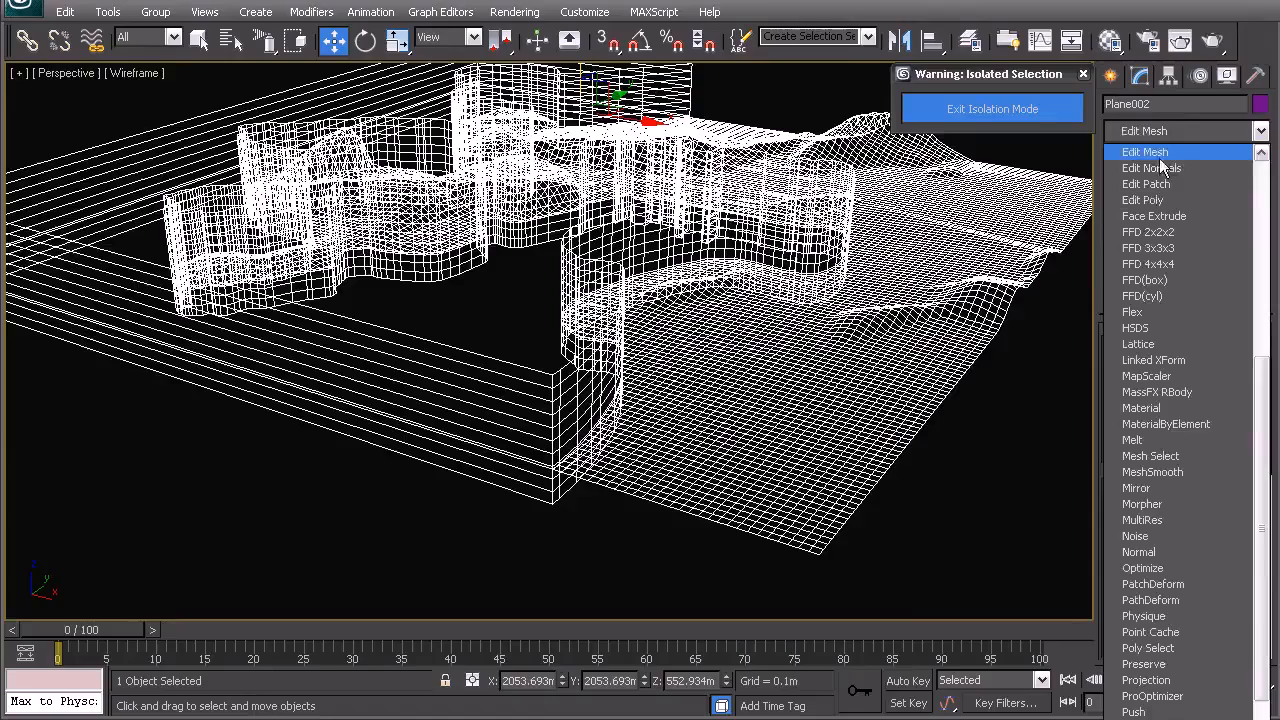
{"action": "left_click", "coordinate": [1159, 200]}
- Try deleting a selected element of the boolean result twice, undoing each deletion
{"action": "left_click", "coordinate": [1228, 491]}
{"action": "left_click", "coordinate": [468, 418]}
{"action": "scroll", "coordinate": [592, 328], "scroll_direction": "down", "scroll_amount": 5}
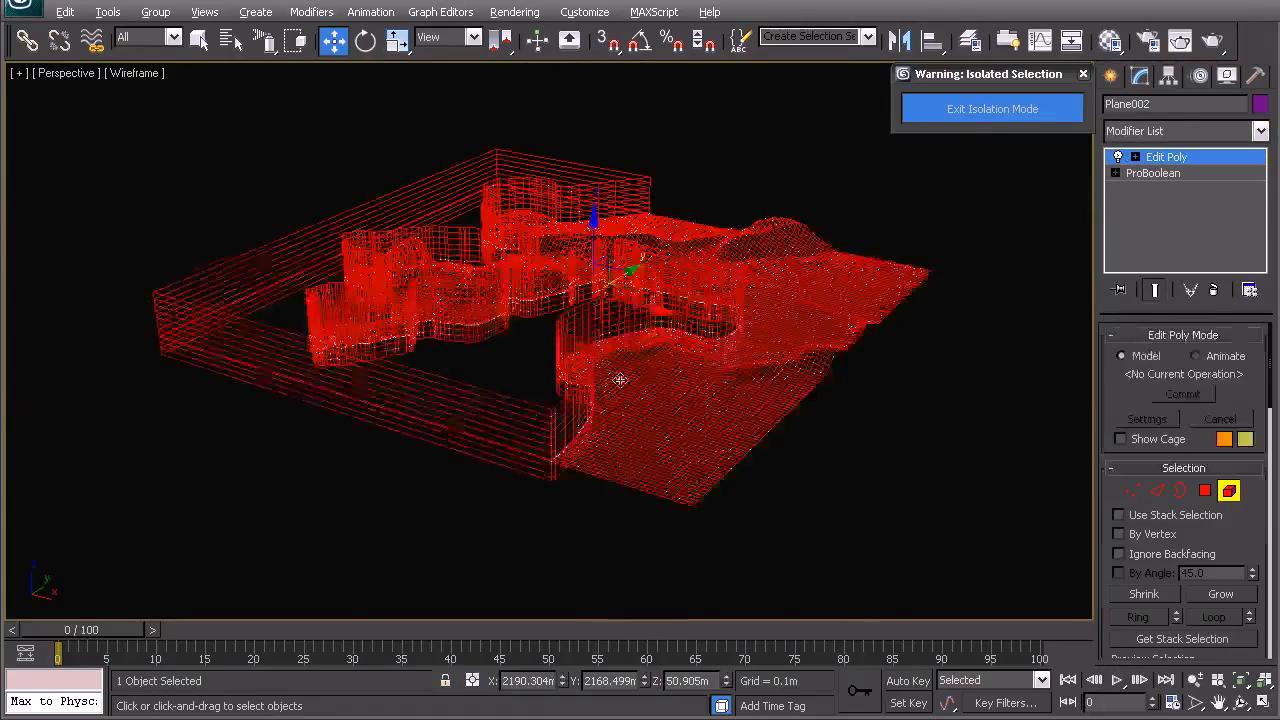
{"action": "middle_click_drag", "start_coordinate": [620, 377], "coordinate": [598, 382], "text": "alt"}
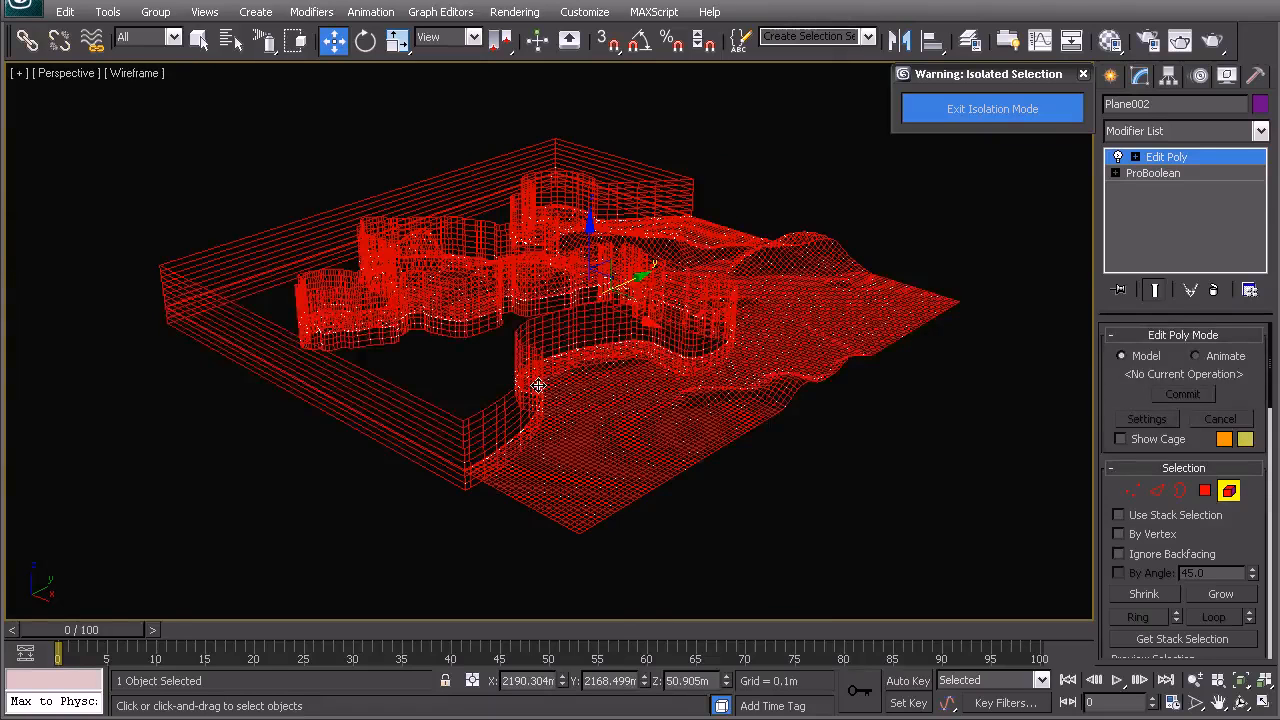
{"action": "key", "text": "Delete"}
{"action": "scroll", "coordinate": [577, 417], "scroll_direction": "up", "scroll_amount": 8}
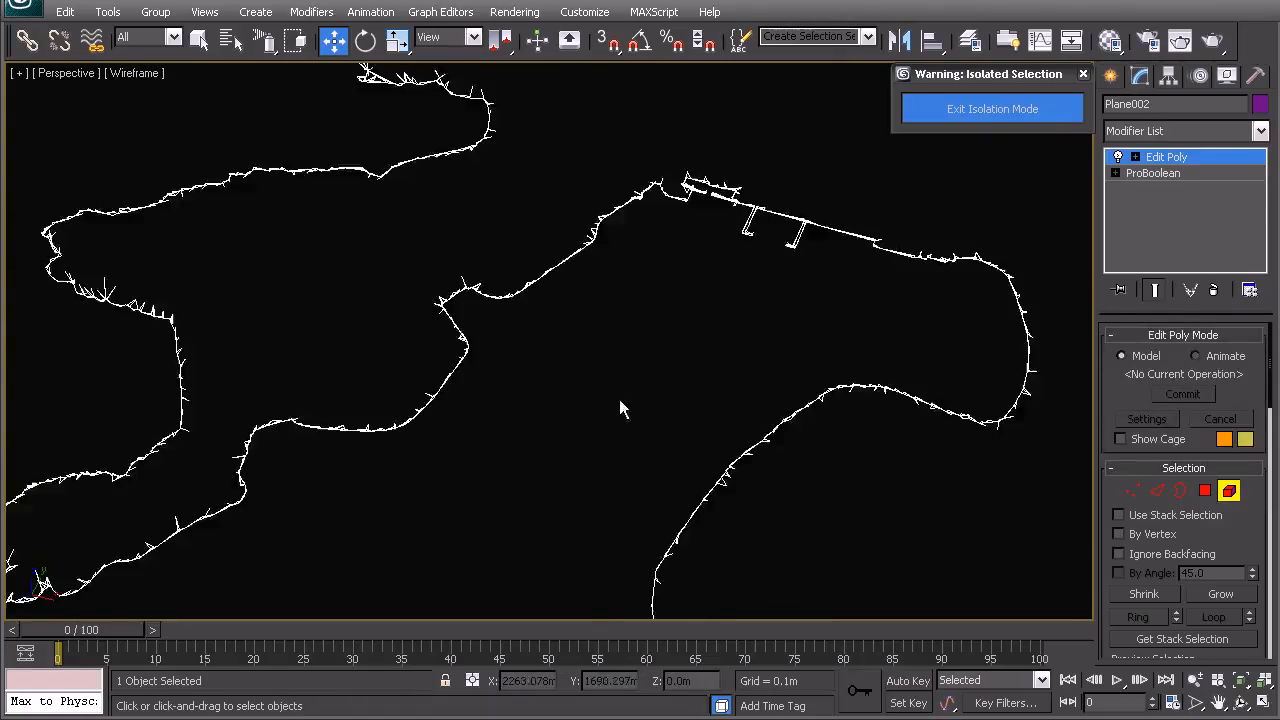
{"action": "key", "text": "ctrl+z"}
{"action": "middle_click_drag", "start_coordinate": [629, 363], "coordinate": [578, 301], "text": "alt"}
{"action": "key", "text": "Delete"}
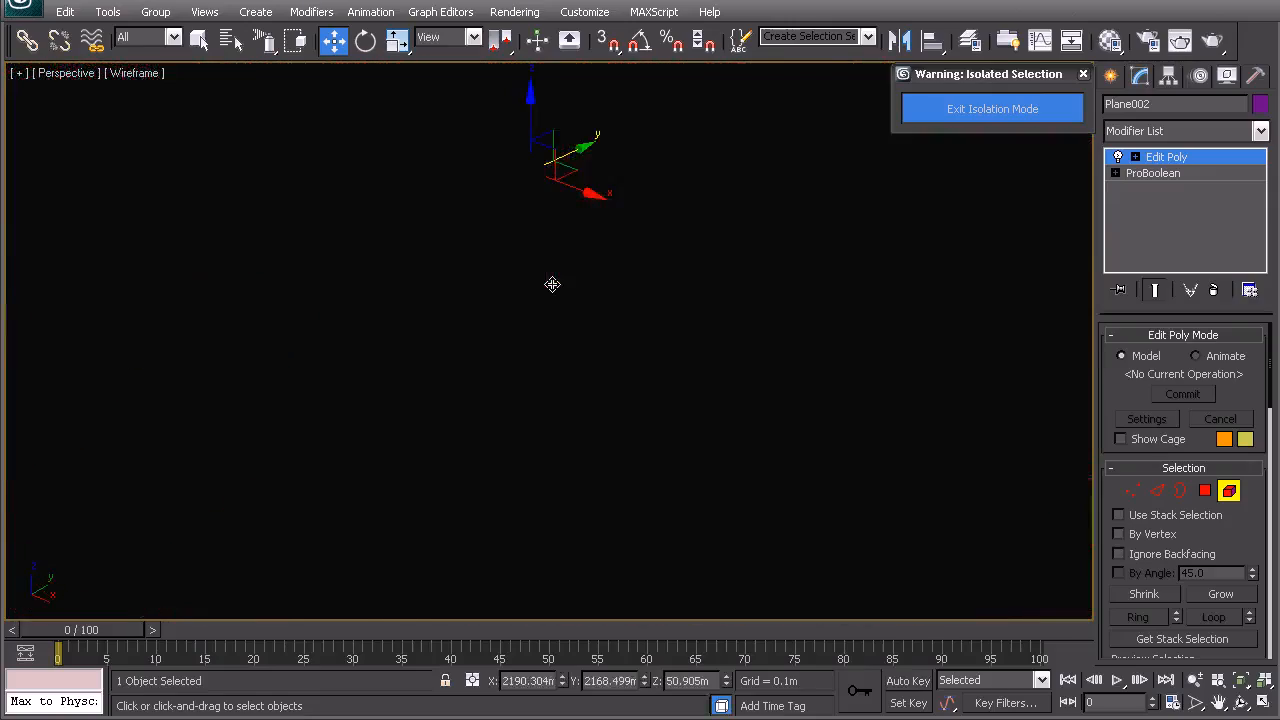
{"action": "key", "text": "ctrl+z"}
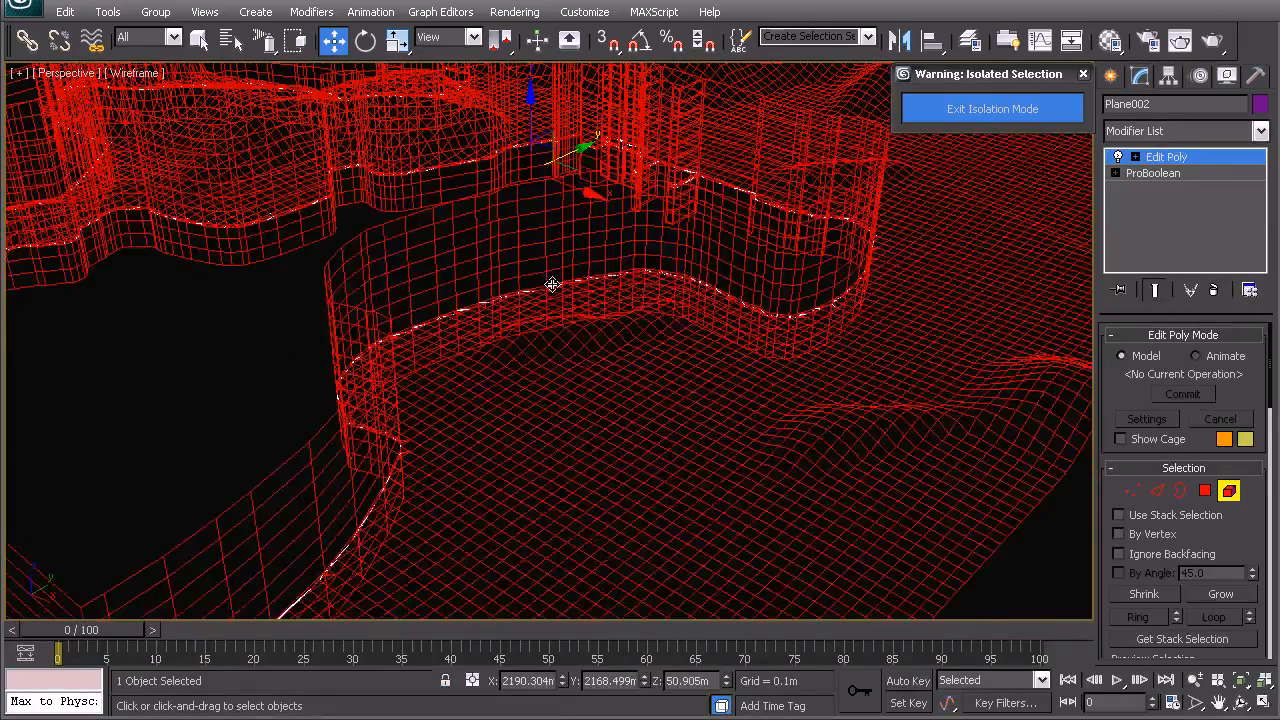
- Undo the Edit Poly modifier
{"action": "key", "text": "z"}
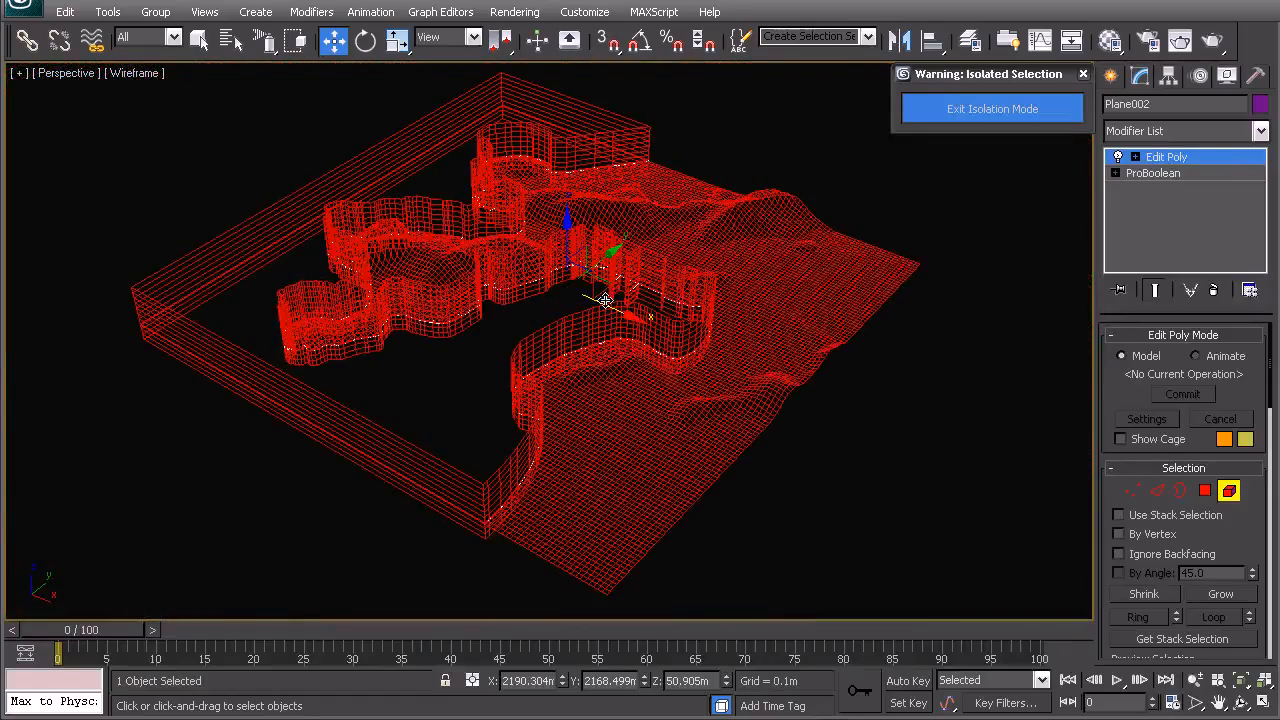
{"action": "key", "text": "ctrl+z"}
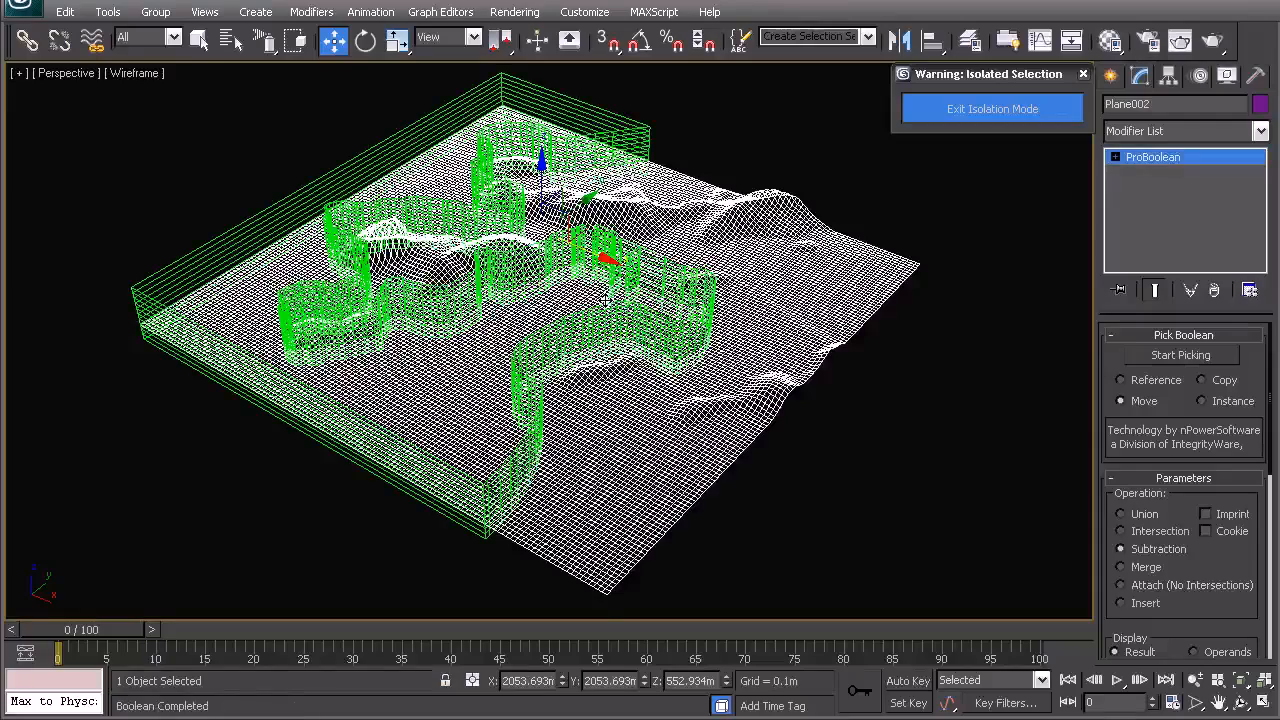
- Select the extruded spline and the ProBoolean plane in turn
{"action": "right_click", "coordinate": [592, 302]}
{"action": "left_click", "coordinate": [571, 284]}
{"action": "left_click", "coordinate": [637, 137]}
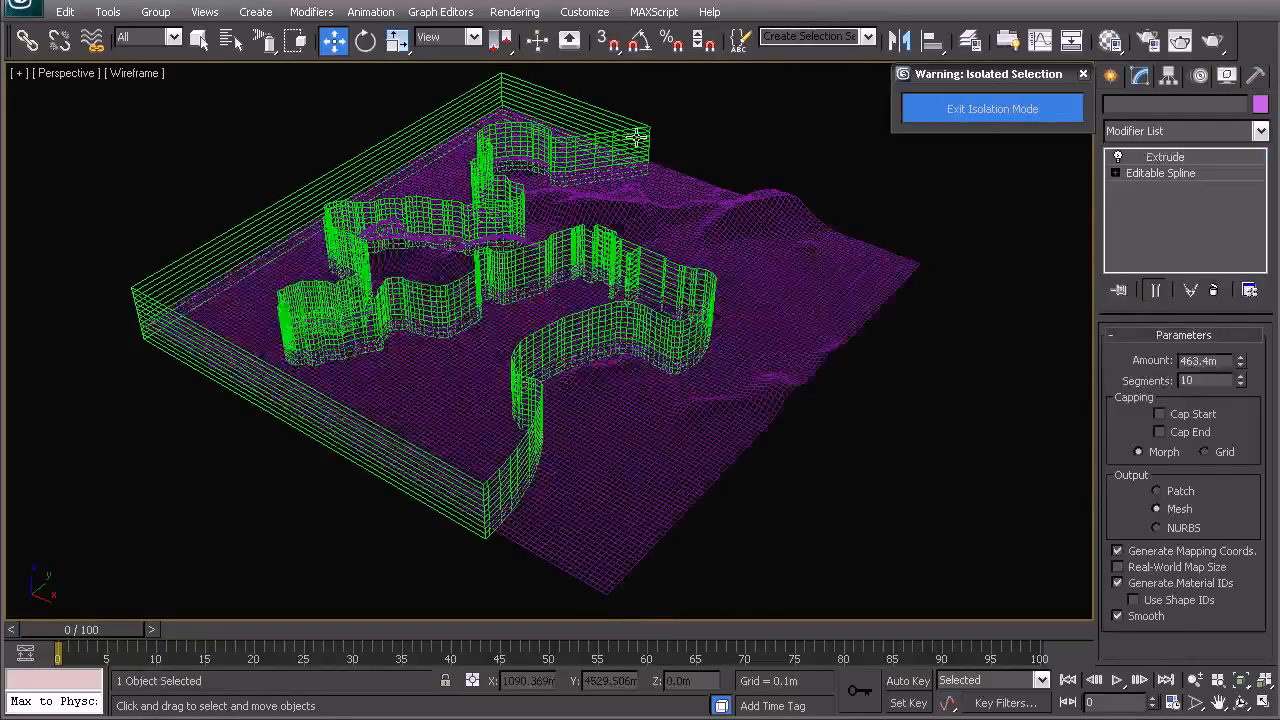
{"action": "middle_click_drag", "start_coordinate": [628, 461], "coordinate": [642, 421]}
{"action": "left_click", "coordinate": [642, 421]}
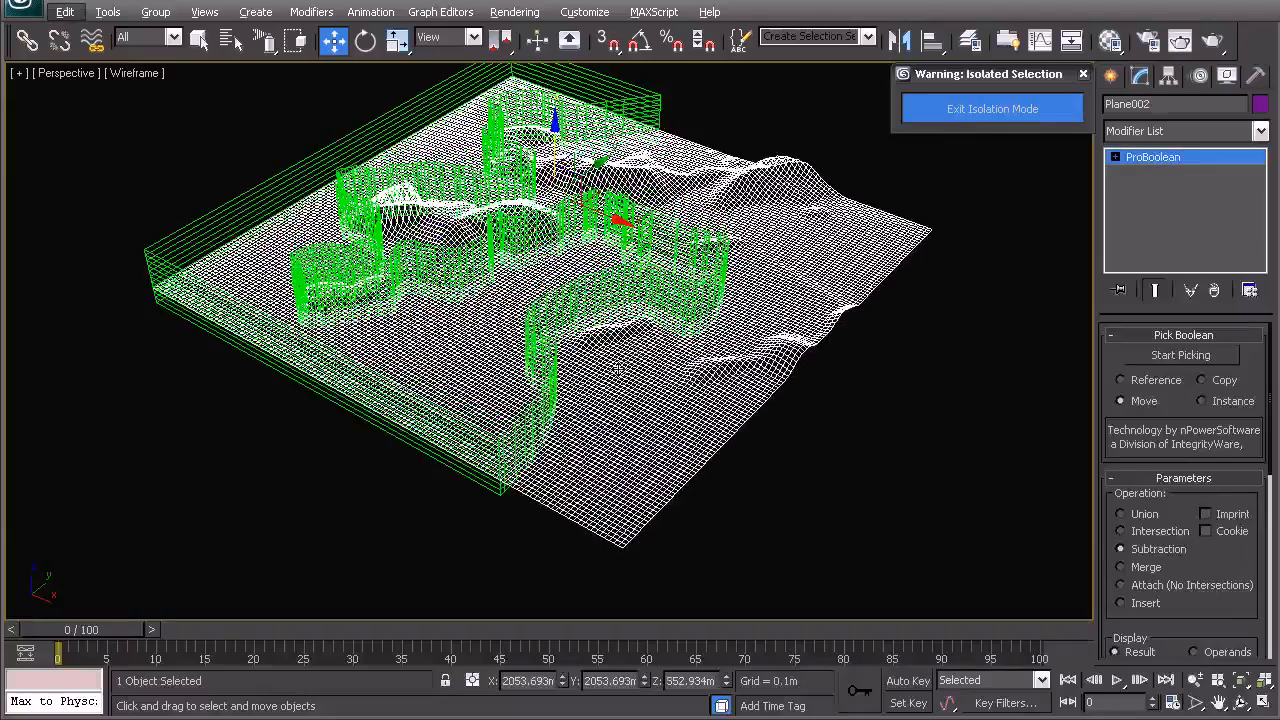
- Select the extruded contour spline and move its top-left corner vertex outward beyond the plane's edge
{"action": "left_click", "coordinate": [646, 102]}
{"action": "key", "text": "t"}
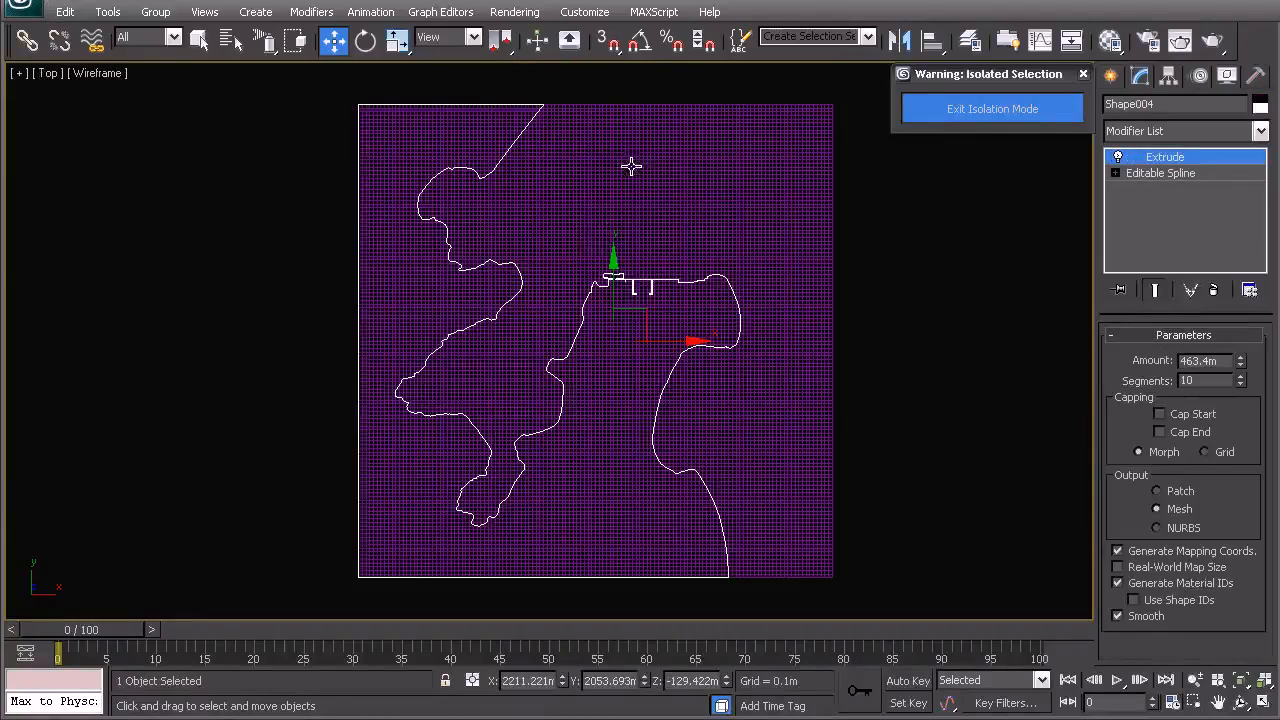
{"action": "left_click", "coordinate": [1170, 174]}
{"action": "left_click", "coordinate": [1158, 402]}
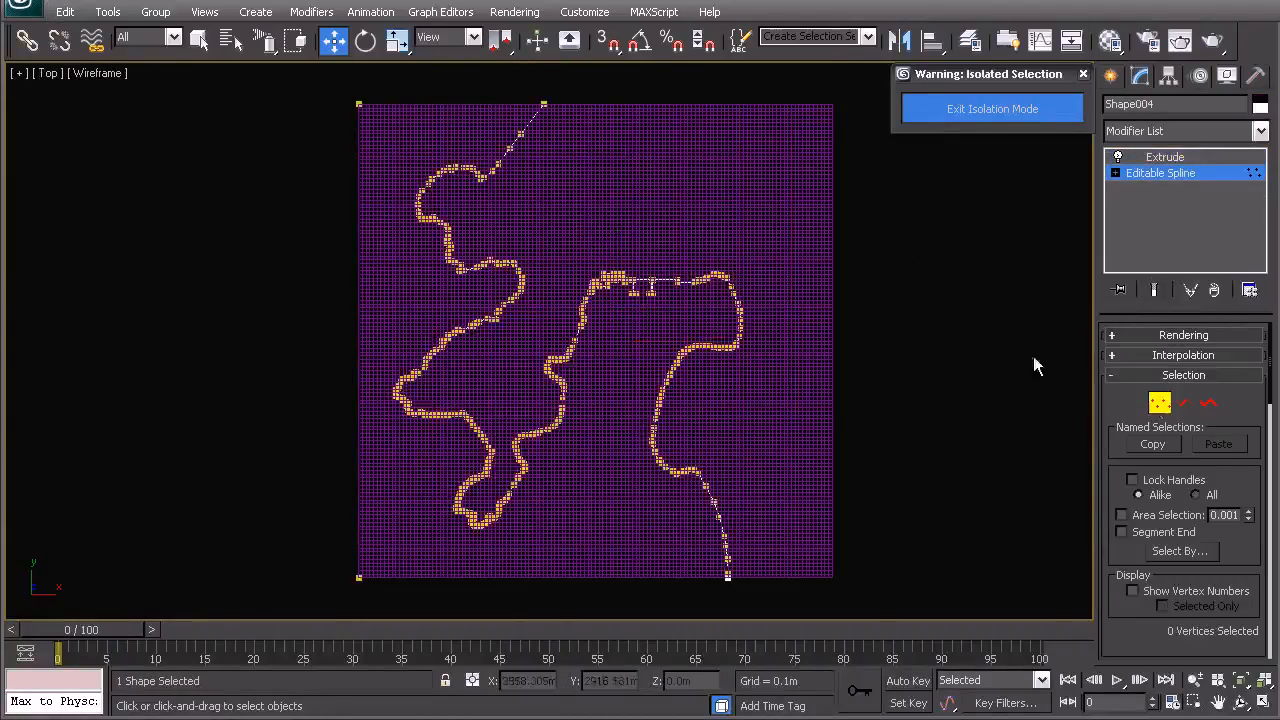
{"action": "scroll", "coordinate": [539, 318], "scroll_direction": "up", "scroll_amount": 5}
{"action": "left_click_drag", "start_coordinate": [241, 202], "coordinate": [280, 259]}
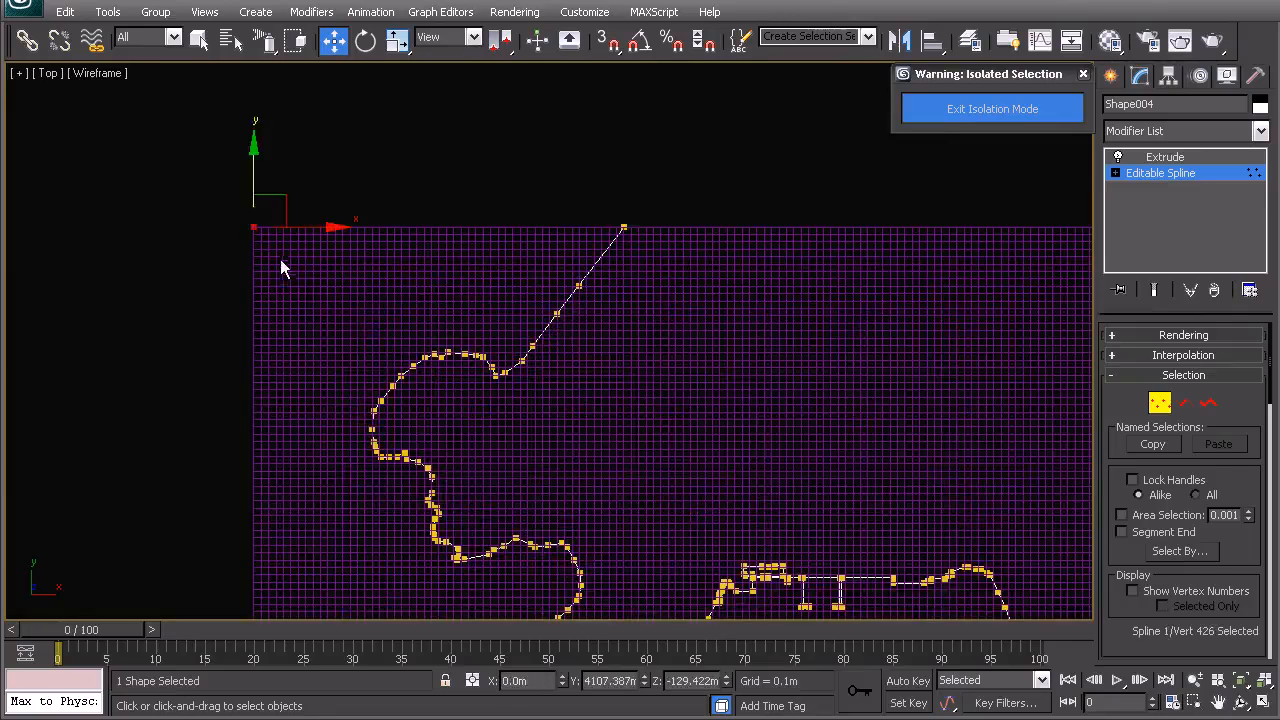
{"action": "left_click_drag", "start_coordinate": [284, 191], "coordinate": [168, 32]}
{"action": "scroll", "coordinate": [334, 258], "scroll_direction": "down", "scroll_amount": 3}
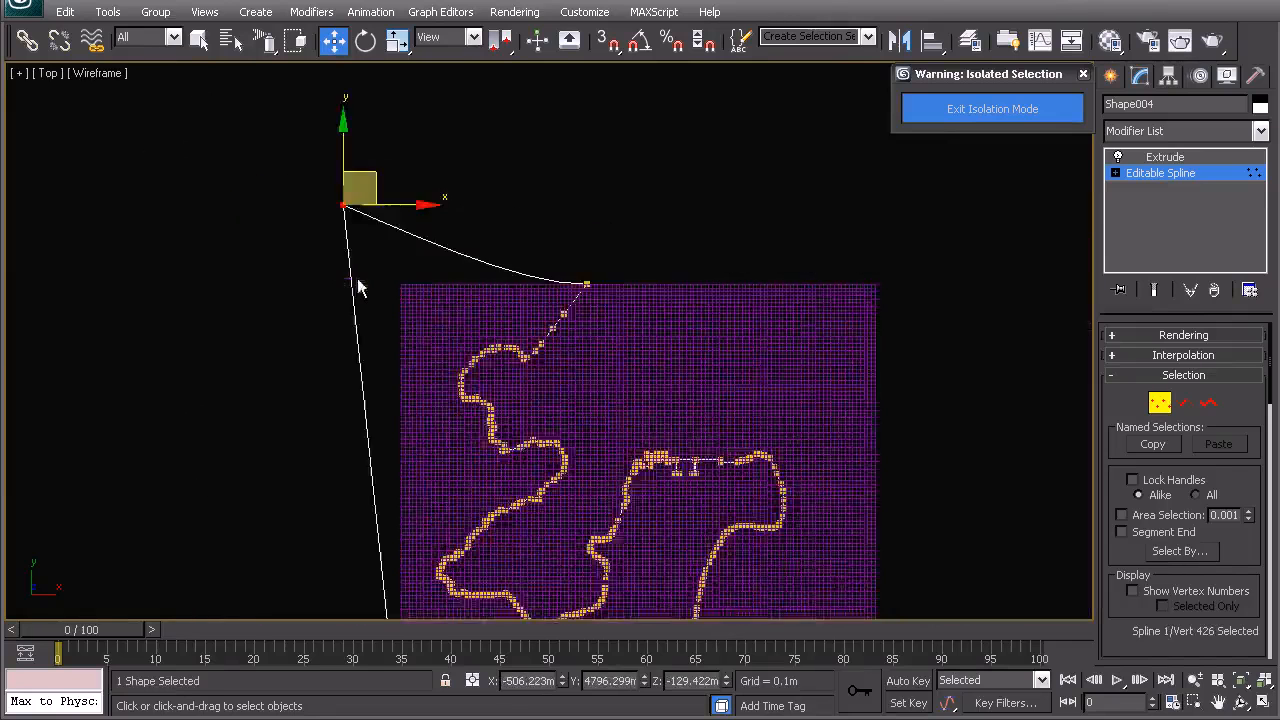
- Move the extruded spline's bottom-left corner vertex outward beyond the plane's edge
{"action": "middle_click_drag", "start_coordinate": [444, 433], "coordinate": [557, 179]}
{"action": "left_click_drag", "start_coordinate": [528, 386], "coordinate": [562, 410]}
{"action": "left_click_drag", "start_coordinate": [592, 359], "coordinate": [526, 434]}
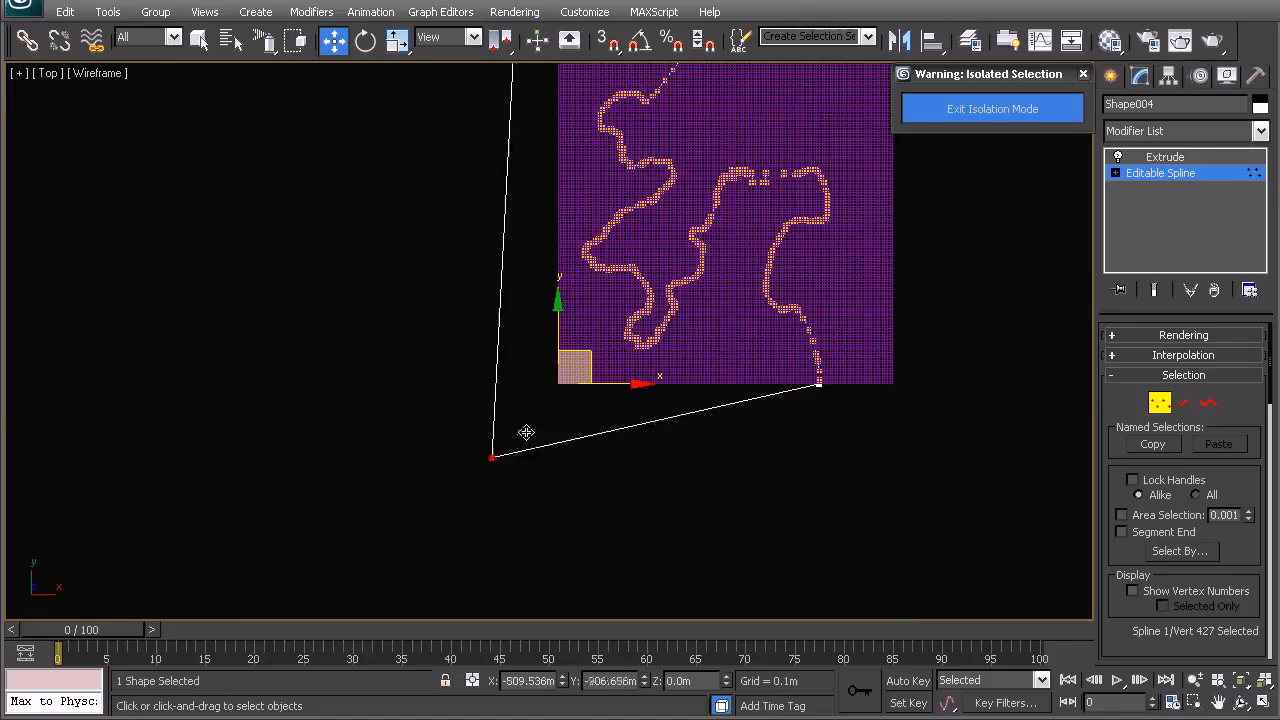
{"action": "scroll", "coordinate": [526, 434], "scroll_direction": "down", "scroll_amount": 3}
{"action": "scroll", "coordinate": [573, 354], "scroll_direction": "up", "scroll_amount": 3}
- Change the vertex type of the spline's four plane-edge vertices, then return to the spline's top level
{"action": "left_click_drag", "start_coordinate": [471, 186], "coordinate": [489, 198], "text": "ctrl"}
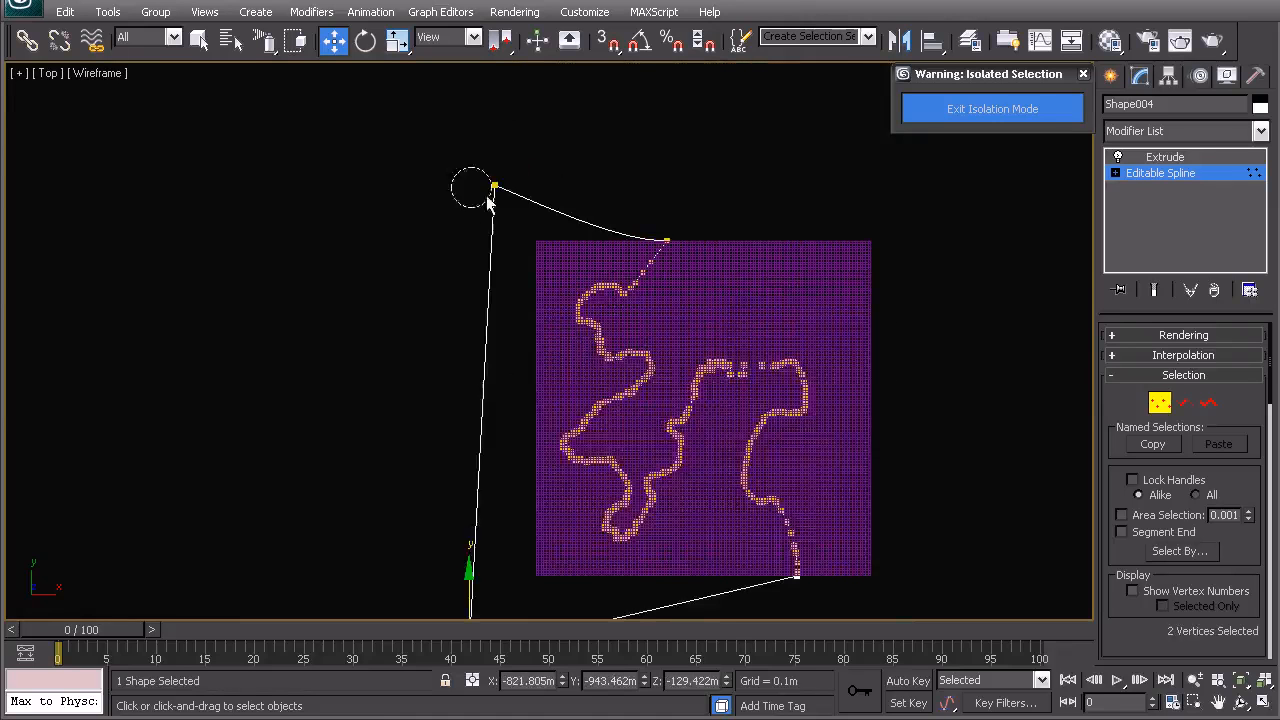
{"action": "left_click_drag", "start_coordinate": [686, 226], "coordinate": [673, 234], "text": "ctrl"}
{"action": "middle_click_drag", "start_coordinate": [727, 476], "coordinate": [682, 377]}
{"action": "left_click_drag", "start_coordinate": [740, 466], "coordinate": [759, 497], "text": "ctrl"}
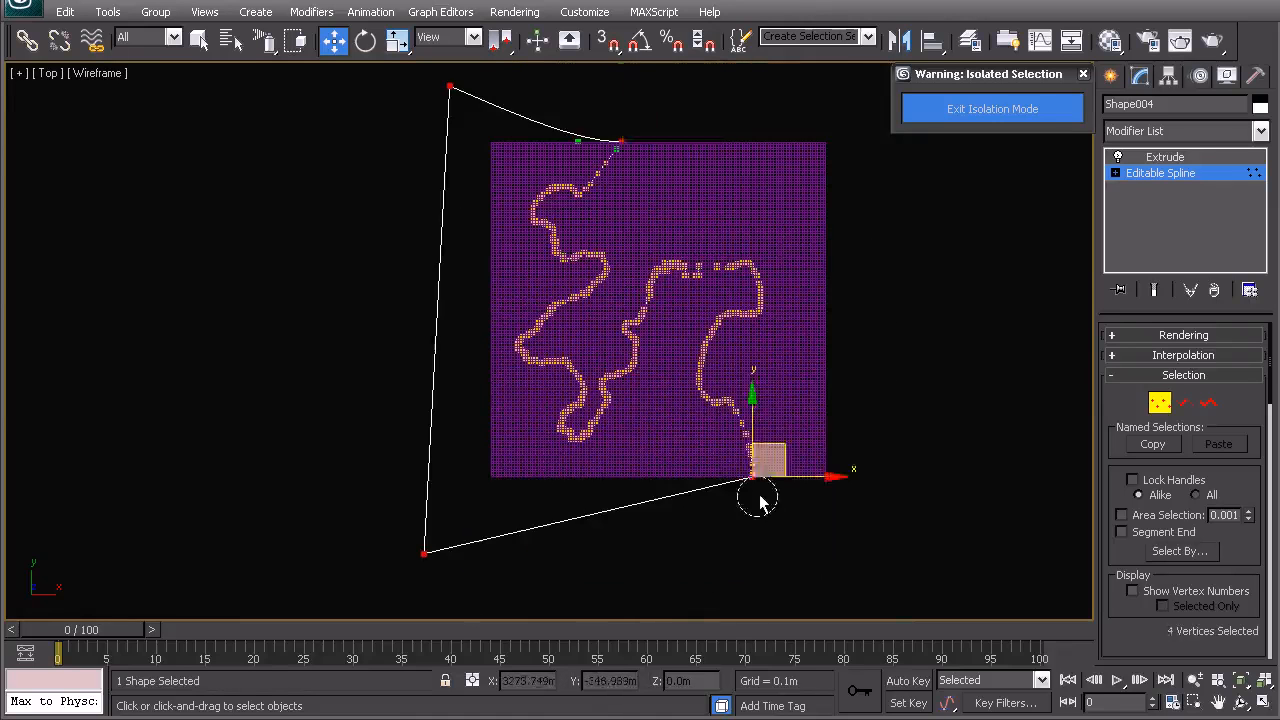
{"action": "left_click", "coordinate": [756, 450]}
{"action": "right_click", "coordinate": [706, 310]}
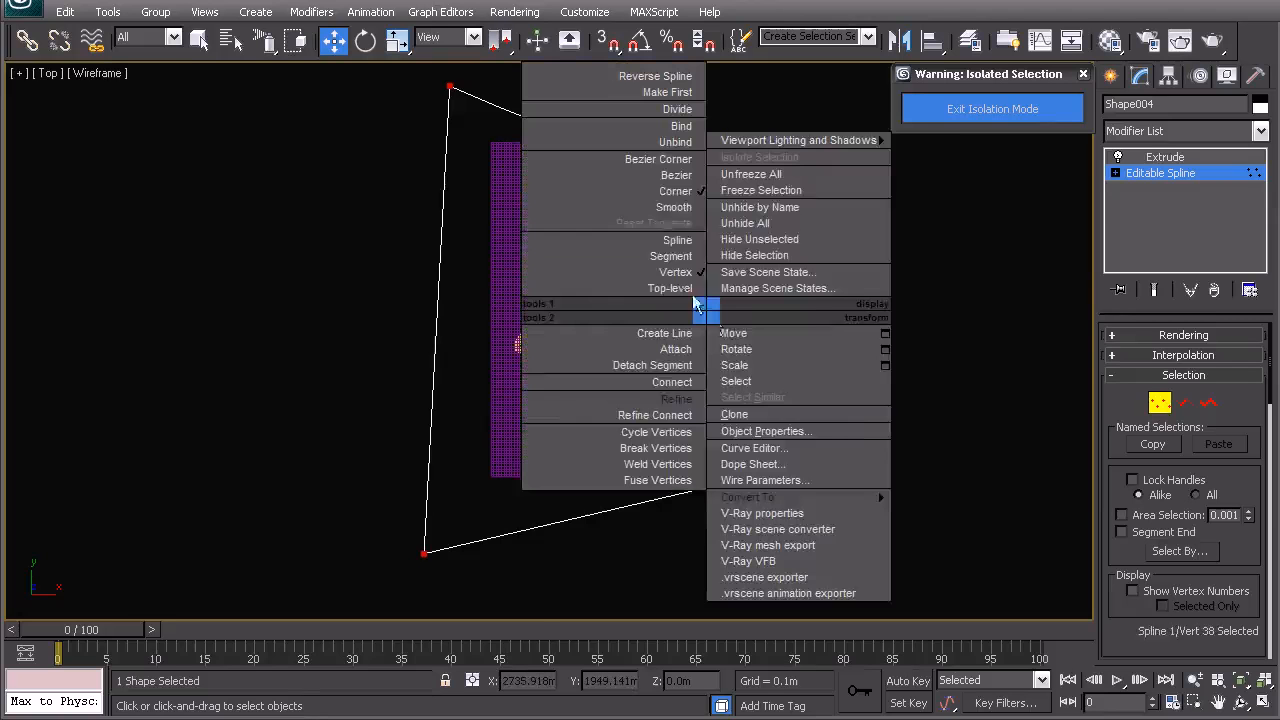
{"action": "left_click", "coordinate": [677, 205]}
{"action": "left_click", "coordinate": [630, 132]}
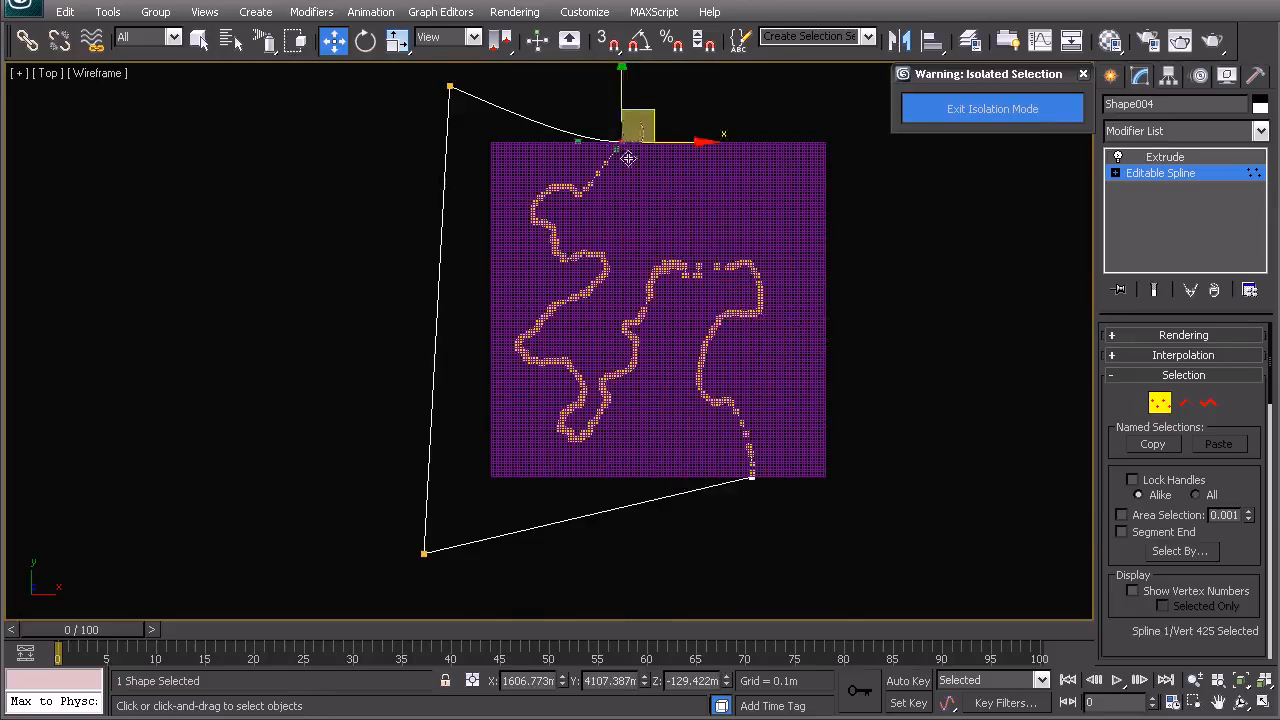
{"action": "middle_click_drag", "start_coordinate": [633, 156], "coordinate": [674, 253]}
{"action": "right_click", "coordinate": [674, 253]}
{"action": "left_click", "coordinate": [643, 138]}
{"action": "right_click", "coordinate": [711, 214]}
{"action": "left_click", "coordinate": [693, 191]}
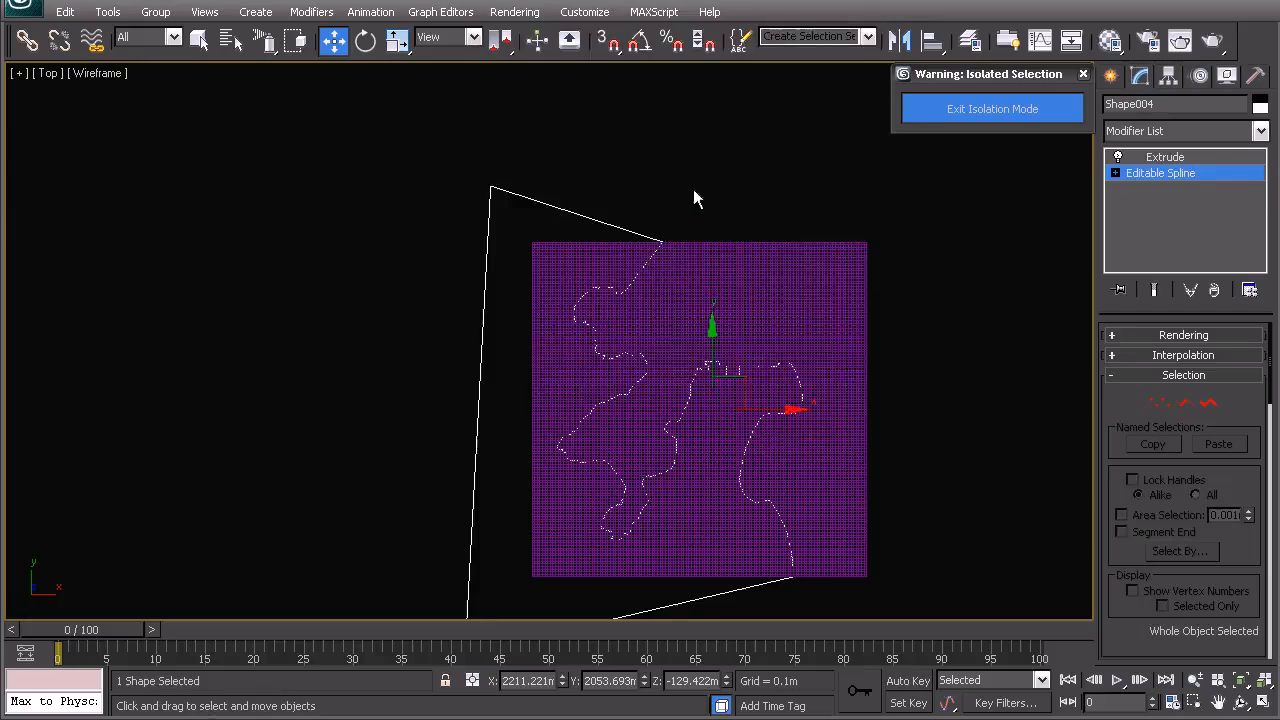
- Select the ProBoolean plane and pick the edited extruded spline as a subtraction operand
{"action": "middle_click_drag", "start_coordinate": [693, 425], "coordinate": [685, 288]}
{"action": "key", "text": "p"}
{"action": "middle_click_drag", "start_coordinate": [677, 349], "coordinate": [640, 342], "text": "alt"}
{"action": "right_click", "coordinate": [640, 342]}
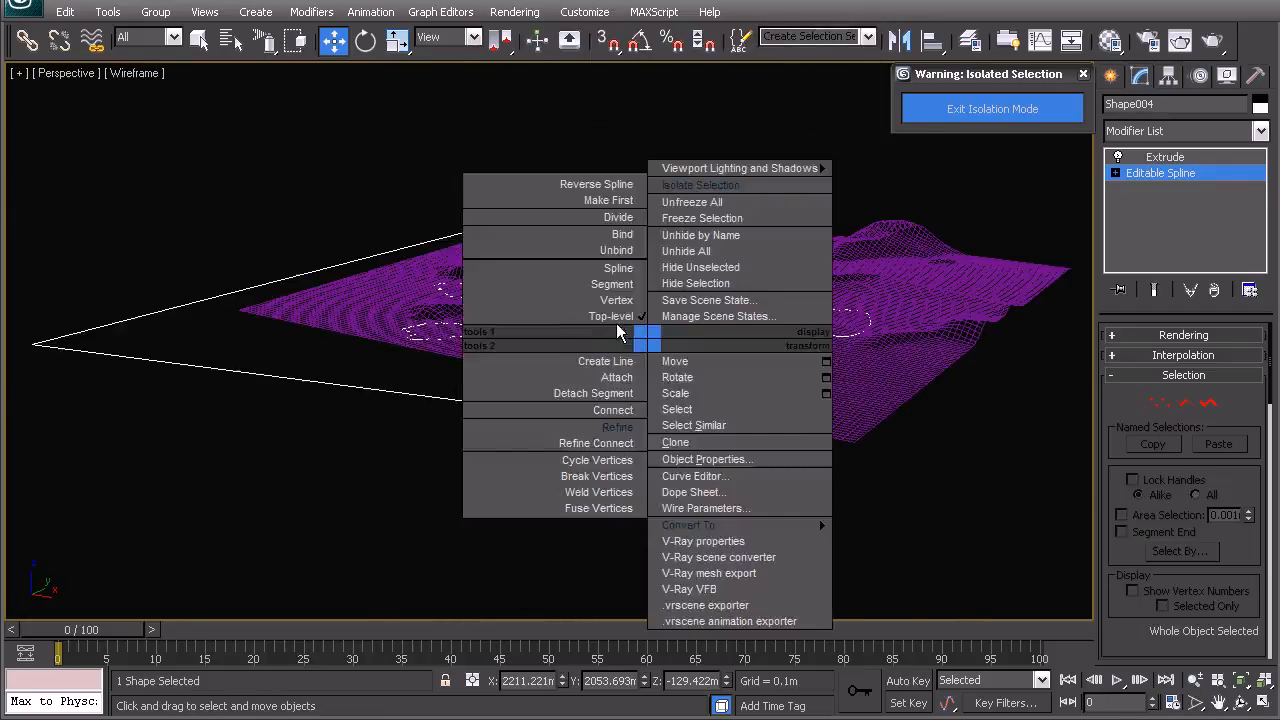
{"action": "left_click", "coordinate": [617, 319]}
{"action": "left_click", "coordinate": [718, 144]}
{"action": "left_click", "coordinate": [772, 365]}
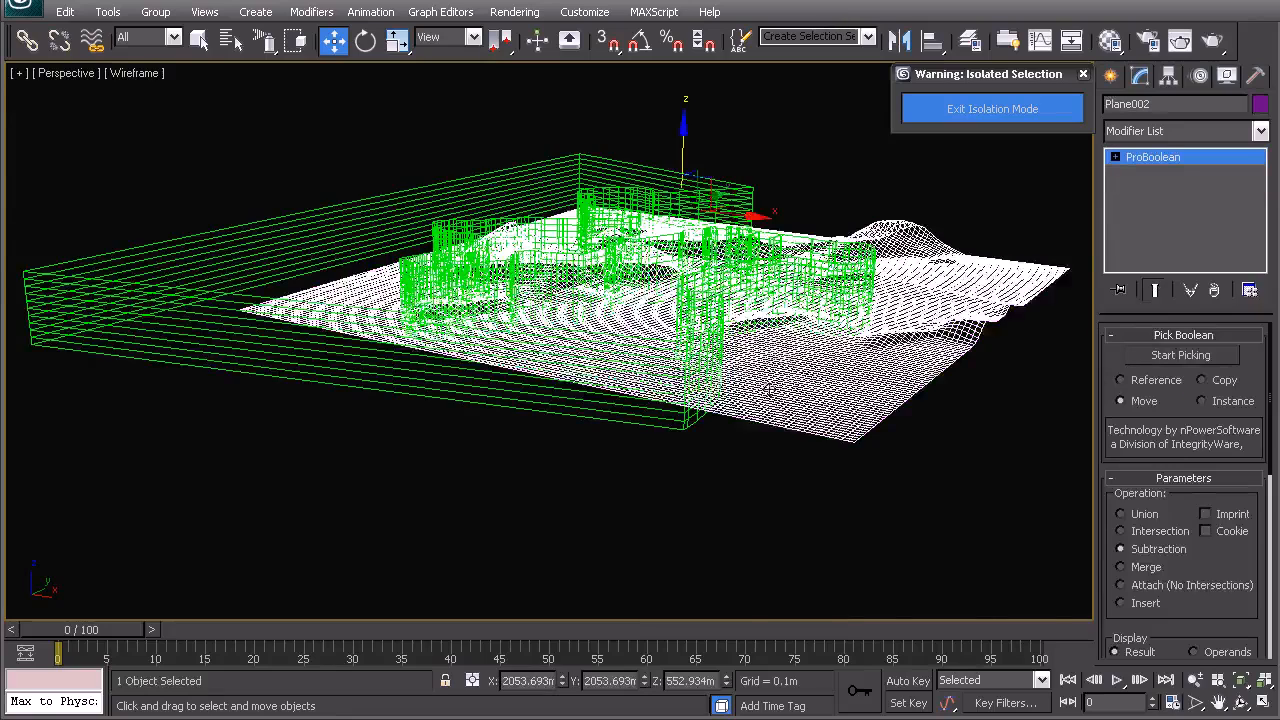
{"action": "middle_click_drag", "start_coordinate": [769, 390], "coordinate": [737, 394], "text": "alt"}
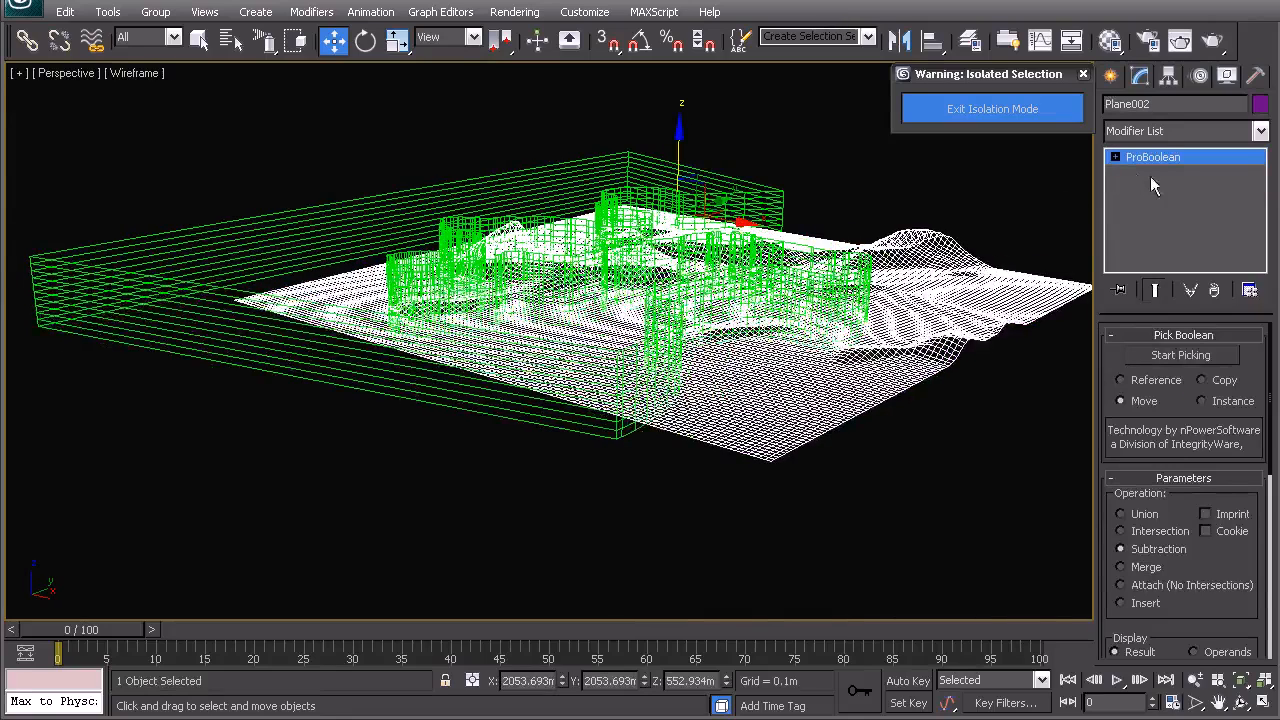
{"action": "left_click", "coordinate": [1179, 356]}
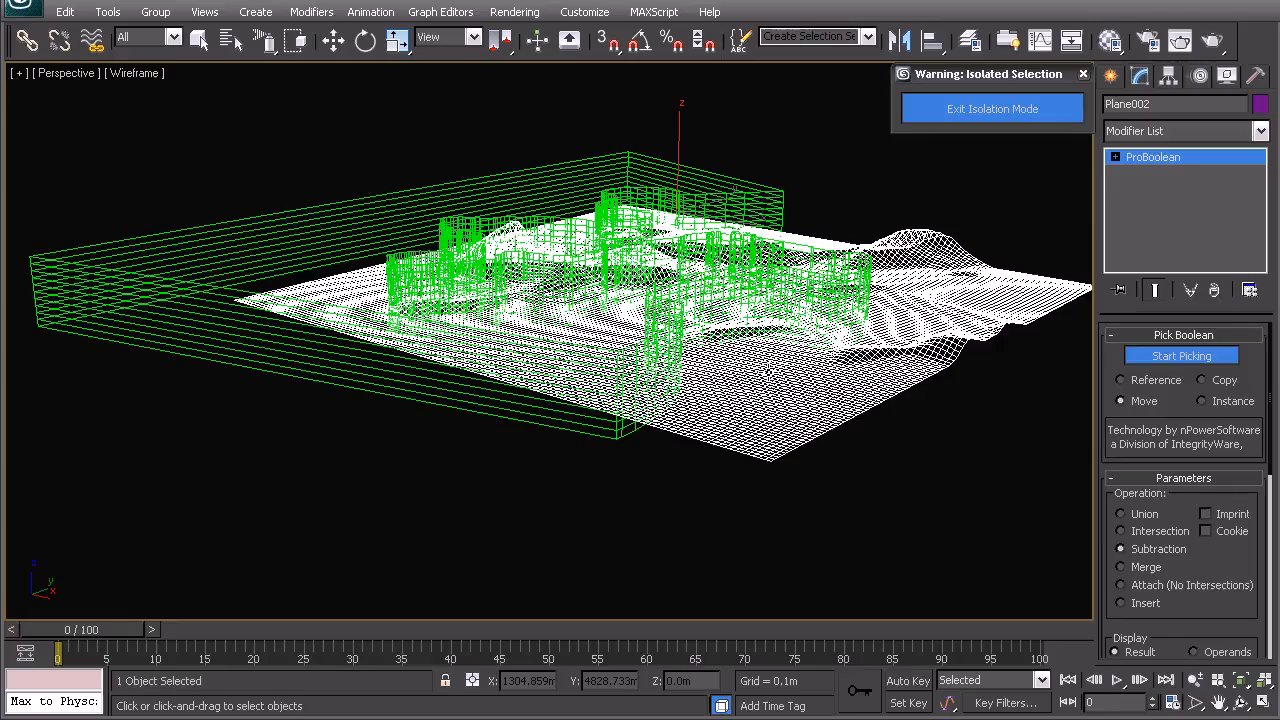
{"action": "middle_click_drag", "start_coordinate": [769, 374], "coordinate": [680, 349], "text": "alt"}
- Deselect everything and exit isolation mode
{"action": "key", "text": "t"}
{"action": "scroll", "coordinate": [617, 345], "scroll_direction": "up", "scroll_amount": 2}
{"action": "scroll", "coordinate": [617, 345], "scroll_direction": "up", "scroll_amount": 7}
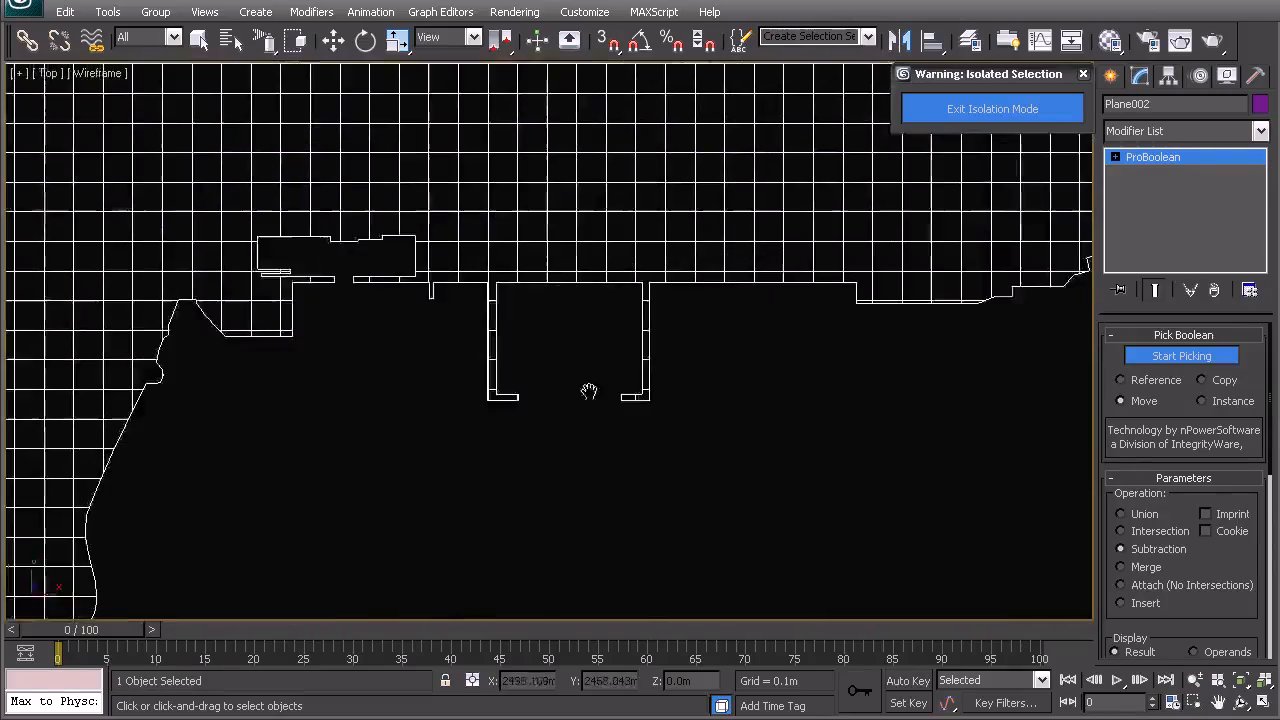
{"action": "scroll", "coordinate": [700, 375], "scroll_direction": "down", "scroll_amount": 8}
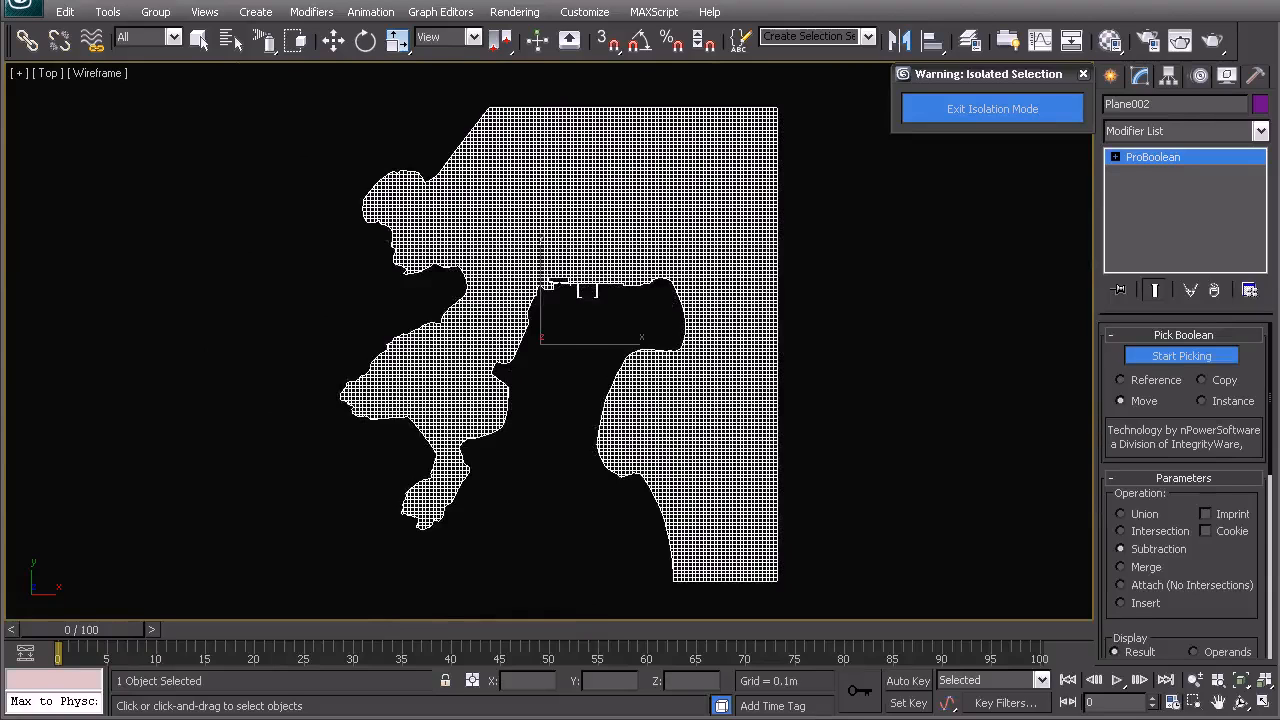
{"action": "key", "text": "w"}
{"action": "left_click", "coordinate": [893, 151]}
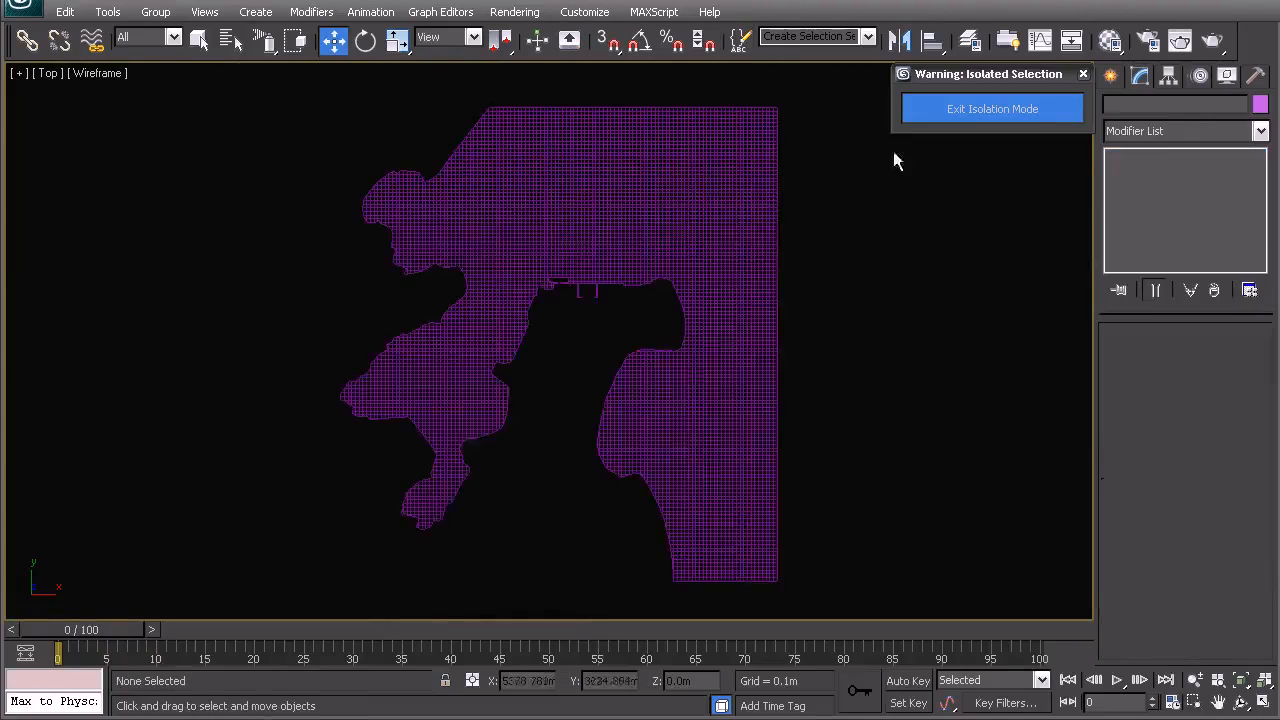
{"action": "left_click", "coordinate": [950, 118]}
- Select the original contour spline together with the four-by-four grid plane and isolate them
{"action": "left_click", "coordinate": [542, 371]}
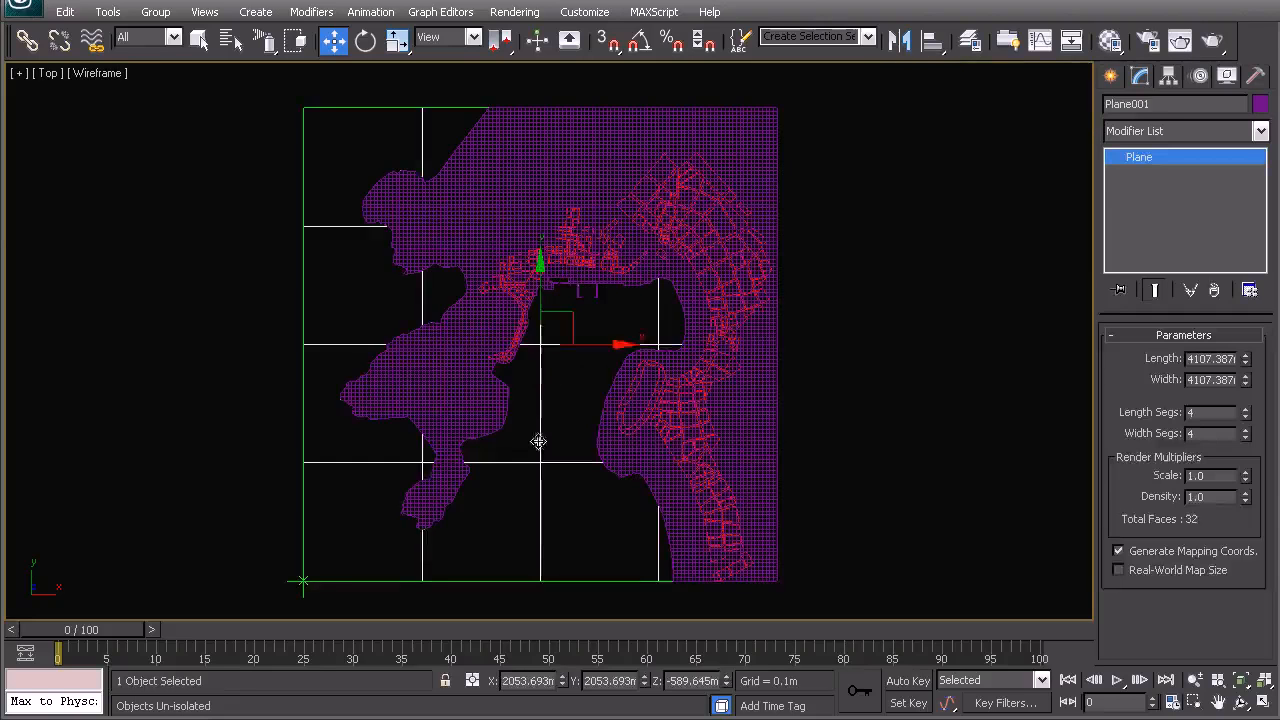
{"action": "middle_click_drag", "start_coordinate": [538, 441], "coordinate": [632, 355]}
{"action": "left_click", "coordinate": [181, 412]}
{"action": "left_click", "coordinate": [521, 443]}
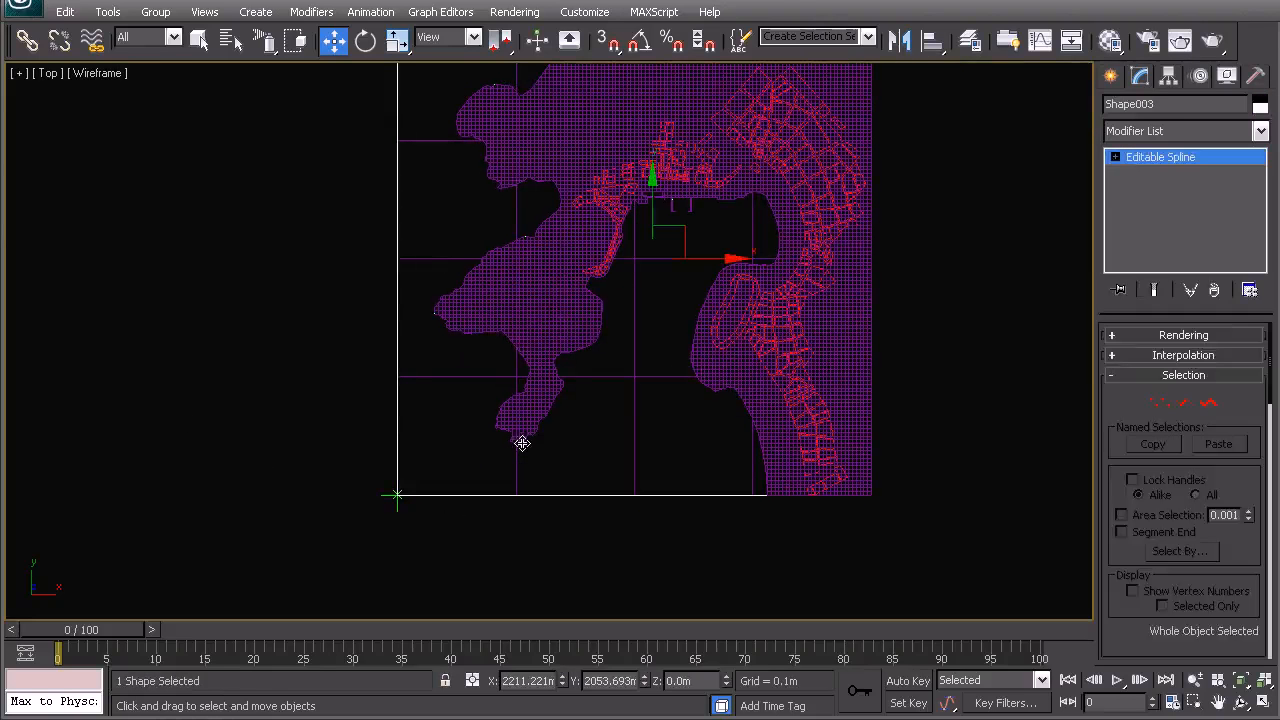
{"action": "left_click", "coordinate": [531, 434]}
{"action": "left_click", "coordinate": [544, 427]}
{"action": "left_click", "coordinate": [550, 409]}
{"action": "left_click", "coordinate": [551, 407]}
{"action": "left_click", "coordinate": [551, 407]}
{"action": "key", "text": "p"}
{"action": "middle_click_drag", "start_coordinate": [551, 407], "coordinate": [660, 143], "text": "alt"}
{"action": "left_click", "coordinate": [355, 266]}
{"action": "middle_click_drag", "start_coordinate": [471, 264], "coordinate": [503, 243]}
{"action": "scroll", "coordinate": [528, 320], "scroll_direction": "up", "scroll_amount": 3}
{"action": "left_click", "coordinate": [502, 231]}
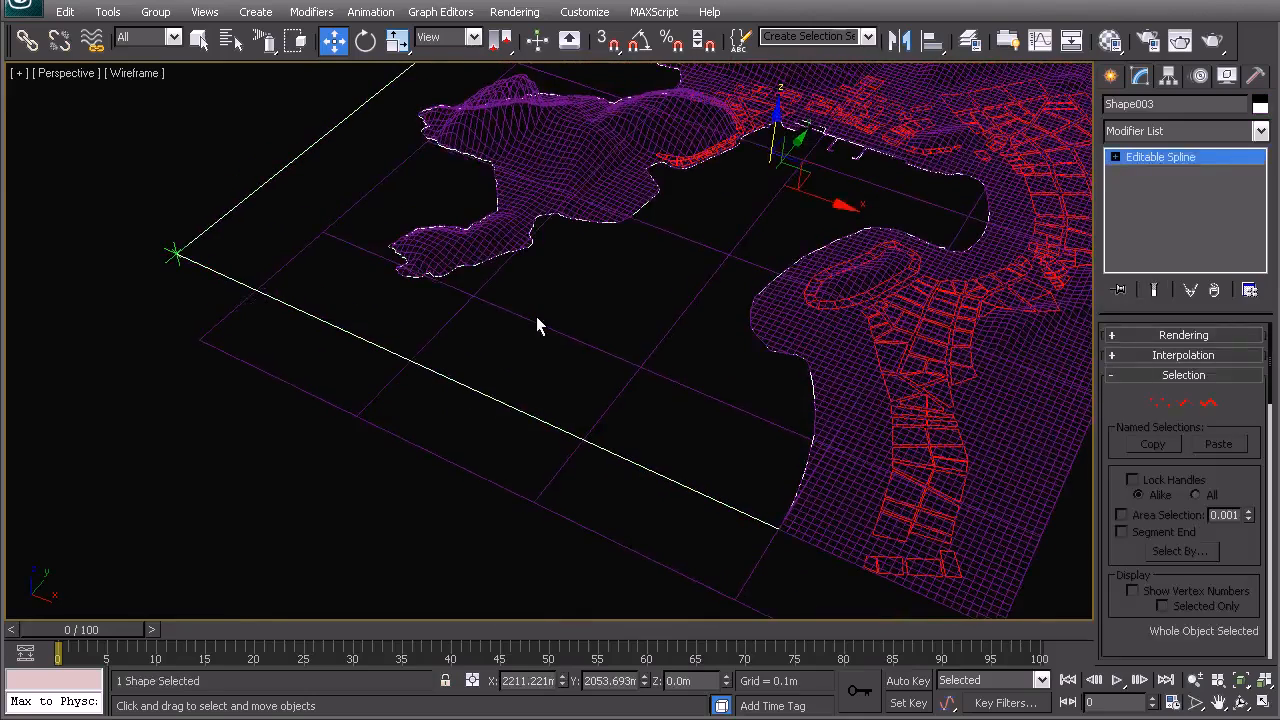
{"action": "left_click", "coordinate": [536, 316], "text": "ctrl"}
{"action": "scroll", "coordinate": [536, 388], "scroll_direction": "down", "scroll_amount": 5}
{"action": "middle_click_drag", "start_coordinate": [536, 388], "coordinate": [425, 310]}
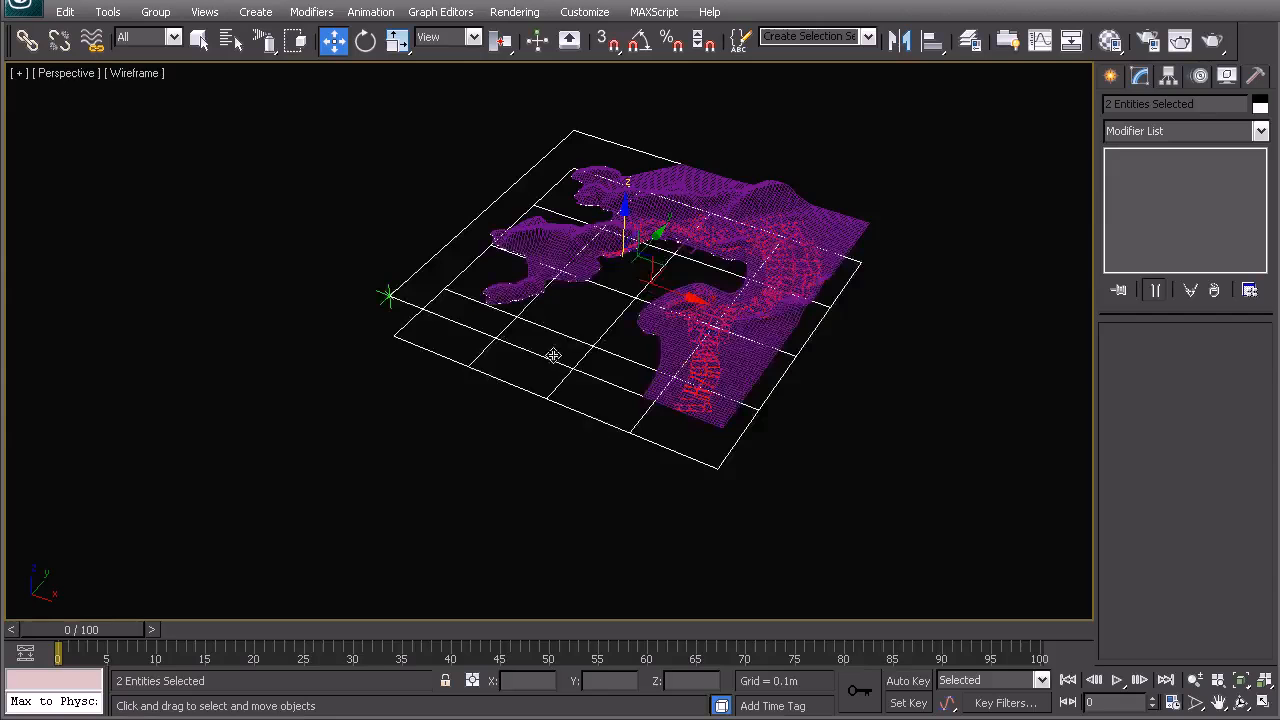
{"action": "middle_click_drag", "start_coordinate": [598, 343], "coordinate": [477, 351], "text": "alt"}
{"action": "right_click", "coordinate": [477, 335]}
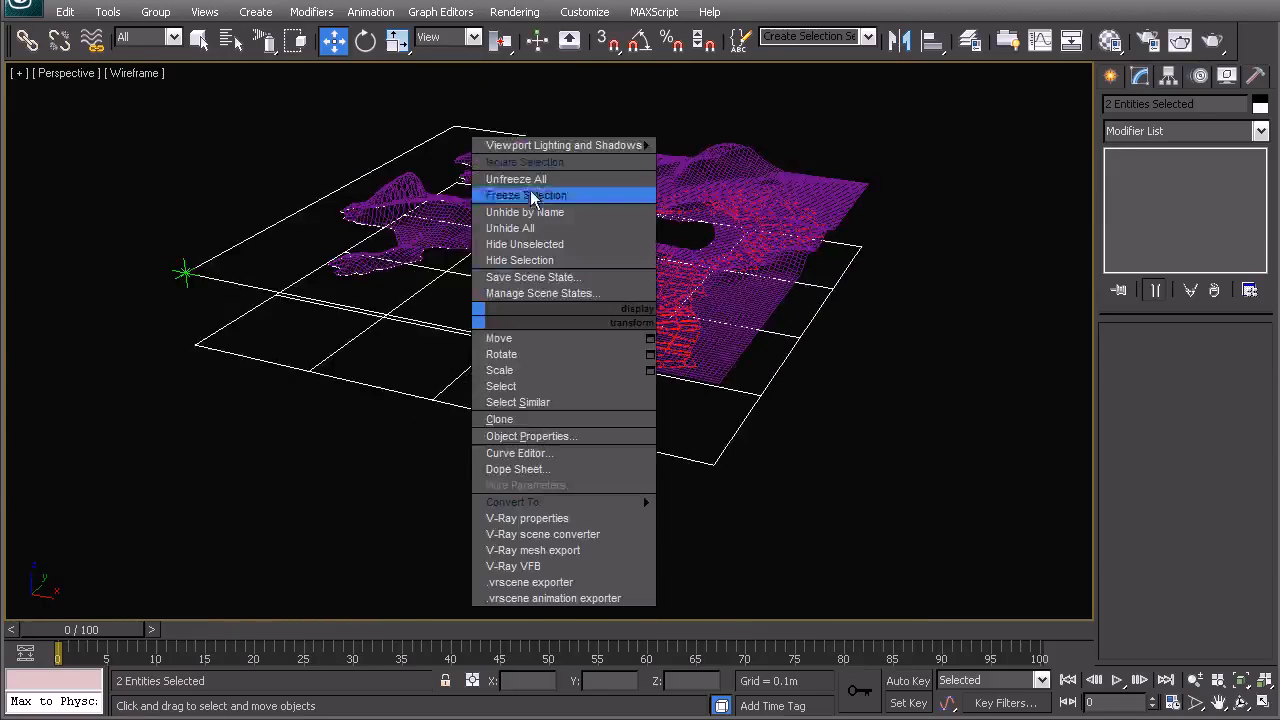
{"action": "left_click", "coordinate": [525, 190]}
{"action": "left_click", "coordinate": [521, 344]}
{"action": "scroll", "coordinate": [521, 344], "scroll_direction": "down", "scroll_amount": 3}
{"action": "middle_click_drag", "start_coordinate": [588, 436], "coordinate": [609, 407]}
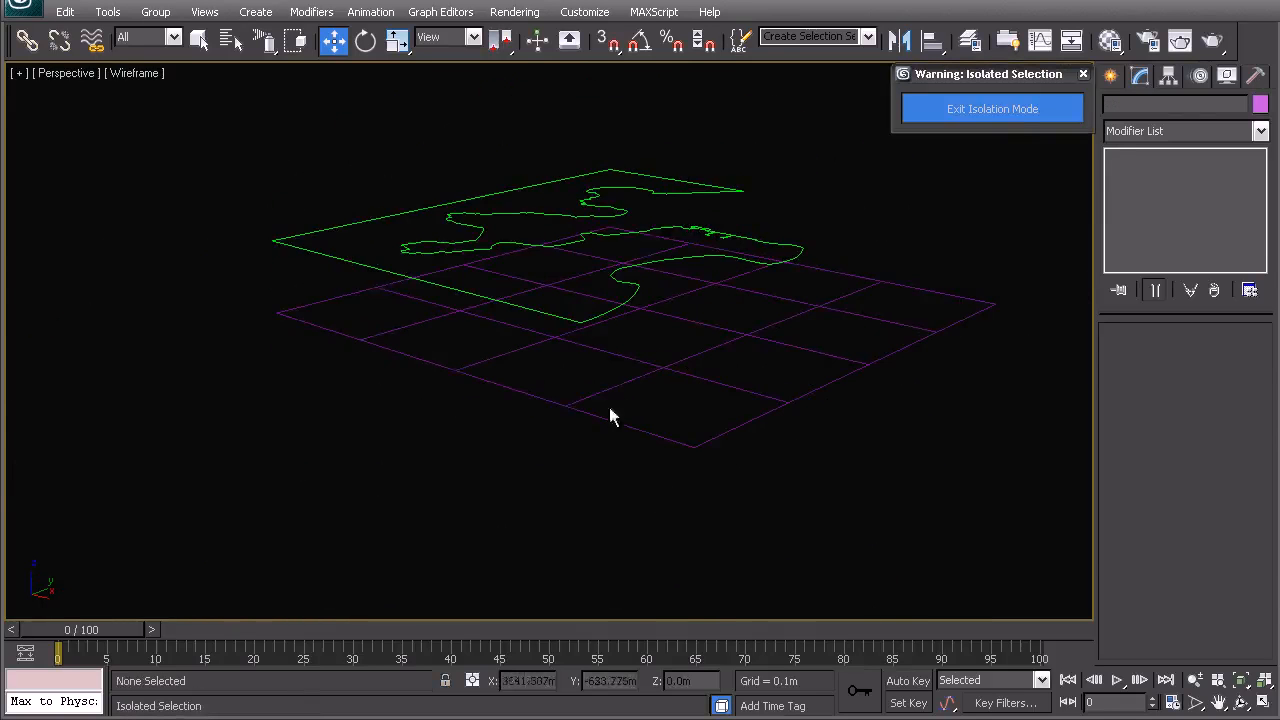
- Clone the grid plane upward as a copy and set the copy's Z position to 0 m
{"action": "left_click", "coordinate": [647, 300]}
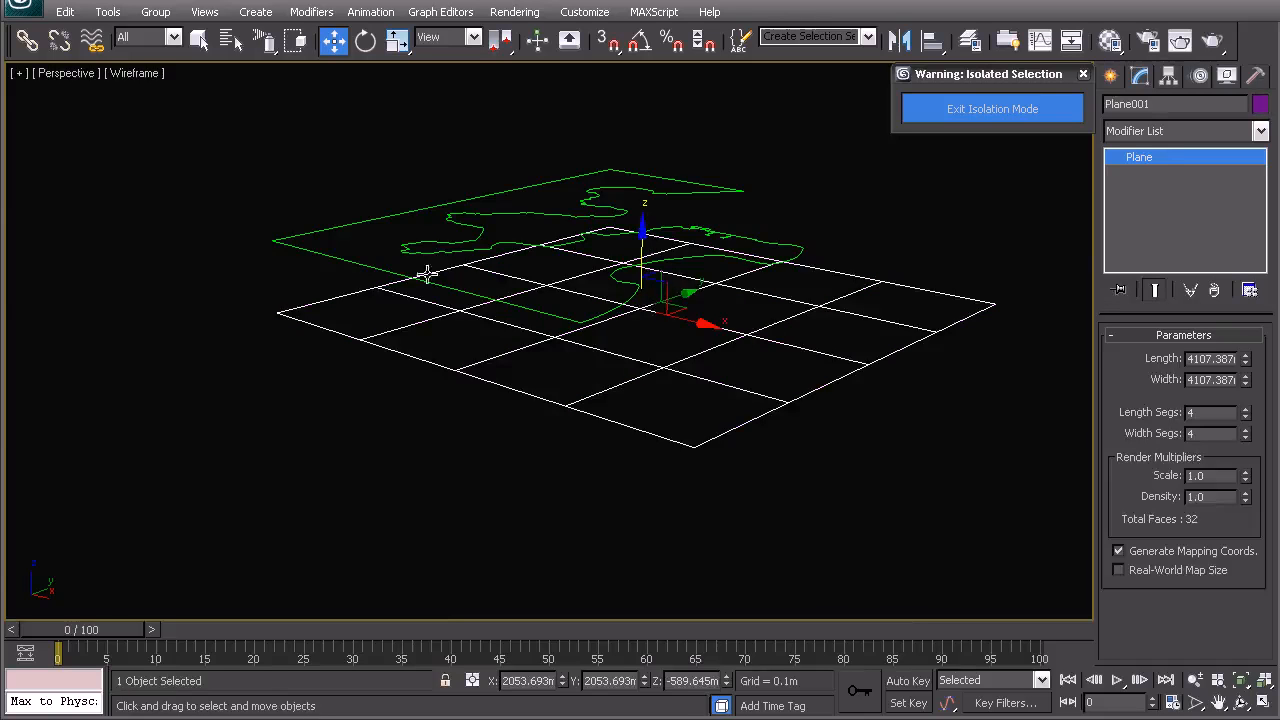
{"action": "left_click", "coordinate": [648, 255], "text": "ctrl"}
{"action": "left_click", "coordinate": [837, 288]}
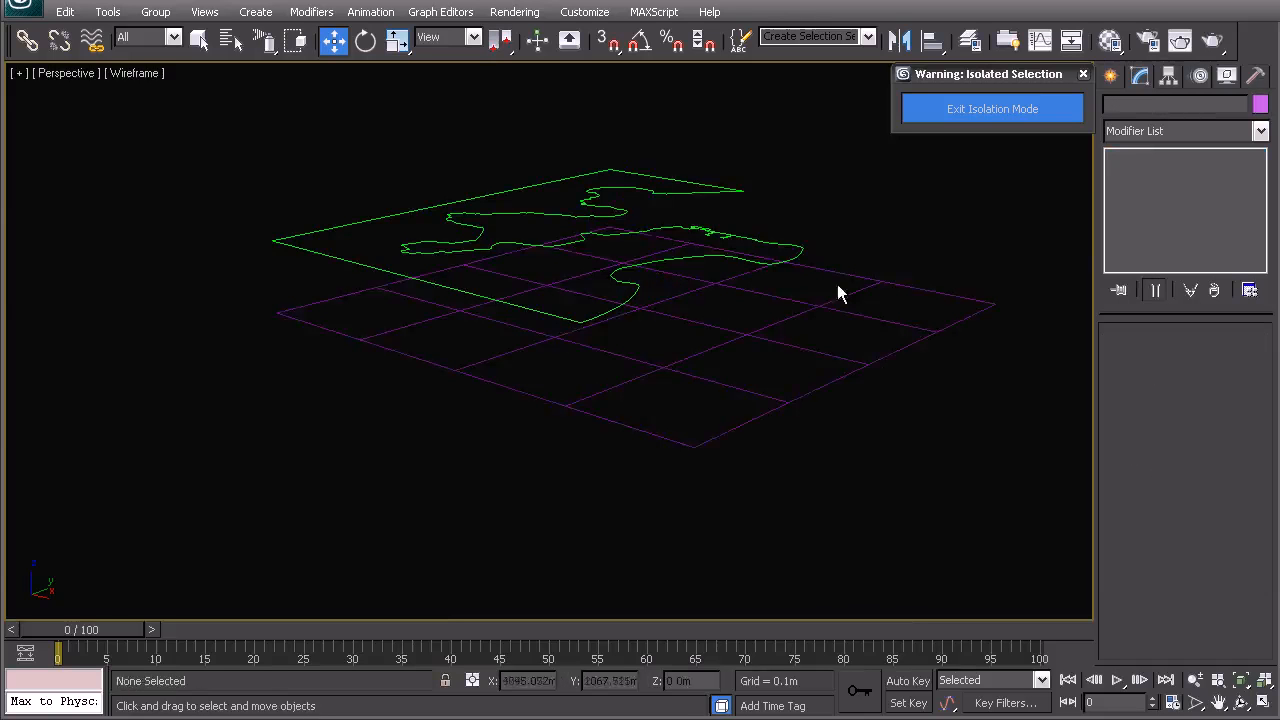
{"action": "left_click", "coordinate": [753, 303]}
{"action": "left_click_drag", "start_coordinate": [643, 238], "coordinate": [643, 198], "text": "shift"}
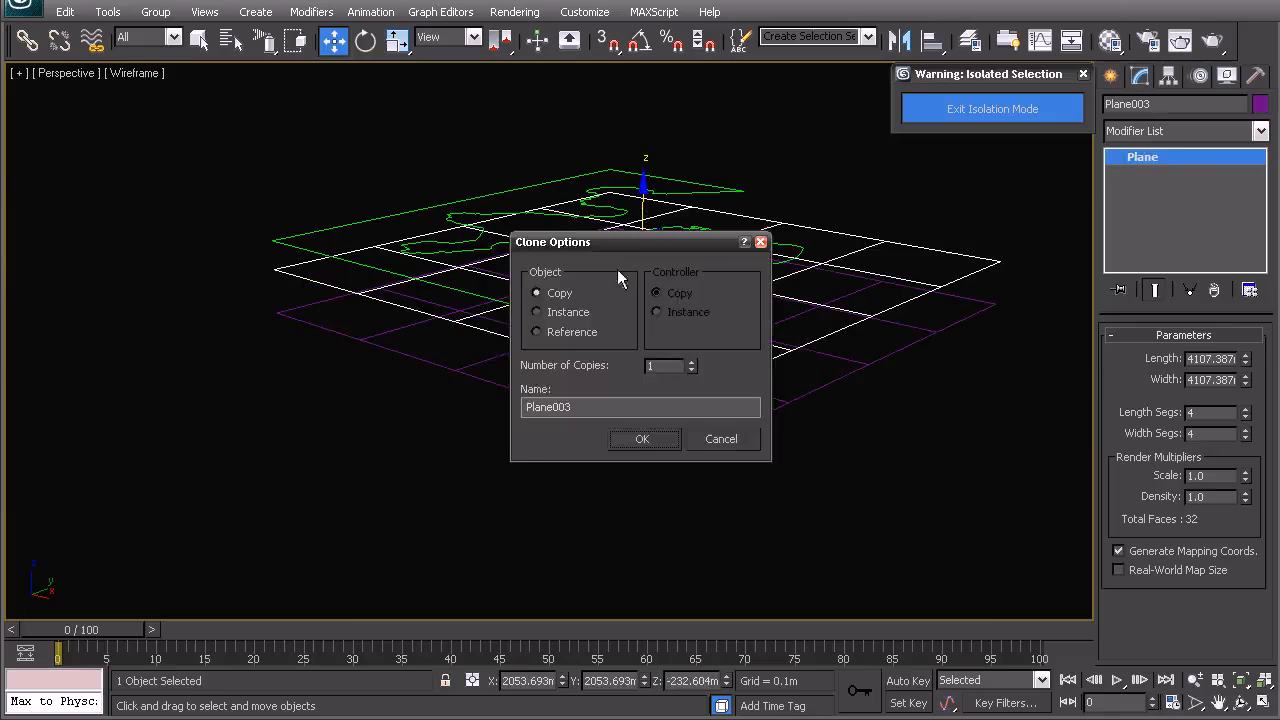
{"action": "left_click", "coordinate": [638, 440]}
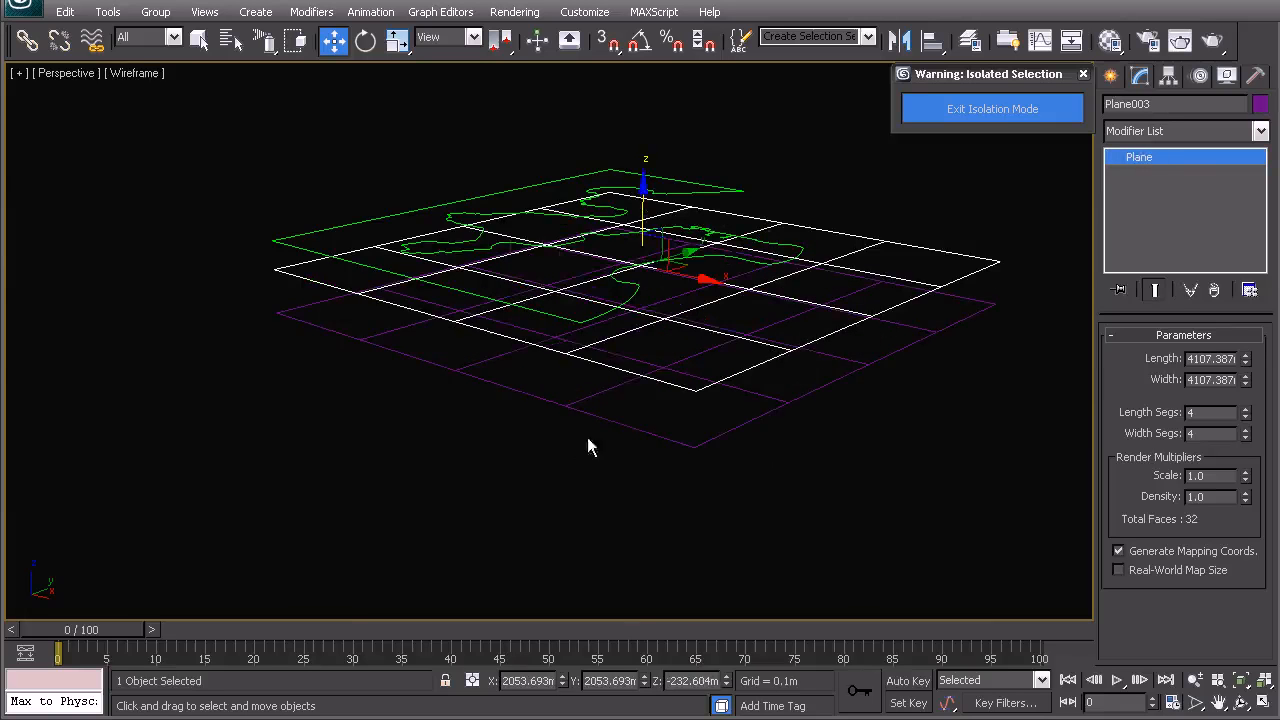
{"action": "right_click", "coordinate": [727, 683]}
- Select the contour spline and move its left corner vertices outward beyond the plane's edges
{"action": "middle_click_drag", "start_coordinate": [478, 340], "coordinate": [526, 354], "text": "alt"}
{"action": "scroll", "coordinate": [527, 360], "scroll_direction": "up", "scroll_amount": 4}
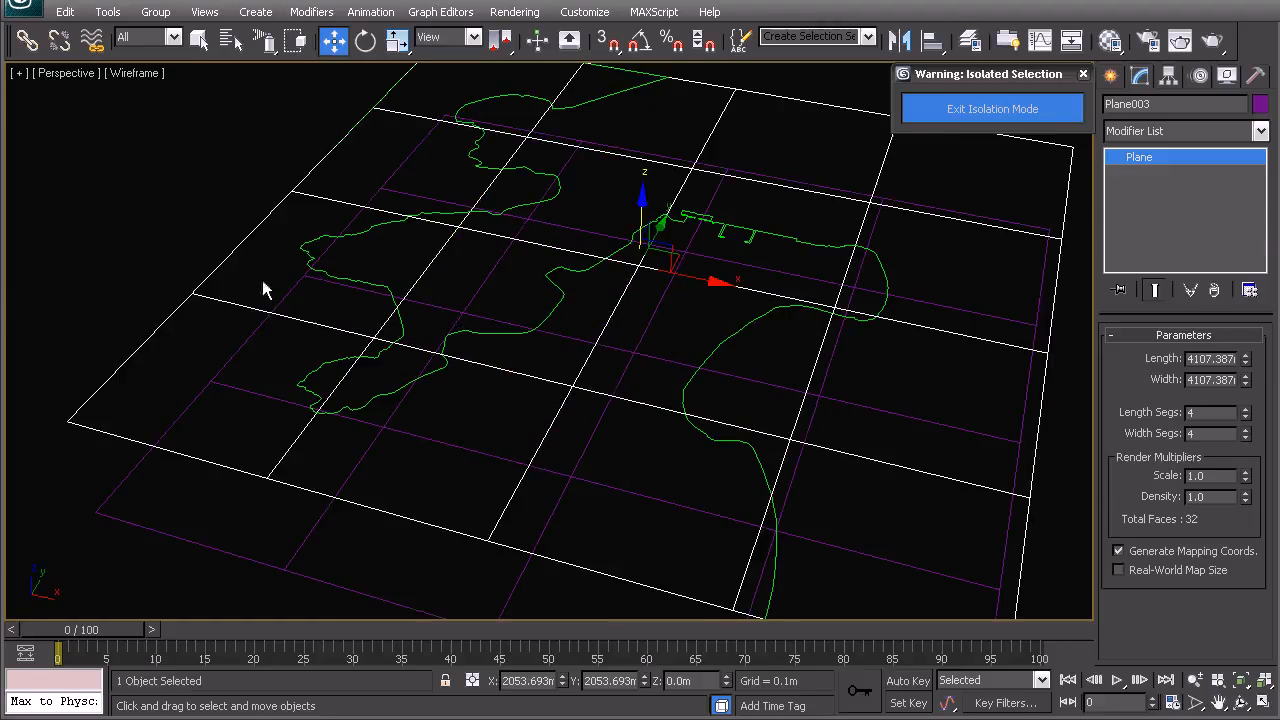
{"action": "left_click", "coordinate": [128, 228]}
{"action": "left_click", "coordinate": [554, 306]}
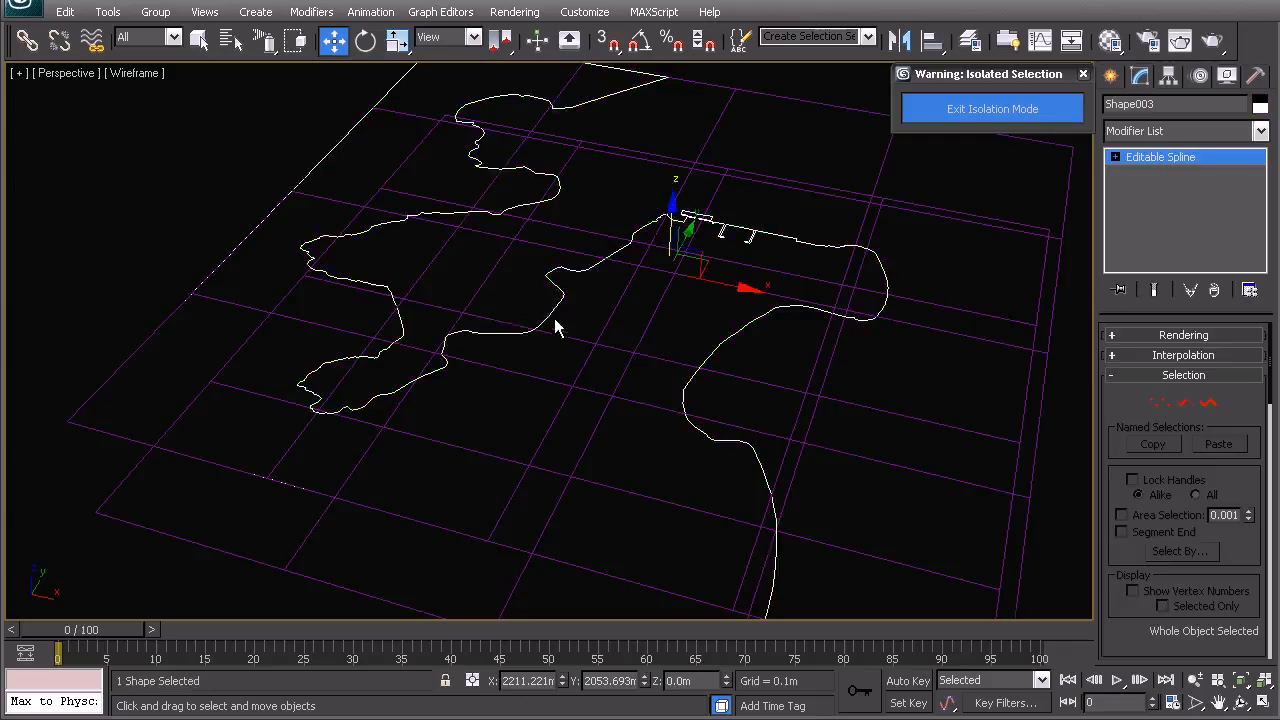
{"action": "scroll", "coordinate": [554, 326], "scroll_direction": "down", "scroll_amount": 3}
{"action": "key", "text": "t"}
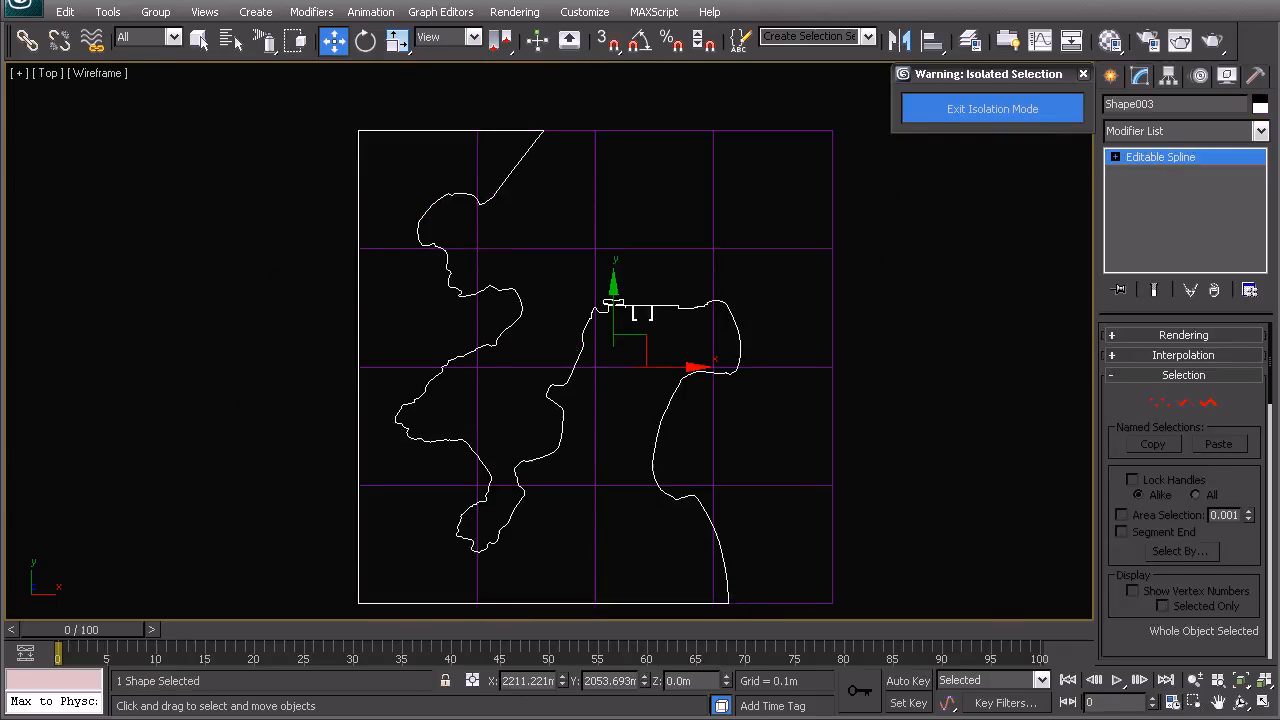
{"action": "left_click", "coordinate": [1159, 404]}
{"action": "left_click", "coordinate": [358, 131]}
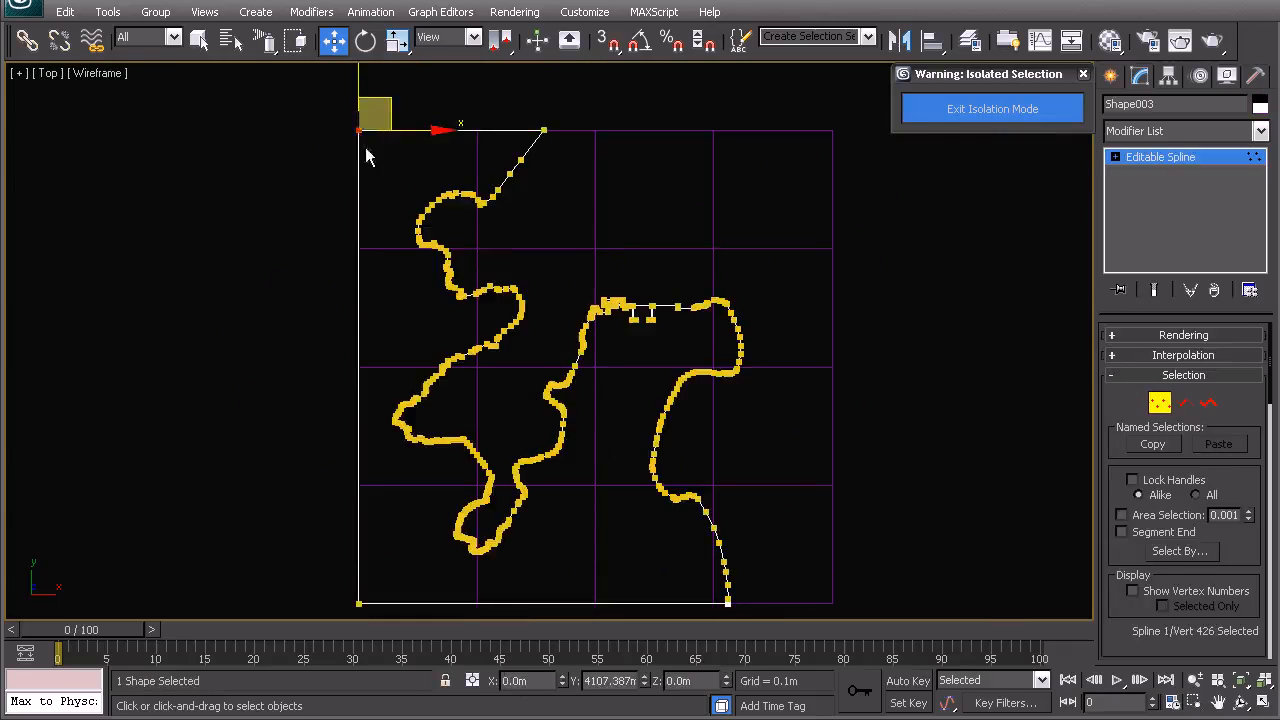
{"action": "middle_click_drag", "start_coordinate": [345, 300], "coordinate": [357, 206]}
{"action": "left_click", "coordinate": [370, 509], "text": "ctrl"}
{"action": "scroll", "coordinate": [379, 318], "scroll_direction": "down", "scroll_amount": 3}
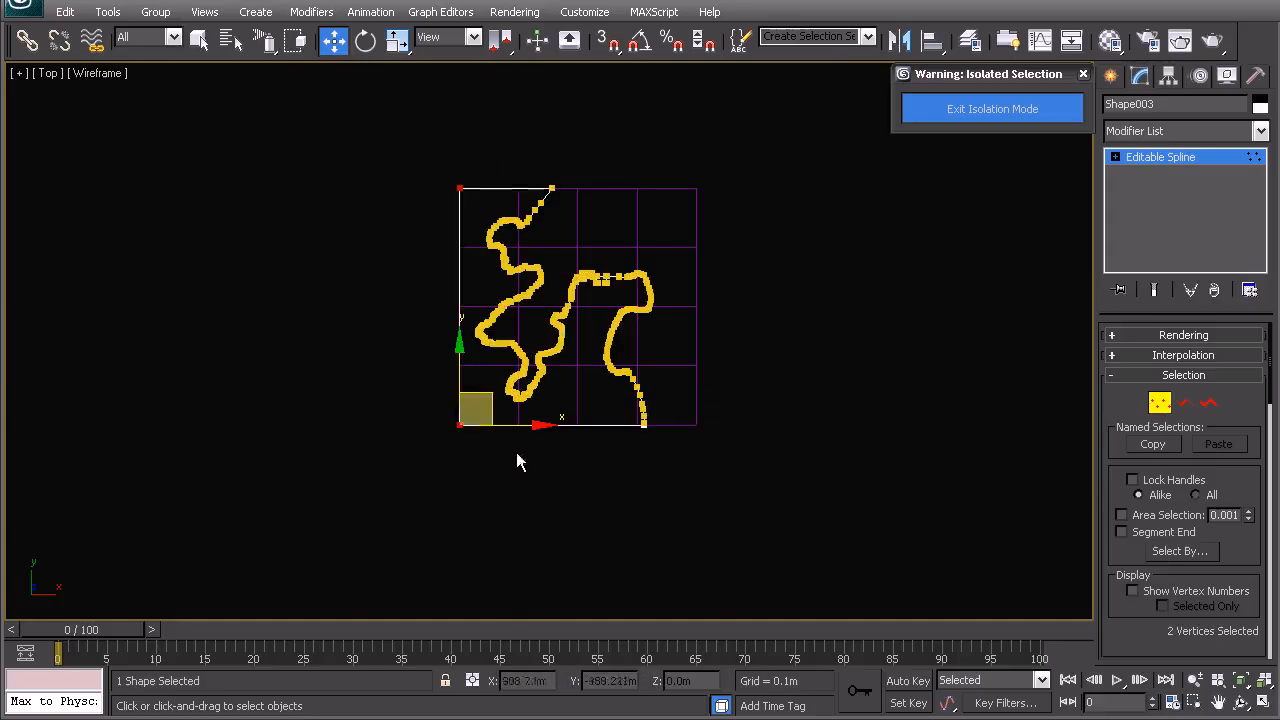
{"action": "left_click_drag", "start_coordinate": [522, 437], "coordinate": [487, 429]}
{"action": "left_click", "coordinate": [433, 193]}
{"action": "left_click_drag", "start_coordinate": [420, 131], "coordinate": [420, 109]}
{"action": "left_click", "coordinate": [436, 425]}
{"action": "left_click_drag", "start_coordinate": [425, 348], "coordinate": [425, 381]}
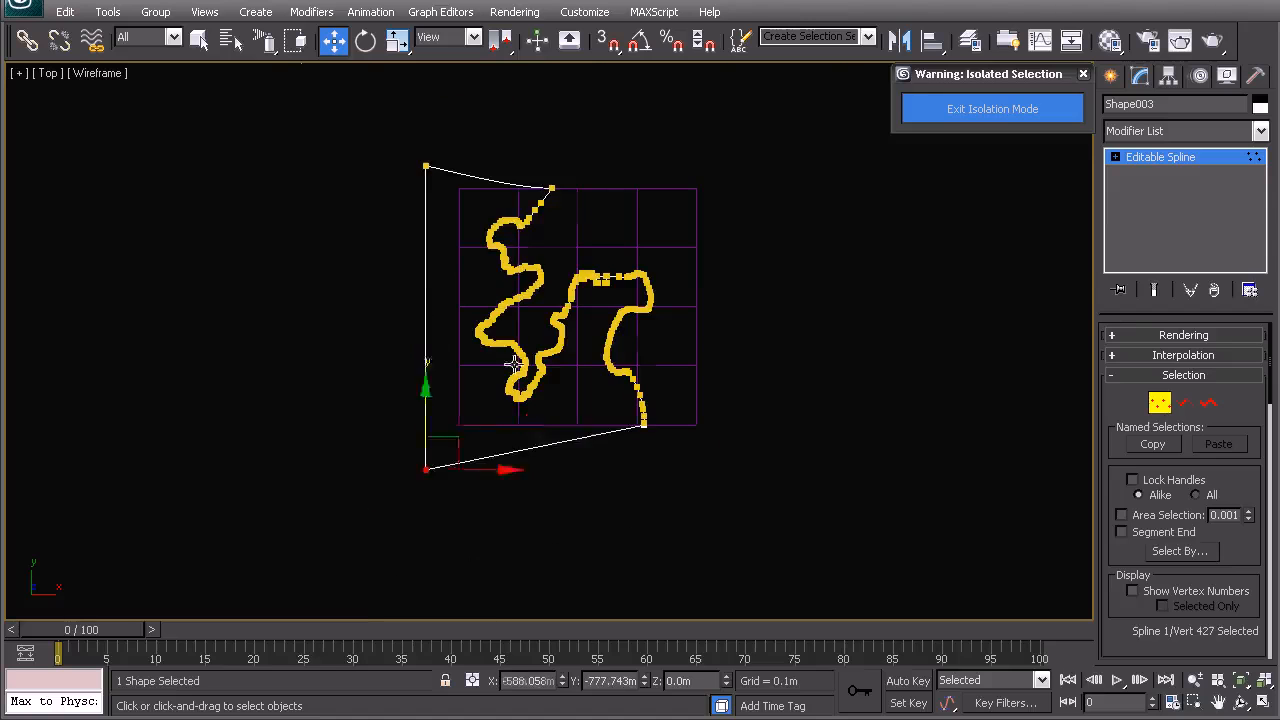
- Change the vertex type of the spline's top edge vertex, then return to the spline's top level
{"action": "scroll", "coordinate": [549, 366], "scroll_direction": "up", "scroll_amount": 5}
{"action": "left_click", "coordinate": [543, 171]}
{"action": "right_click", "coordinate": [585, 270]}
{"action": "left_click", "coordinate": [546, 139]}
{"action": "scroll", "coordinate": [600, 237], "scroll_direction": "down", "scroll_amount": 5}
{"action": "right_click", "coordinate": [584, 310]}
{"action": "right_click", "coordinate": [548, 290]}
{"action": "left_click", "coordinate": [540, 282]}
- Apply an Extrude modifier to the edited contour spline
{"action": "key", "text": "p"}
{"action": "middle_click_drag", "start_coordinate": [555, 320], "coordinate": [622, 272], "text": "alt"}
{"action": "key", "text": "f"}
{"action": "key", "text": "p"}
{"action": "middle_click_drag", "start_coordinate": [691, 369], "coordinate": [626, 412], "text": "alt"}
{"action": "left_click", "coordinate": [1214, 138]}
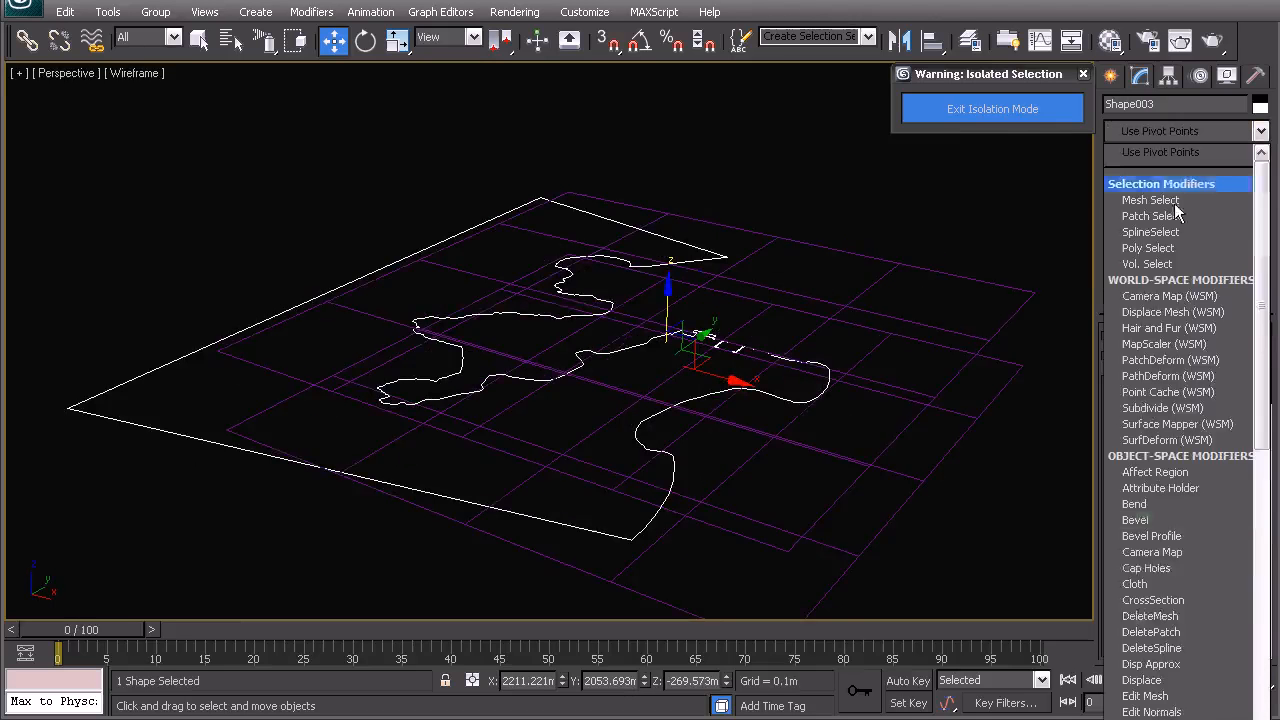
{"action": "type", "text": "ex"}
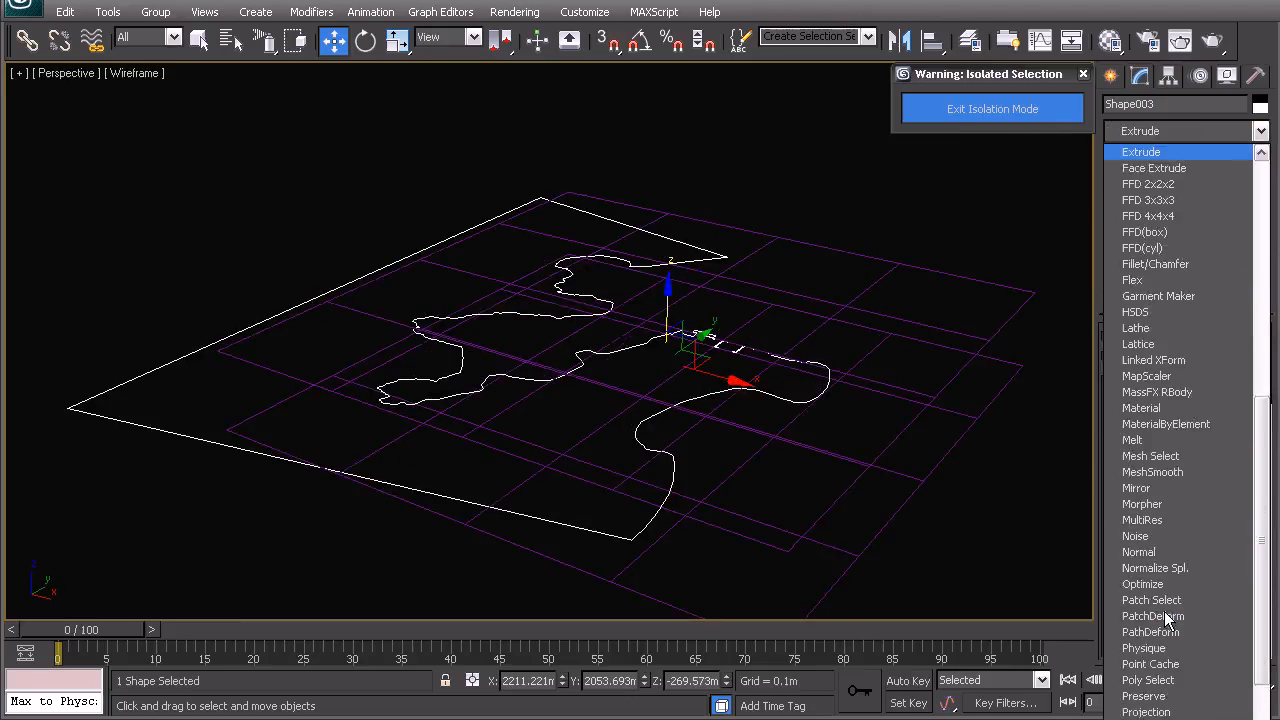
{"action": "key", "text": "Return"}
{"action": "middle_click_drag", "start_coordinate": [727, 502], "coordinate": [650, 397]}
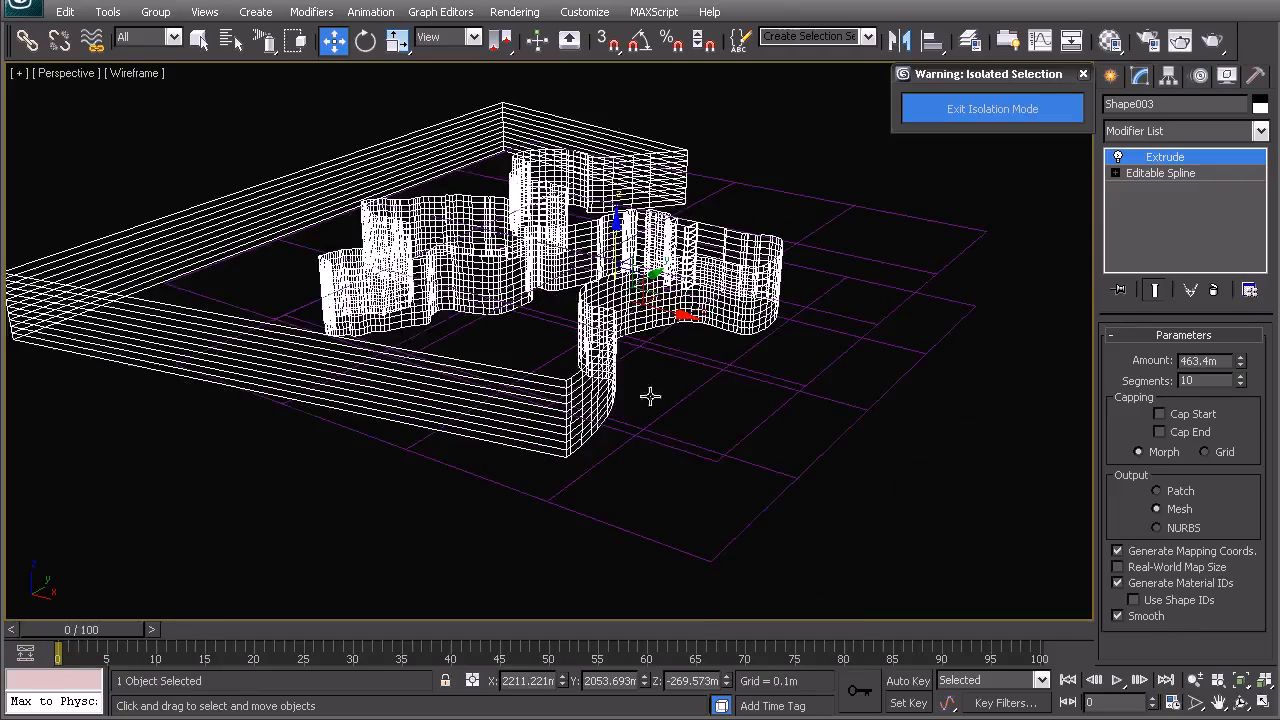
- Try a ProBoolean intersection of the upper grid plane with the extruded contour spline
{"action": "left_click", "coordinate": [859, 255]}
{"action": "middle_click_drag", "start_coordinate": [672, 278], "coordinate": [690, 300], "text": "alt"}
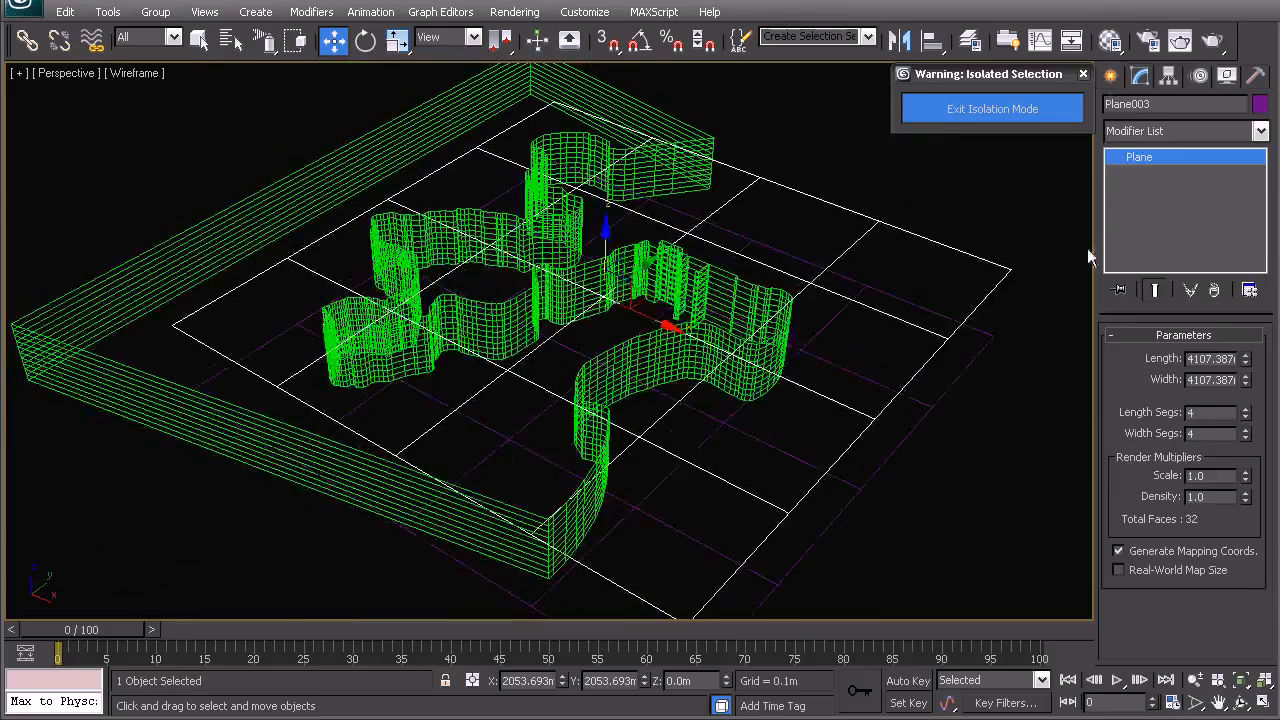
{"action": "left_click", "coordinate": [1110, 76]}
{"action": "left_click", "coordinate": [1146, 309]}
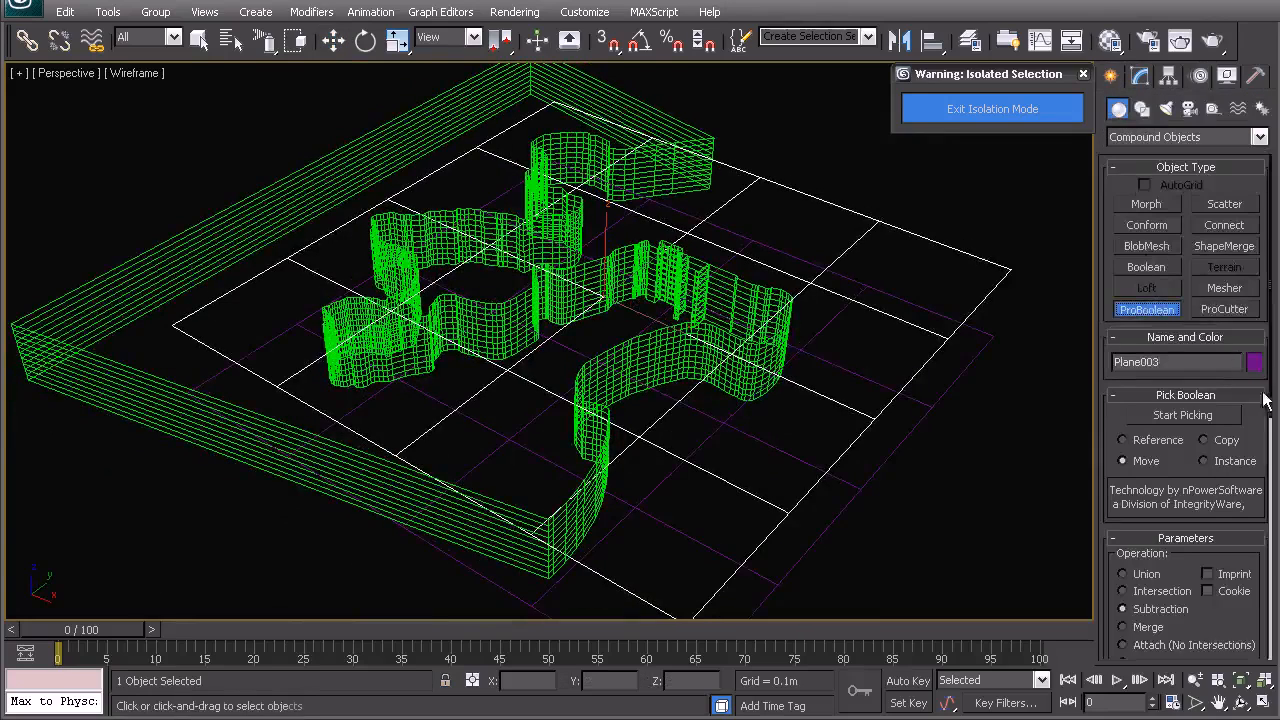
{"action": "left_click_drag", "start_coordinate": [1270, 405], "coordinate": [1272, 470]}
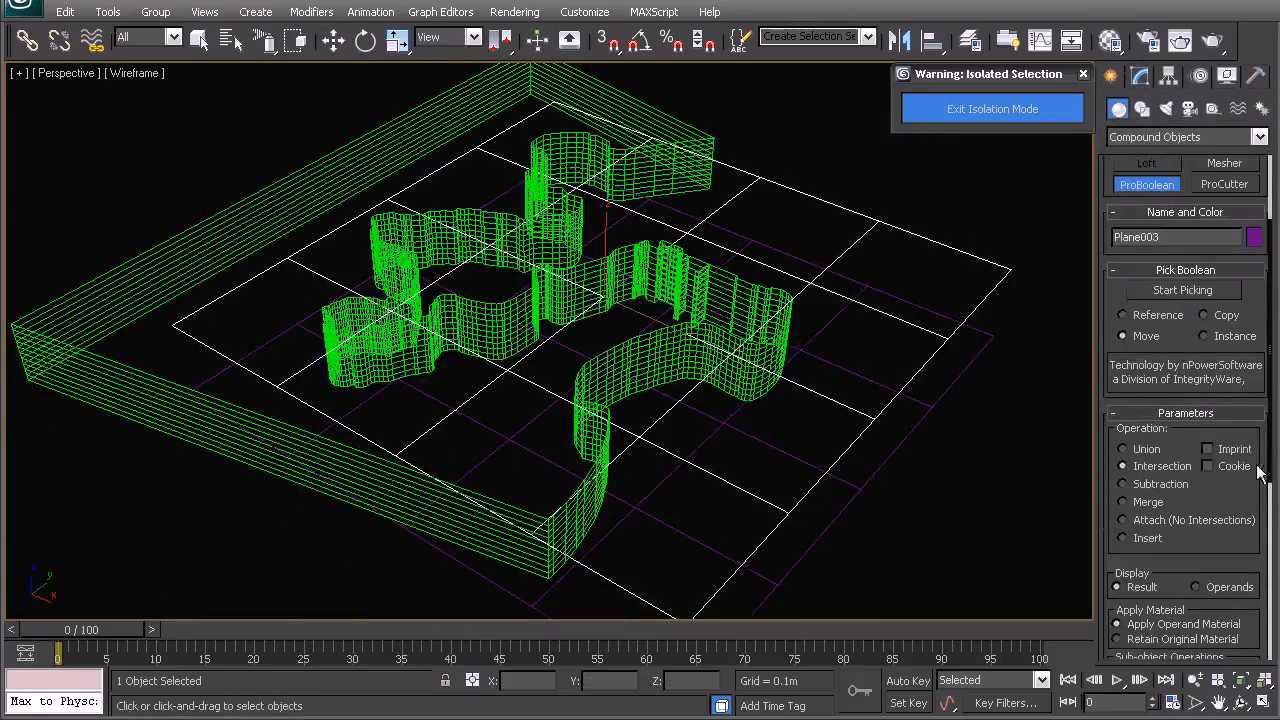
{"action": "scroll", "coordinate": [1262, 476], "scroll_direction": "up", "scroll_amount": 3}
{"action": "left_click", "coordinate": [1190, 416]}
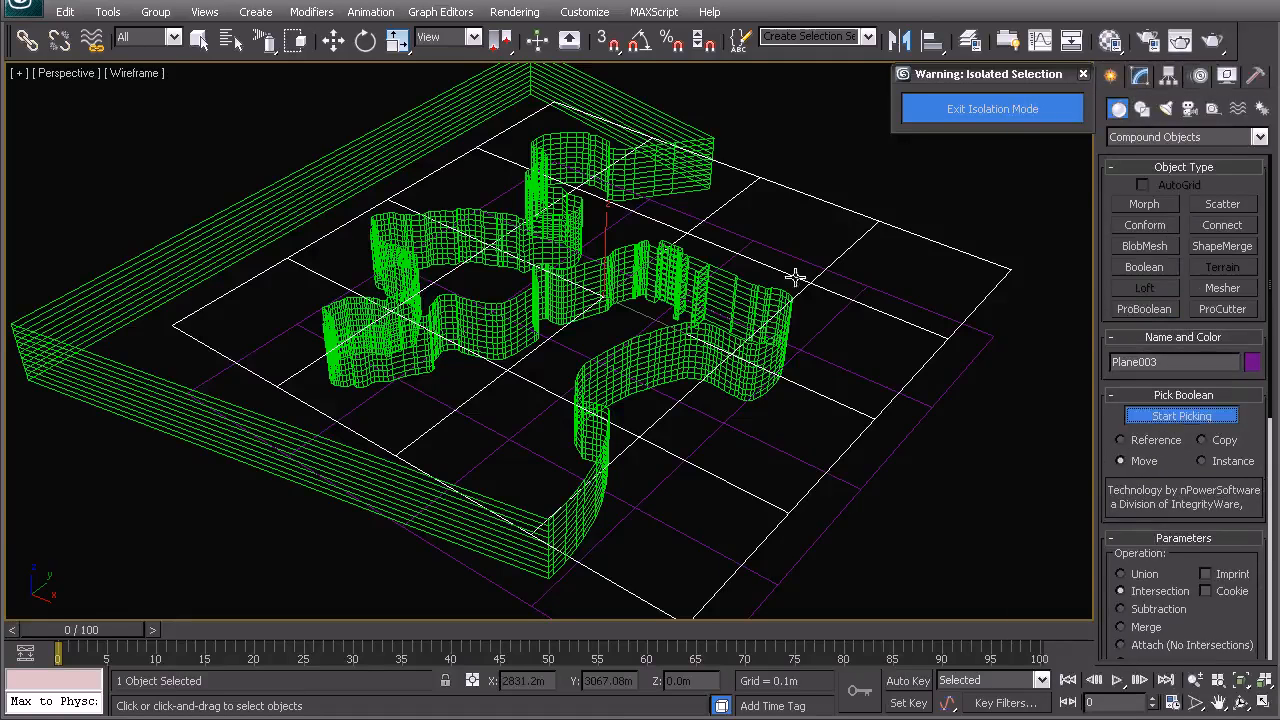
{"action": "left_click", "coordinate": [677, 180]}
{"action": "middle_click_drag", "start_coordinate": [630, 375], "coordinate": [615, 284]}
{"action": "key", "text": "w"}
{"action": "right_click", "coordinate": [545, 264]}
{"action": "left_click", "coordinate": [514, 241]}
{"action": "mouse_move", "coordinate": [498, 351]}
{"action": "middle_mouse_down", "text": "alt"}
{"action": "mouse_move", "coordinate": [575, 324]}
{"action": "mouse_move", "coordinate": [489, 338]}
{"action": "mouse_move", "coordinate": [498, 354]}
{"action": "middle_mouse_up", "text": "alt"}
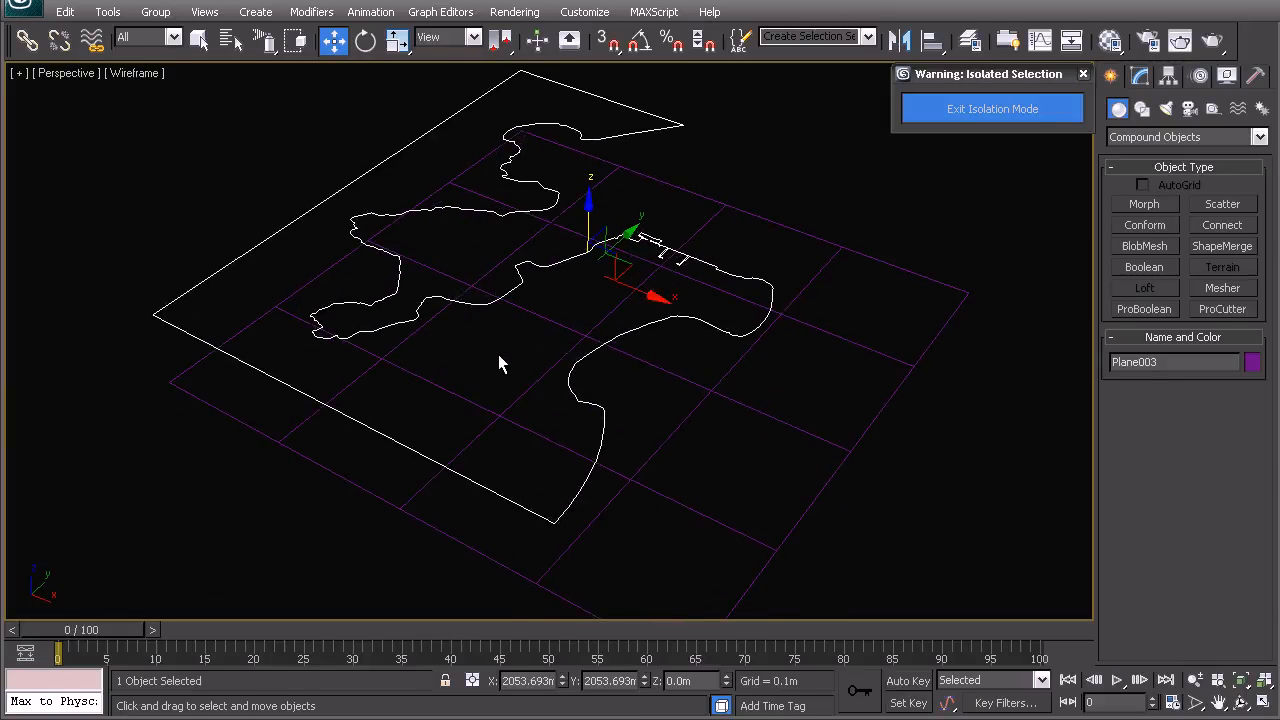
{"action": "right_click", "coordinate": [480, 351]}
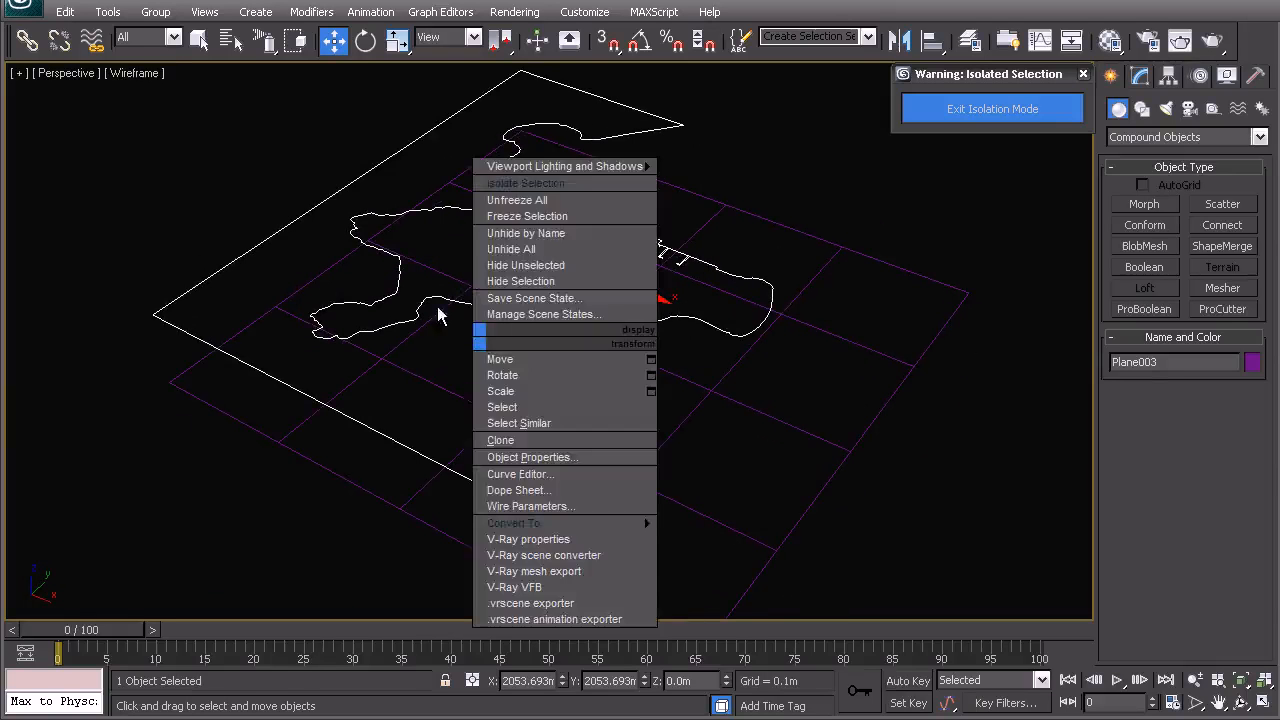
{"action": "left_click", "coordinate": [183, 191]}
{"action": "mouse_move", "coordinate": [405, 320]}
{"action": "middle_mouse_down", "text": "alt"}
{"action": "mouse_move", "coordinate": [467, 344]}
{"action": "mouse_move", "coordinate": [418, 317]}
{"action": "middle_mouse_up", "text": "alt"}
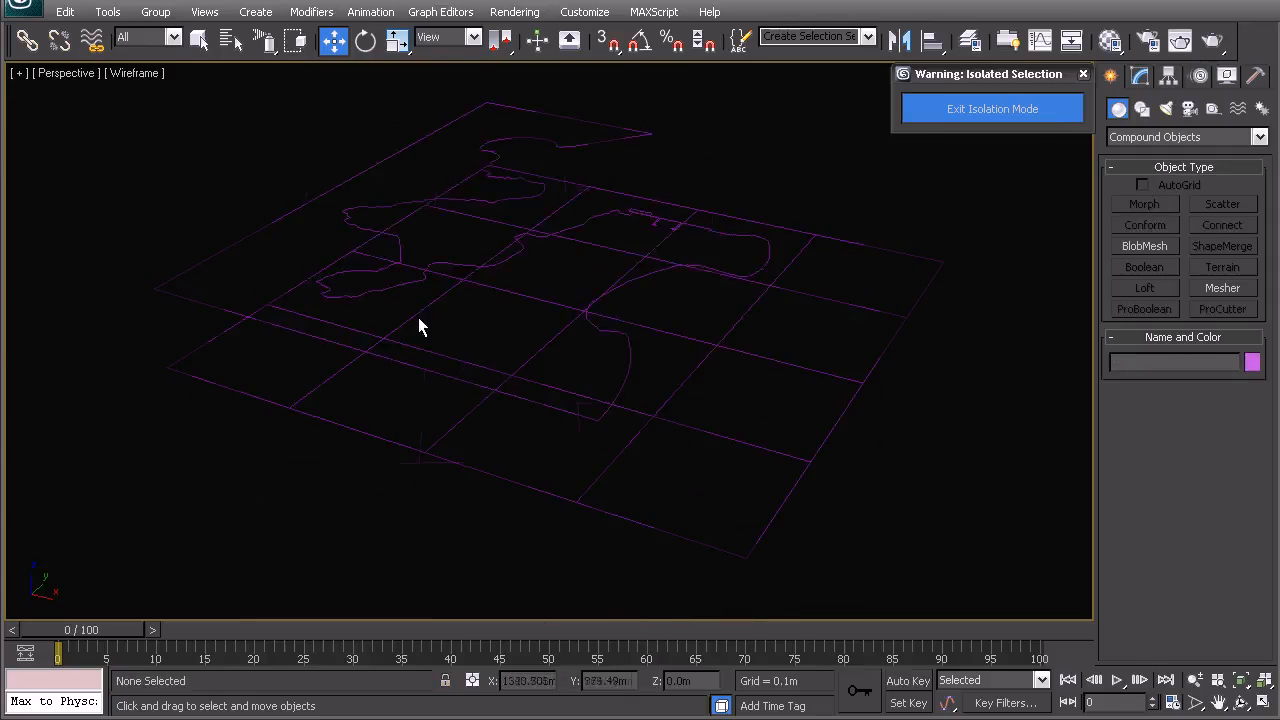
{"action": "left_click", "coordinate": [418, 317]}
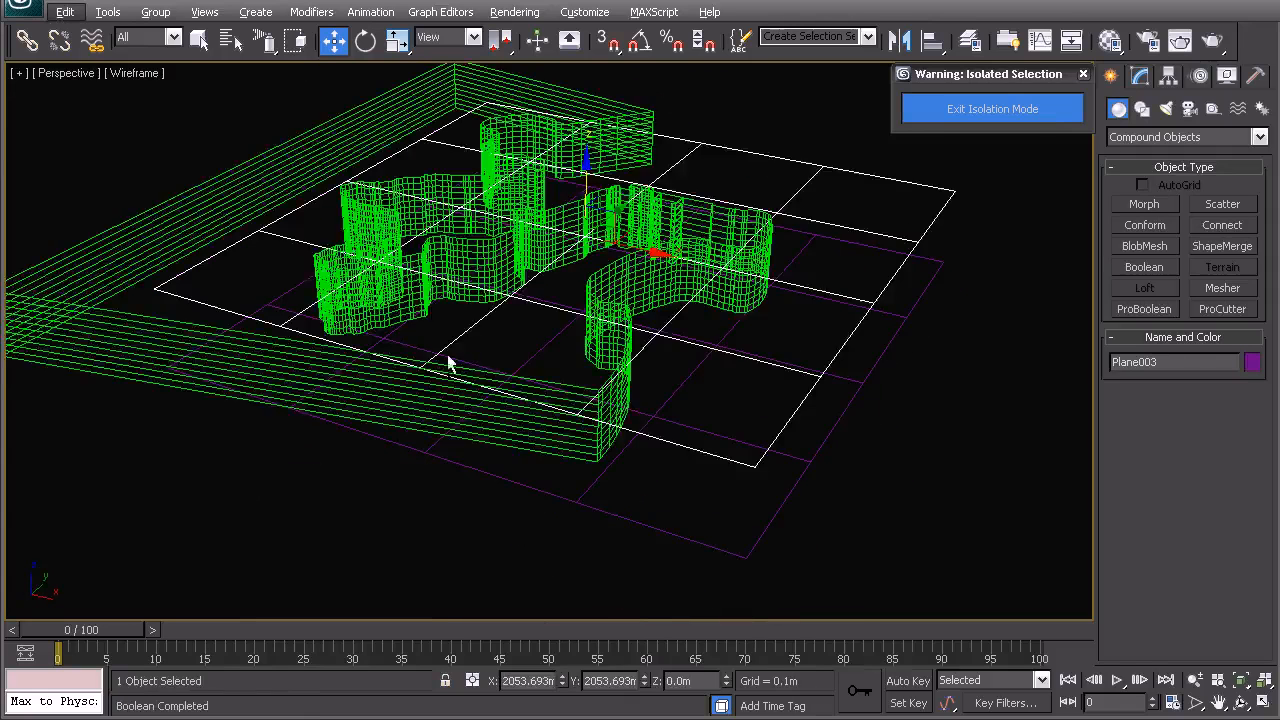
{"action": "middle_click_drag", "start_coordinate": [449, 363], "coordinate": [495, 347], "text": "alt"}
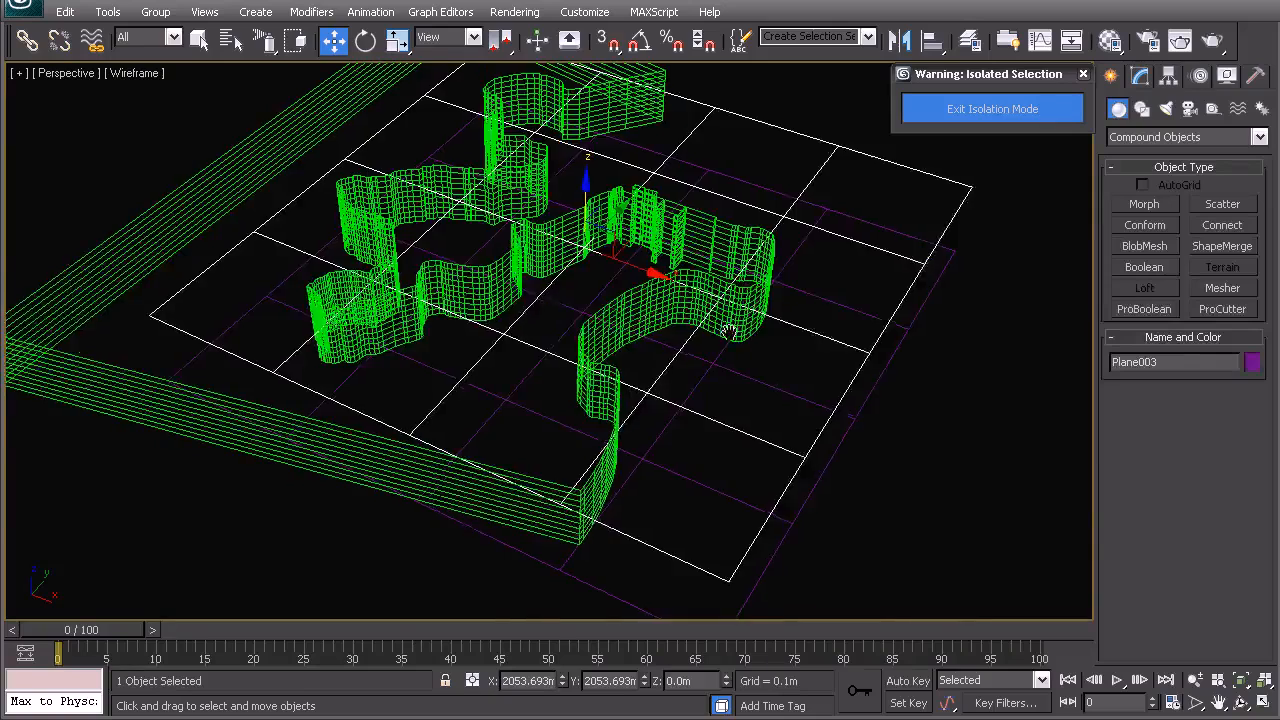
- Create a ProBoolean intersection on the upper grid plane with No Edge Removal, picking the extruded contour spline as operand
{"action": "middle_click_drag", "start_coordinate": [731, 331], "coordinate": [645, 338]}
{"action": "left_click", "coordinate": [774, 118]}
{"action": "middle_click_drag", "start_coordinate": [770, 216], "coordinate": [729, 196], "text": "alt"}
{"action": "left_click", "coordinate": [777, 221]}
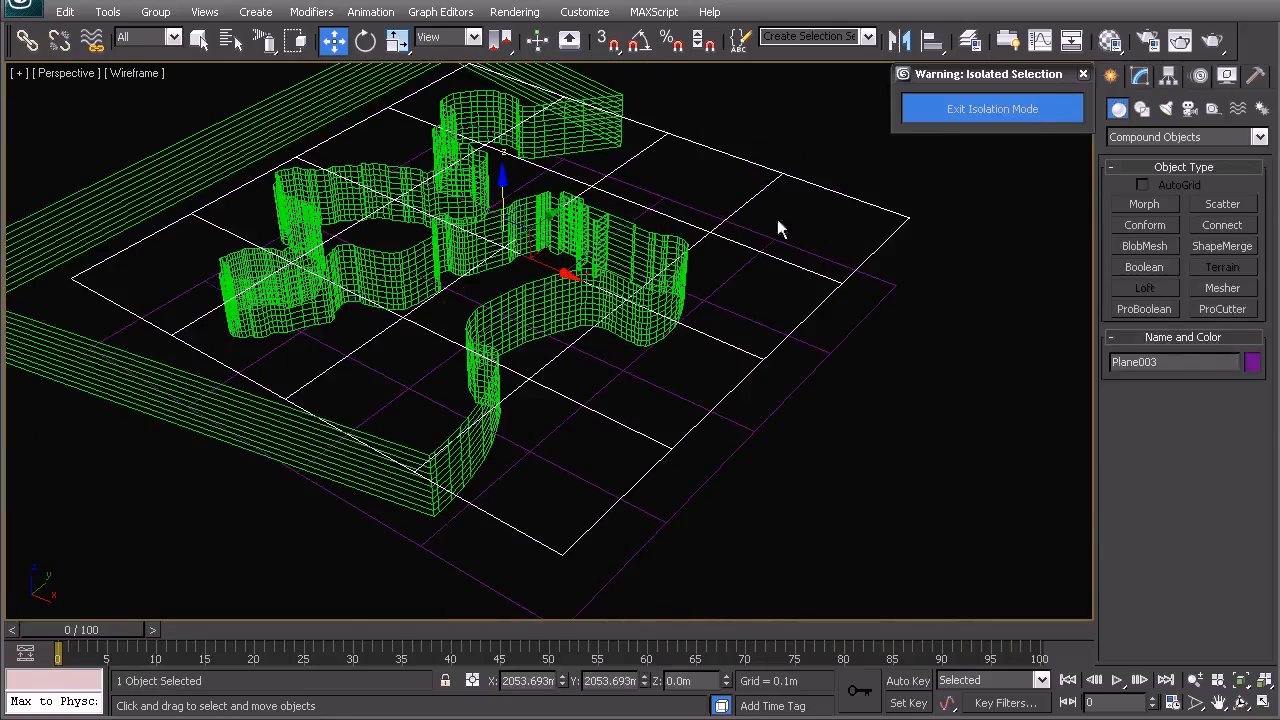
{"action": "left_click", "coordinate": [1160, 310]}
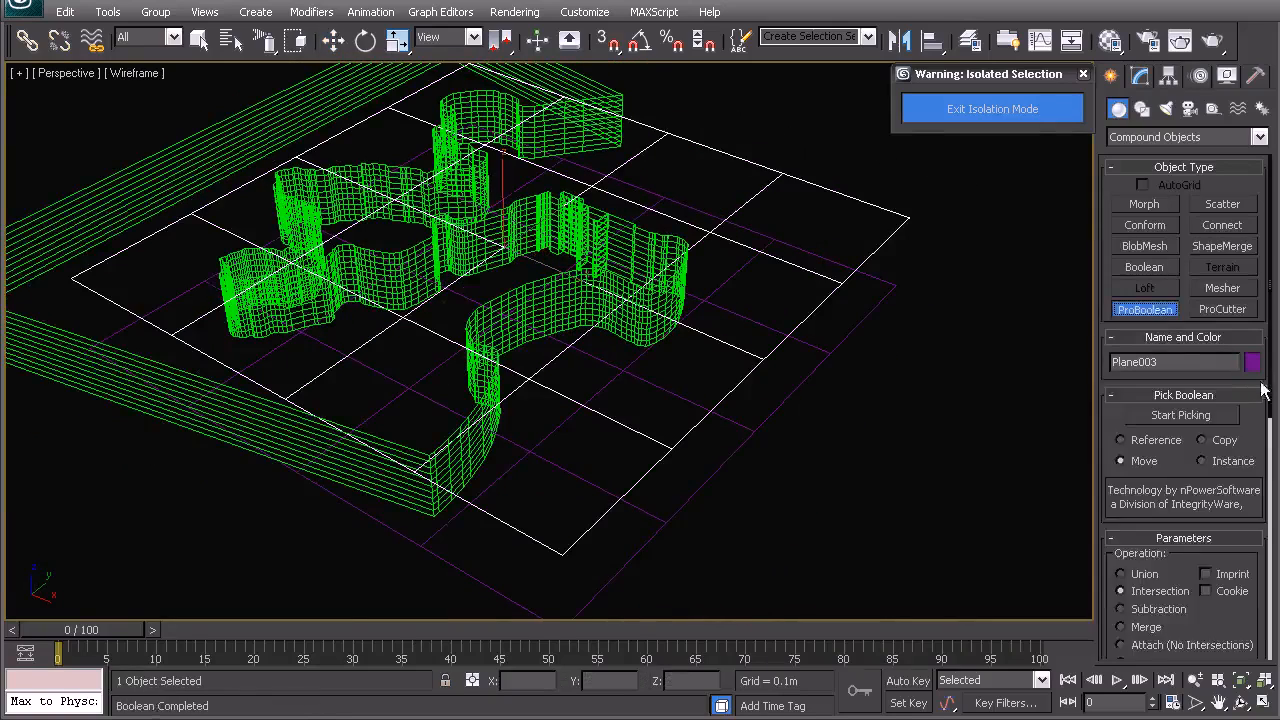
{"action": "left_click_drag", "start_coordinate": [1270, 382], "coordinate": [1265, 597]}
{"action": "scroll", "coordinate": [1165, 646], "scroll_direction": "down", "scroll_amount": 5}
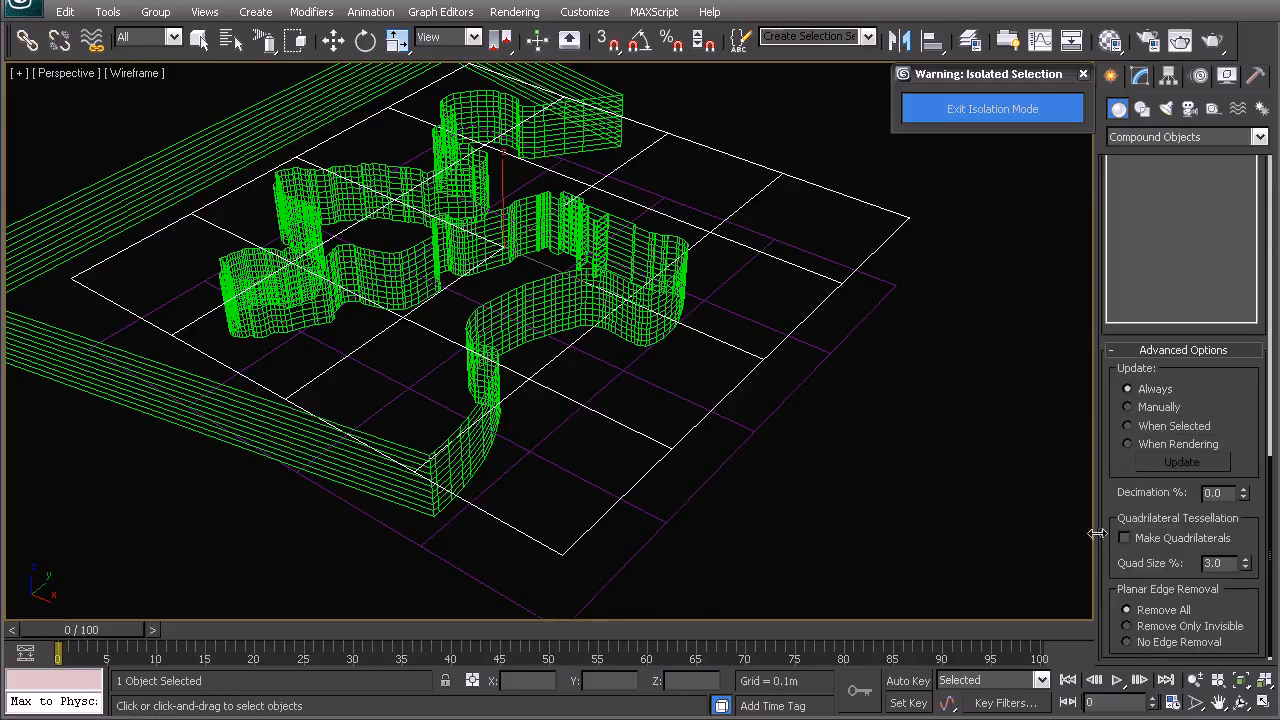
{"action": "left_click", "coordinate": [1156, 643]}
{"action": "middle_click_drag", "start_coordinate": [466, 401], "coordinate": [582, 415]}
{"action": "middle_click_drag", "start_coordinate": [455, 242], "coordinate": [542, 297]}
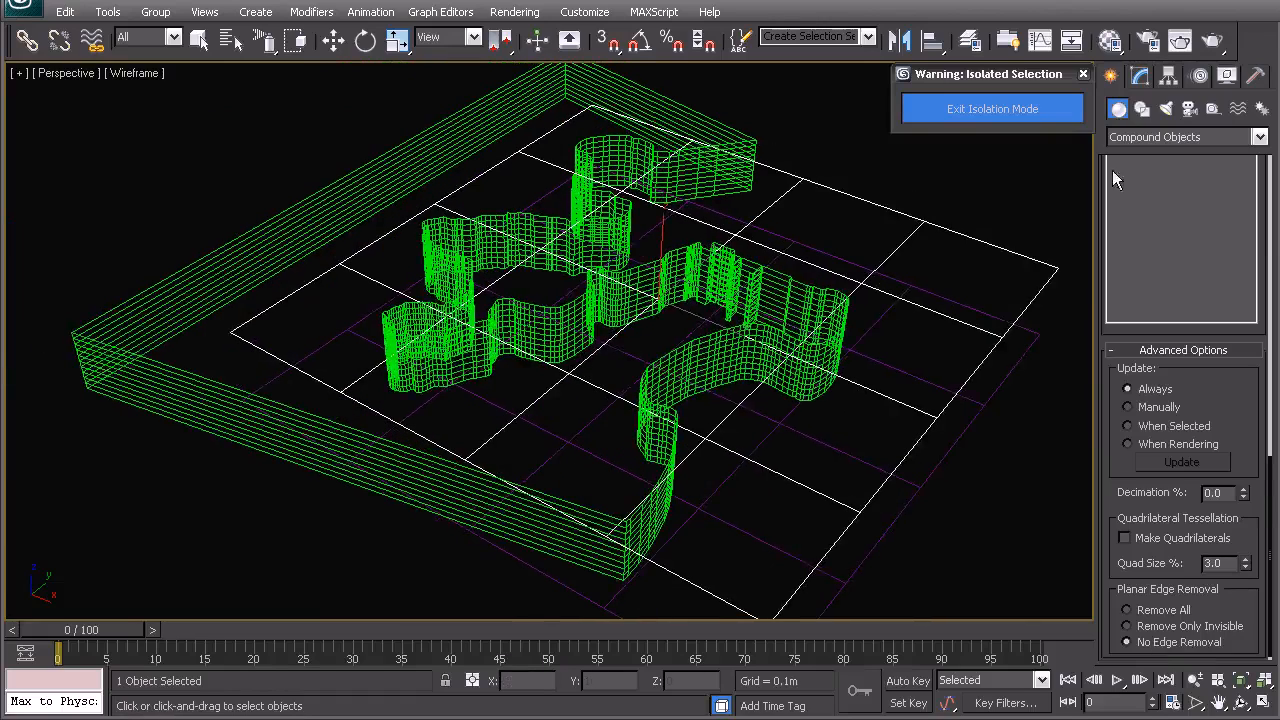
{"action": "left_click_drag", "start_coordinate": [1273, 488], "coordinate": [1246, 221]}
{"action": "left_click", "coordinate": [1177, 299]}
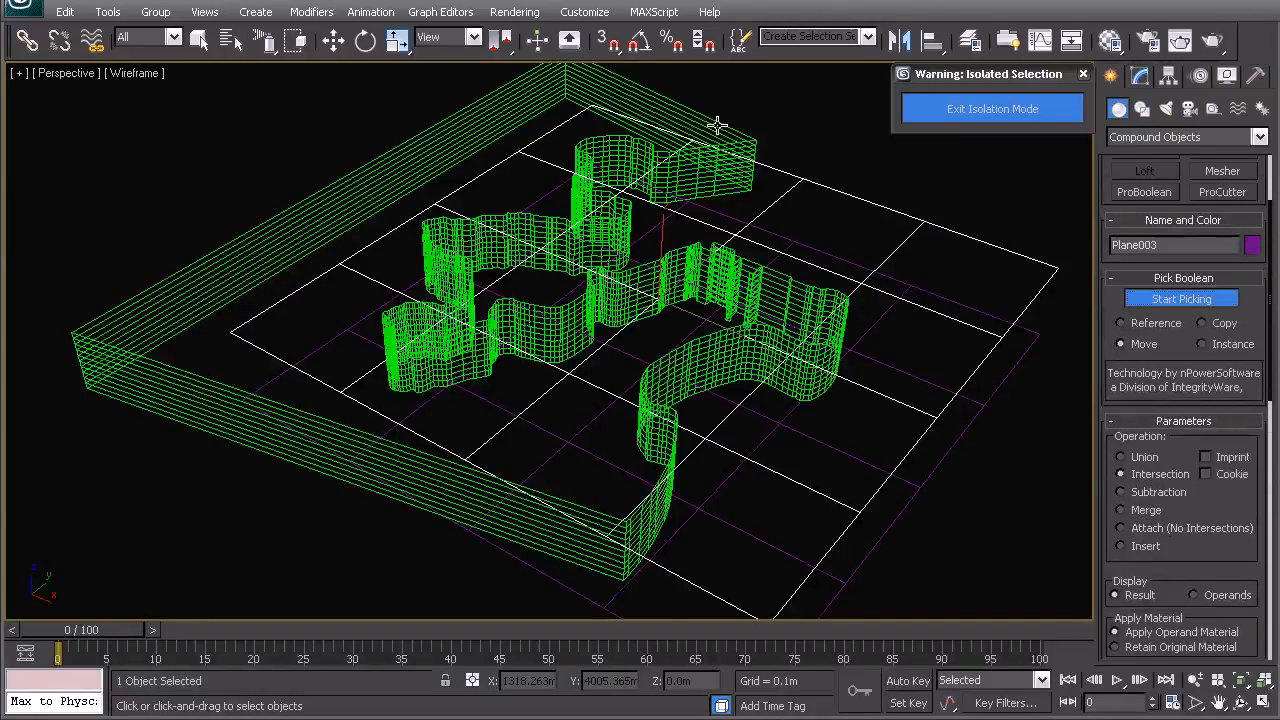
{"action": "left_click", "coordinate": [715, 188]}
- Select the lower grid plane and change its object colour to a yellow-green swatch
{"action": "key", "text": "w"}
{"action": "middle_click_drag", "start_coordinate": [651, 243], "coordinate": [623, 274]}
{"action": "left_click", "coordinate": [806, 245]}
{"action": "left_click", "coordinate": [795, 243]}
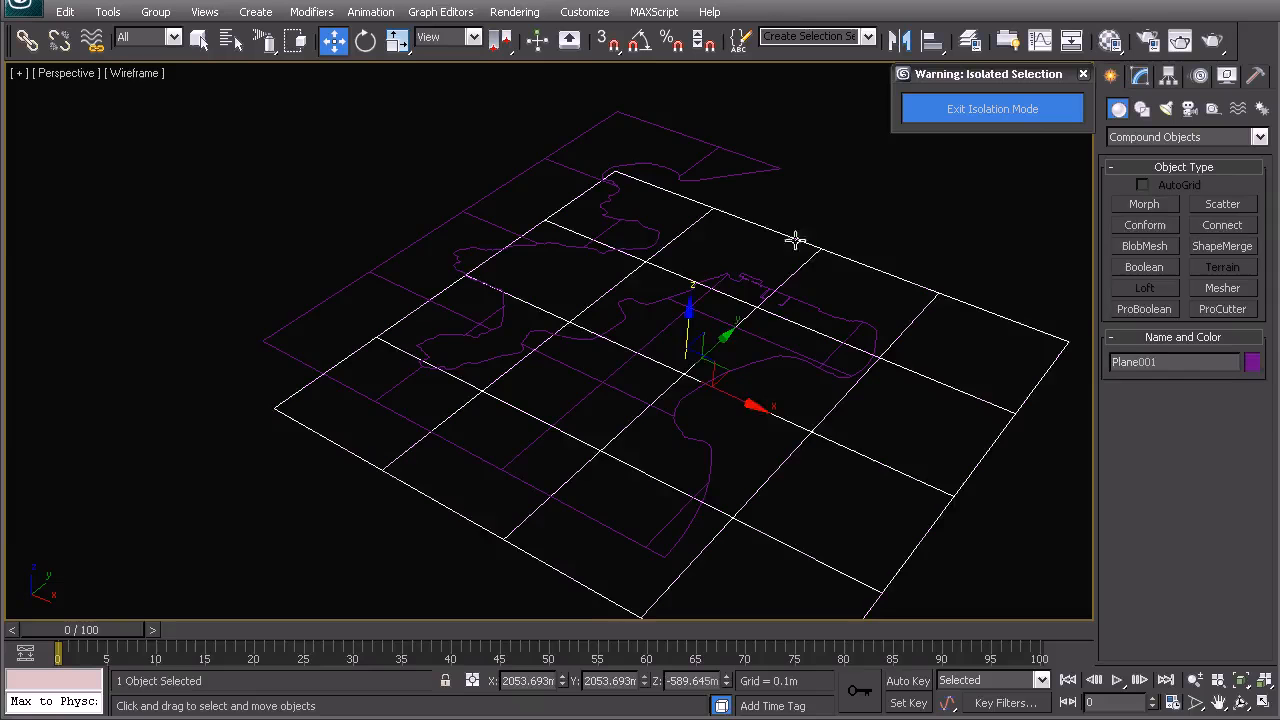
{"action": "left_click", "coordinate": [1251, 362]}
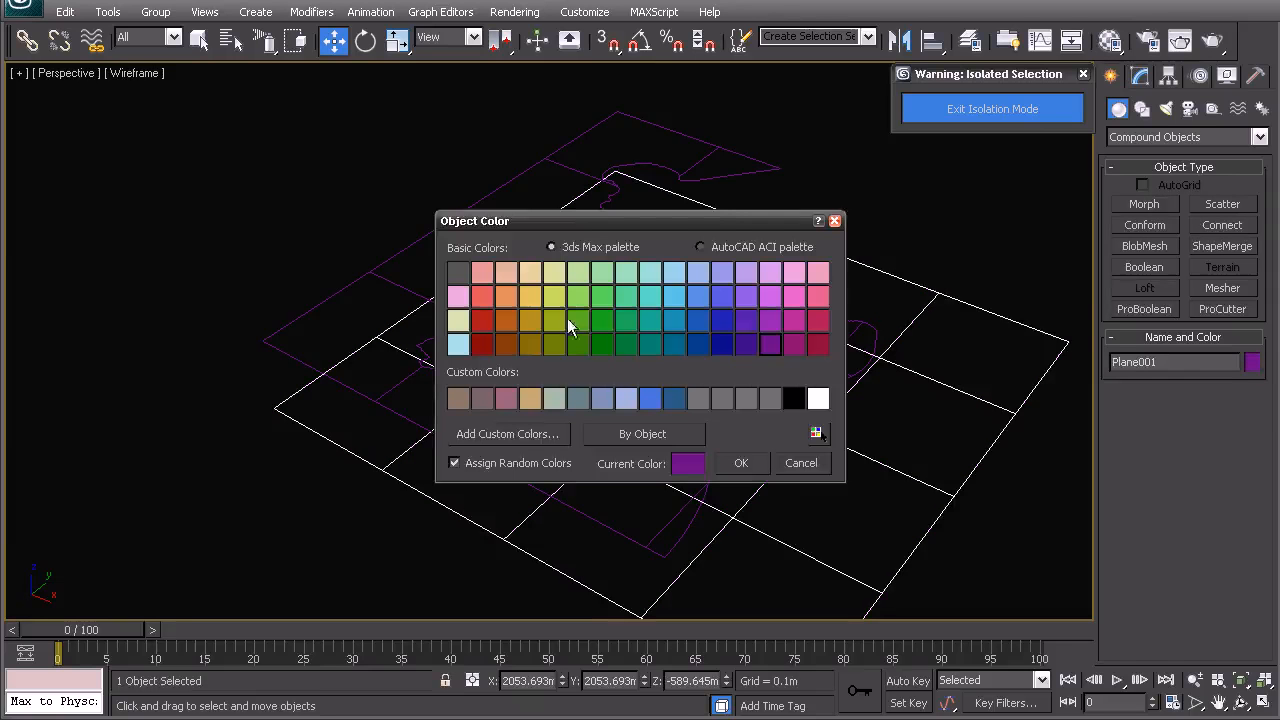
{"action": "left_click", "coordinate": [554, 296]}
{"action": "left_click", "coordinate": [738, 458]}
- Exit isolation mode and switch to the top view zoomed to all objects
{"action": "left_click", "coordinate": [740, 183]}
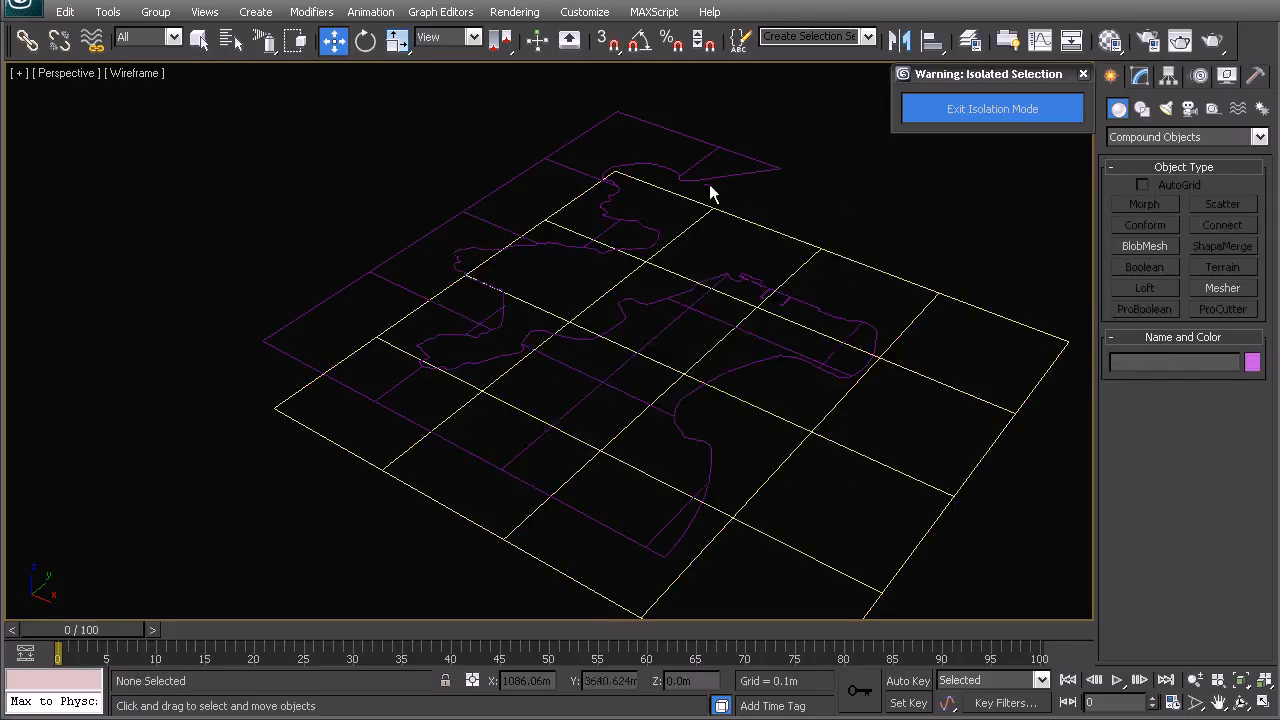
{"action": "left_click", "coordinate": [709, 188]}
{"action": "left_click", "coordinate": [992, 108]}
{"action": "key", "text": "t"}
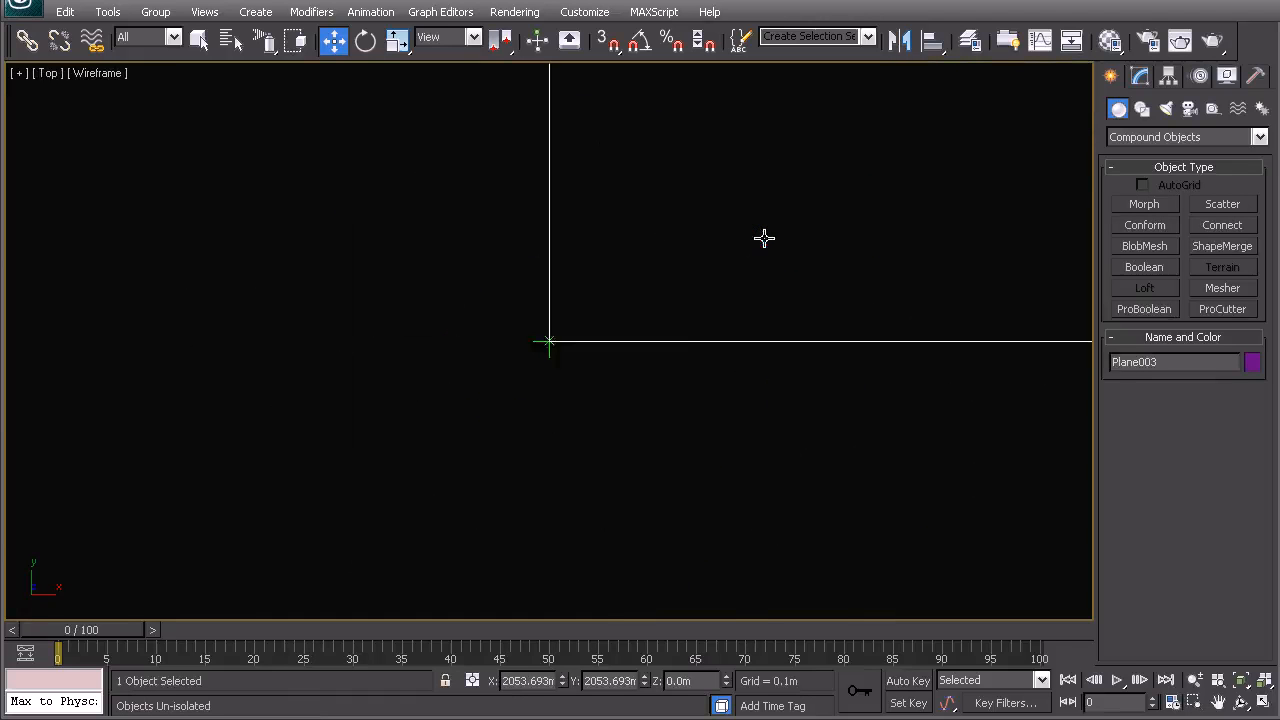
{"action": "key", "text": "z"}
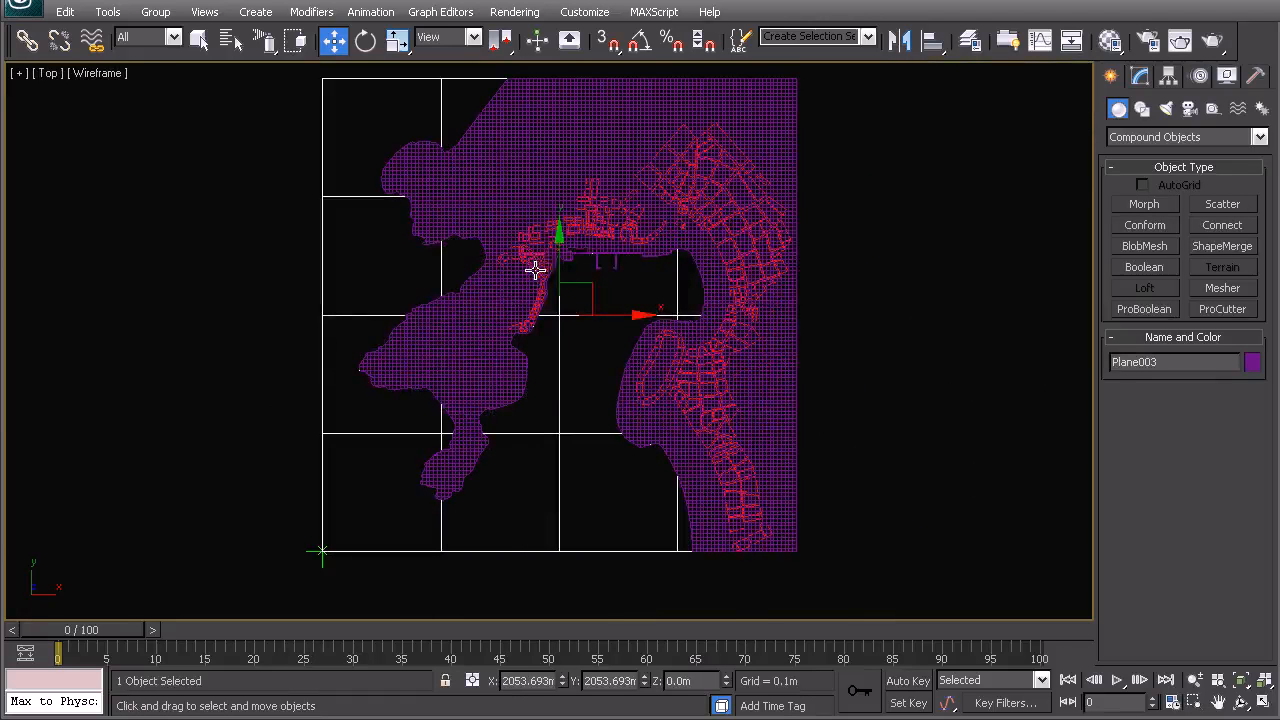
- Inspect the trimmed terrain meshes in perspective and top views
{"action": "left_click", "coordinate": [544, 184]}
{"action": "middle_click_drag", "start_coordinate": [544, 262], "coordinate": [544, 304]}
{"action": "key", "text": "p"}
{"action": "middle_click_drag", "start_coordinate": [616, 490], "coordinate": [526, 371], "text": "alt"}
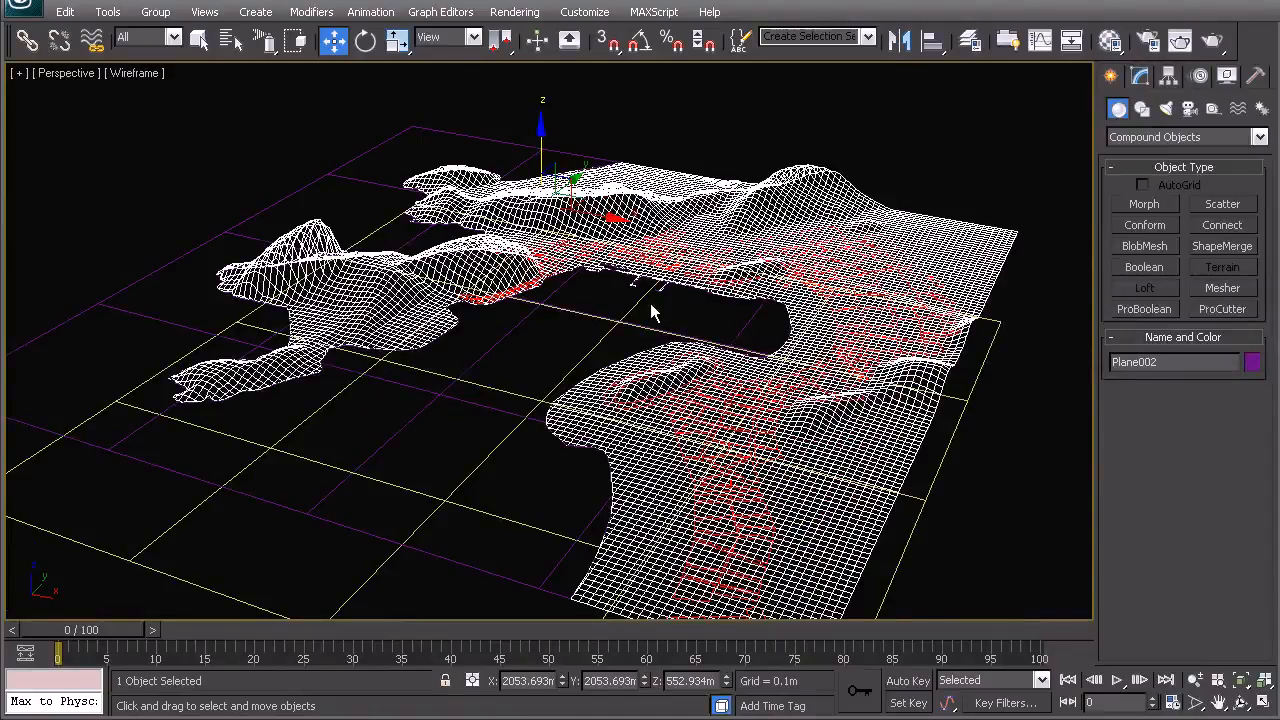
{"action": "middle_click_drag", "start_coordinate": [651, 313], "coordinate": [745, 262], "text": "alt"}
{"action": "left_click", "coordinate": [1018, 281]}
{"action": "middle_click_drag", "start_coordinate": [1018, 281], "coordinate": [731, 372], "text": "alt"}
{"action": "key", "text": "t"}
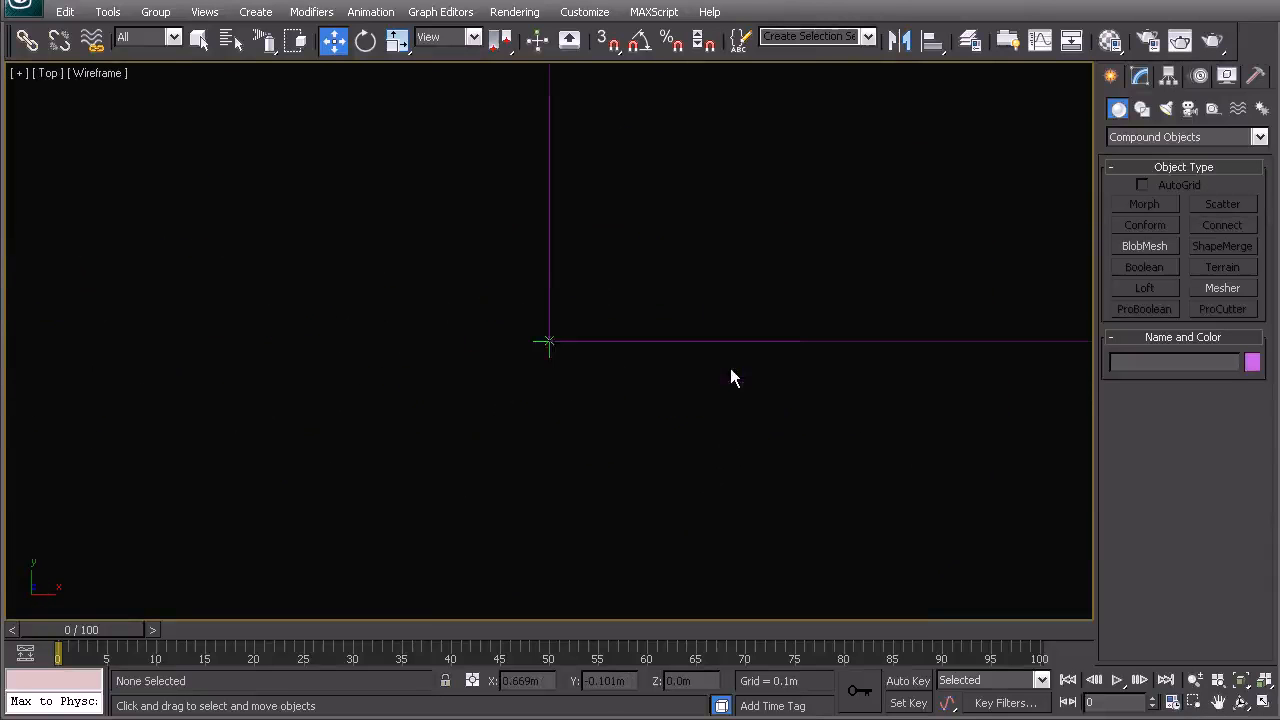
{"action": "key", "text": "z"}
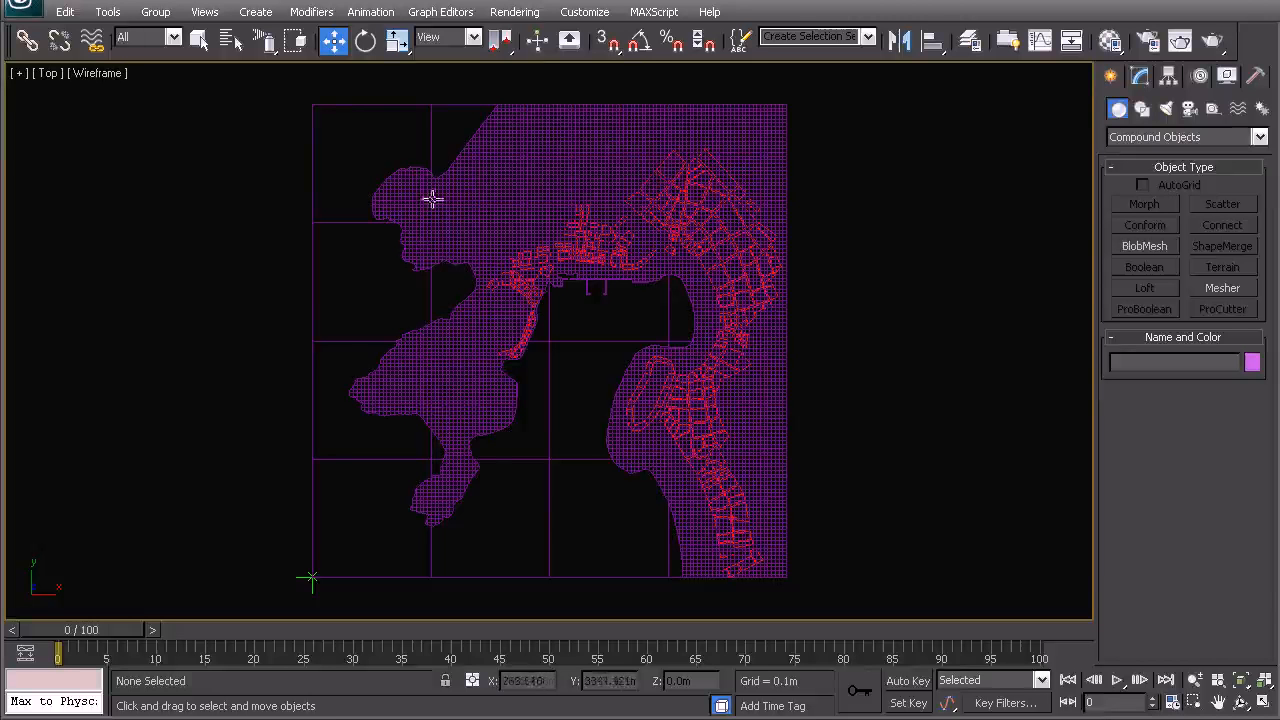
{"action": "middle_click_drag", "start_coordinate": [491, 323], "coordinate": [522, 326]}
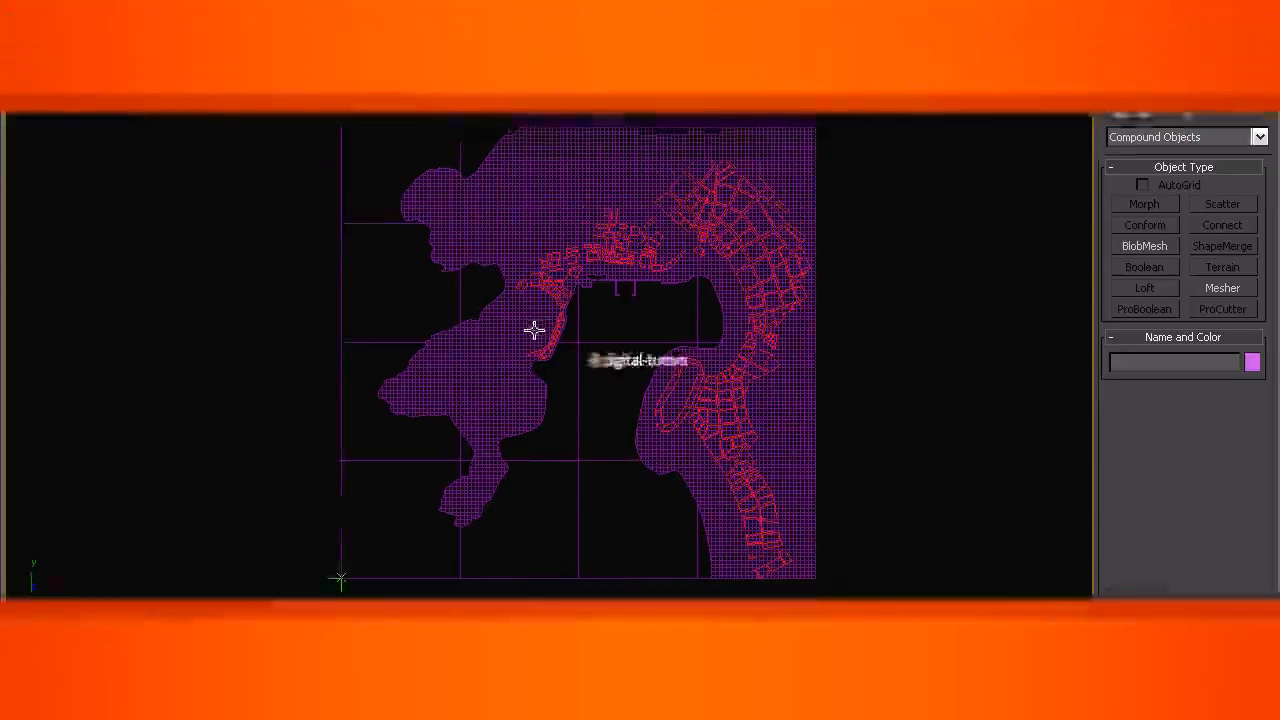